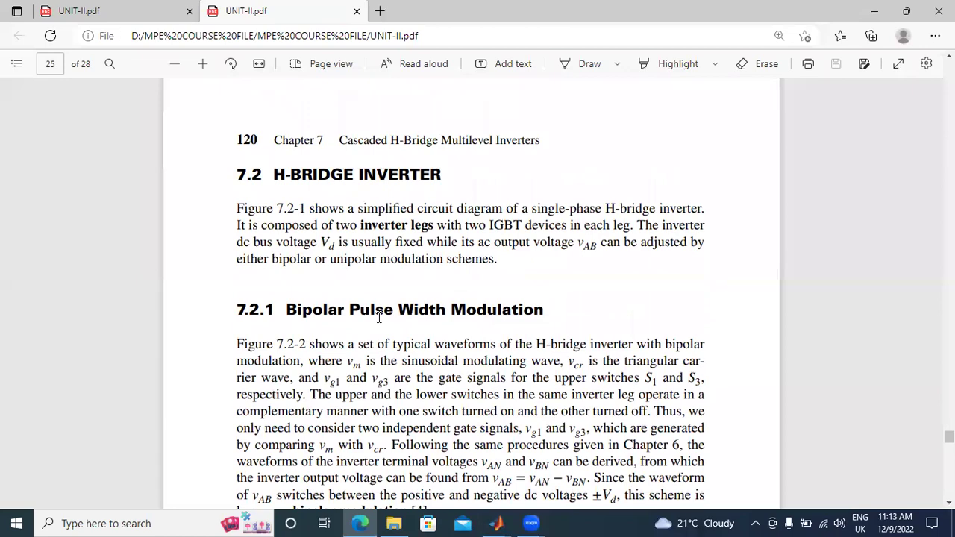
- Examine the bipolar pulse width modulation section and the single-phase H-bridge inverter circuit in Figure 7.2-1
scroll(491, 312, "down", 3)
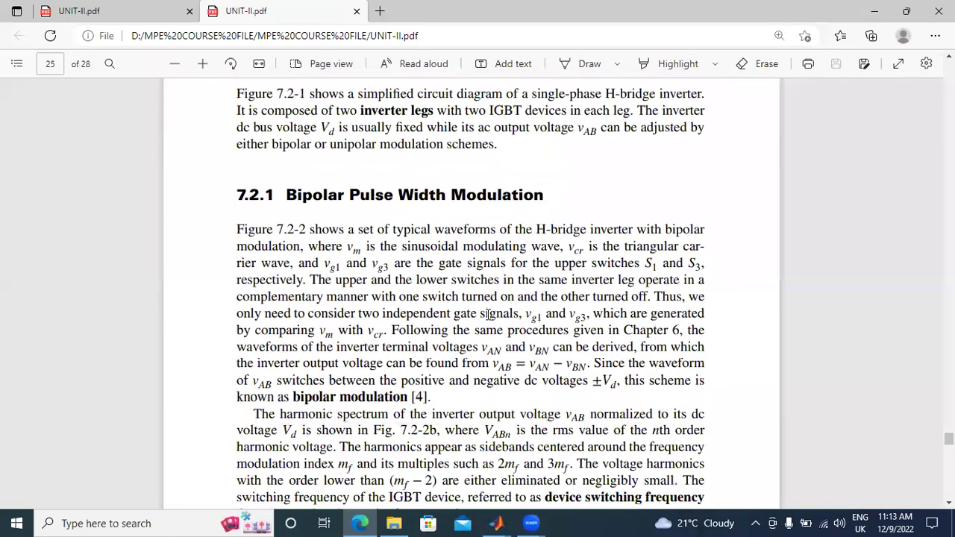
scroll(343, 255, "down", 15)
scroll(386, 299, "up", 8)
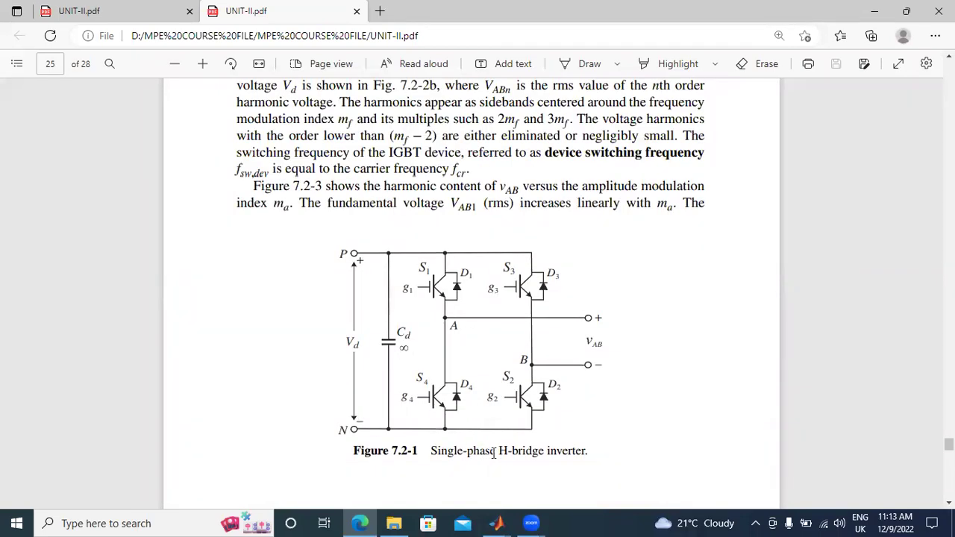
scroll(440, 350, "up", 12)
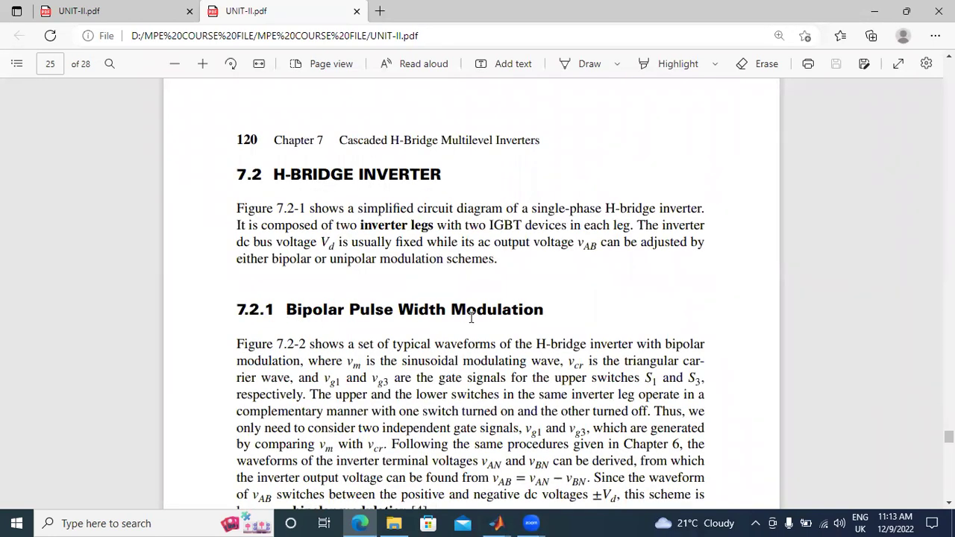
scroll(471, 319, "down", 20)
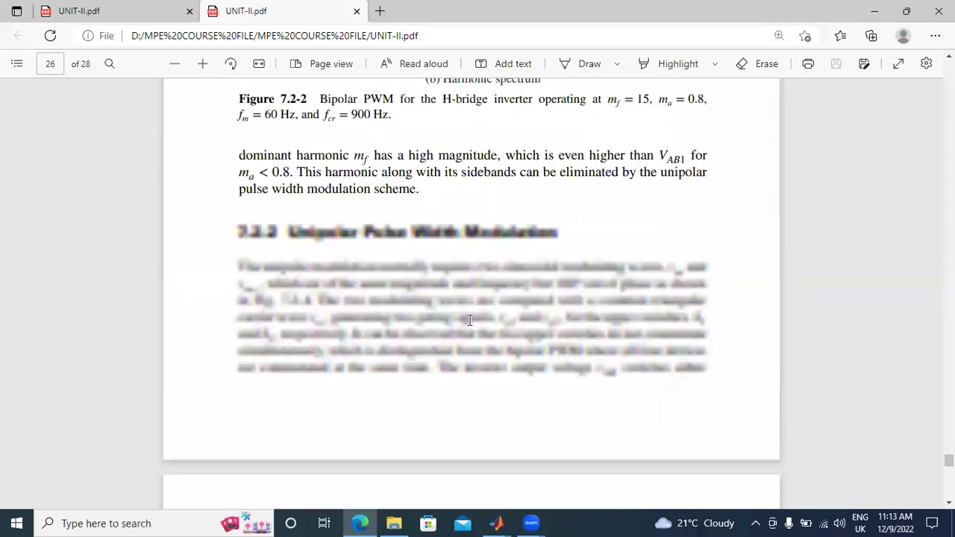
scroll(470, 320, "down", 2)
scroll(417, 302, "up", 12)
scroll(415, 302, "up", 10)
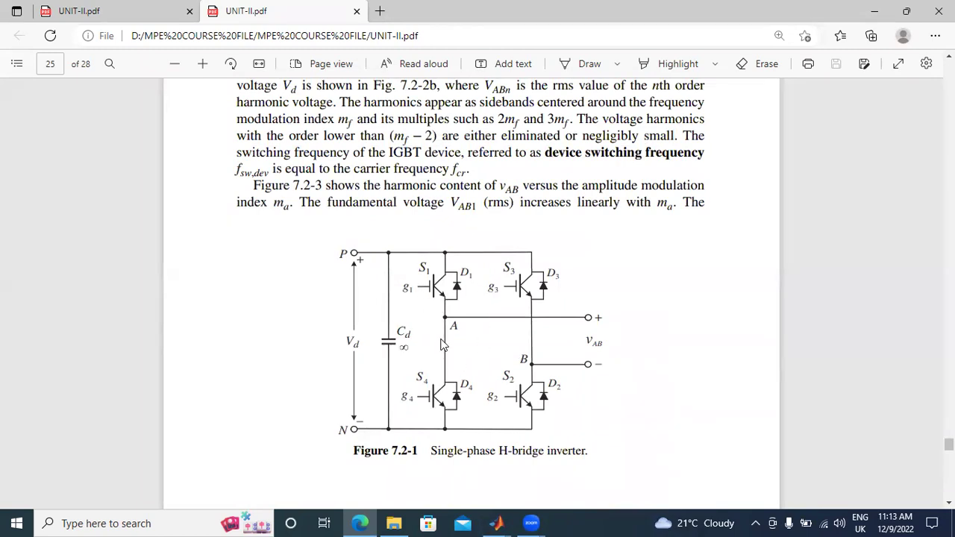
scroll(440, 343, "down", 10)
scroll(433, 326, "up", 10)
scroll(377, 335, "up", 2)
scroll(378, 335, "down", 12)
scroll(416, 274, "down", 4)
scroll(448, 298, "up", 2)
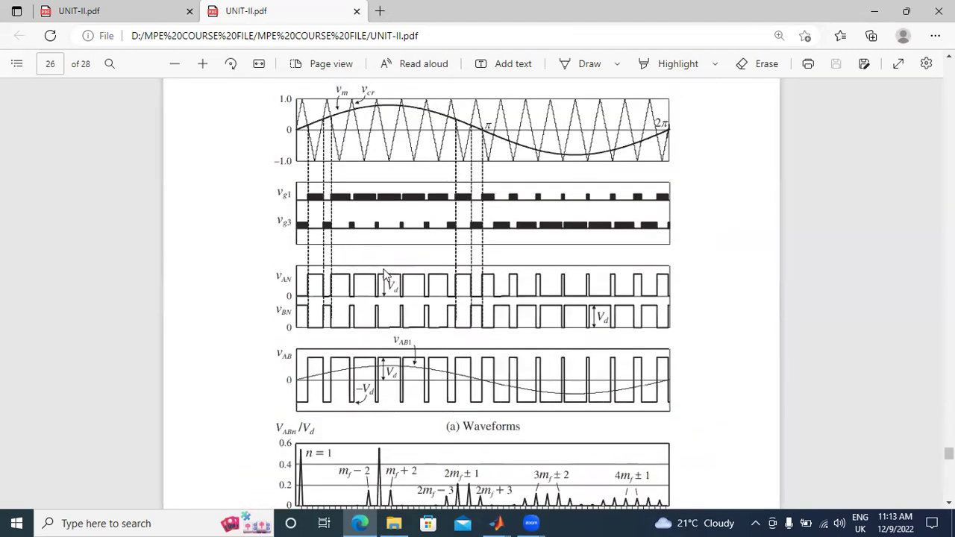
- Examine the carrier, gate signal and output voltage waveforms of bipolar PWM in Figure 7.2-2, comparing them with the inverter circuit
scroll(384, 274, "up", 3)
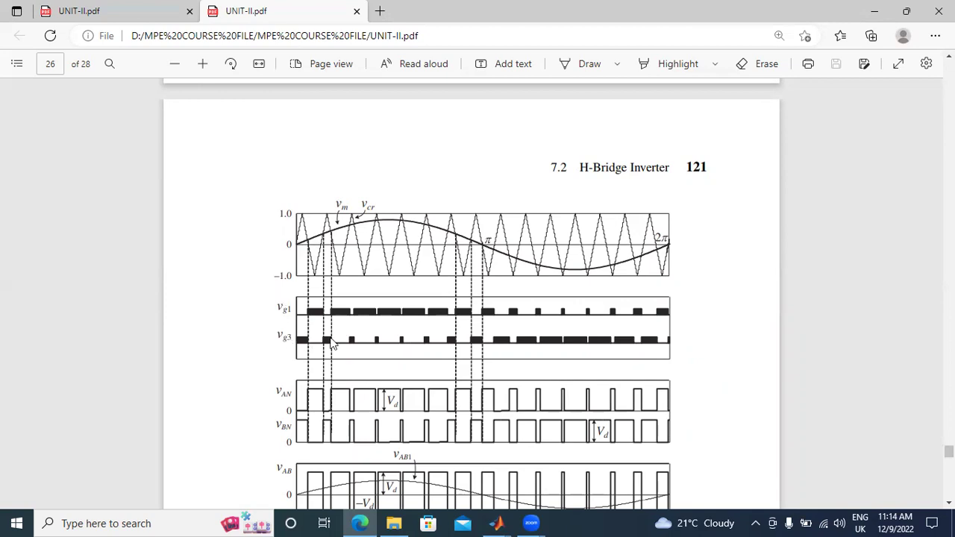
scroll(307, 351, "down", 3)
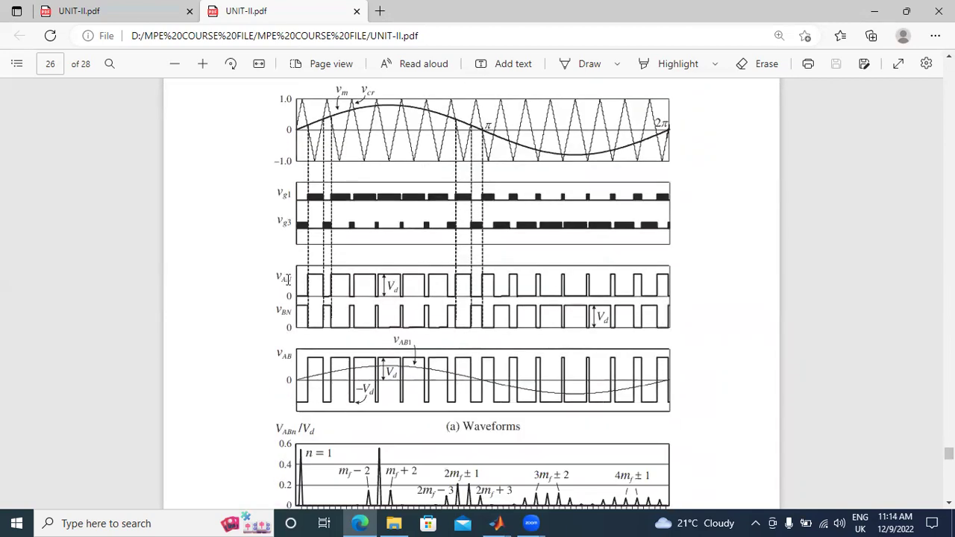
scroll(401, 289, "up", 12)
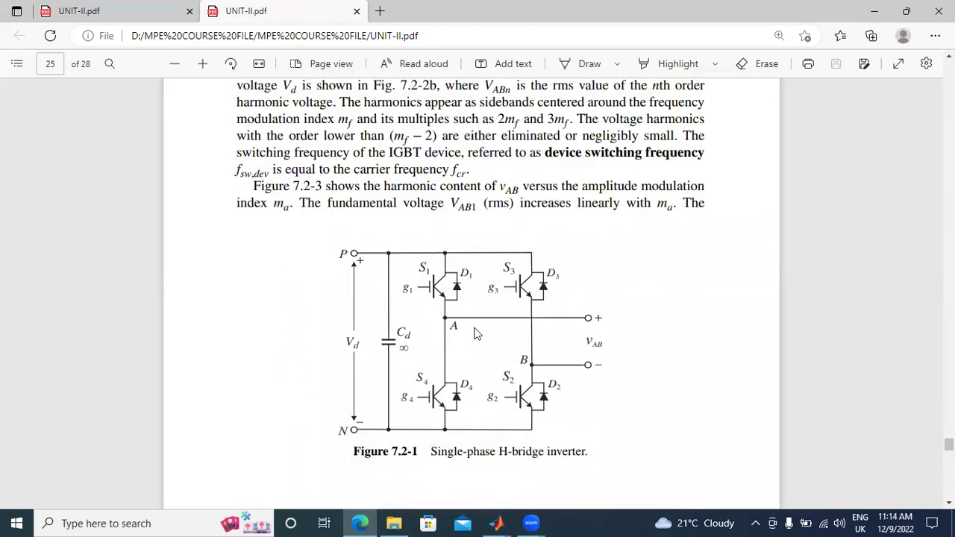
scroll(480, 330, "down", 15)
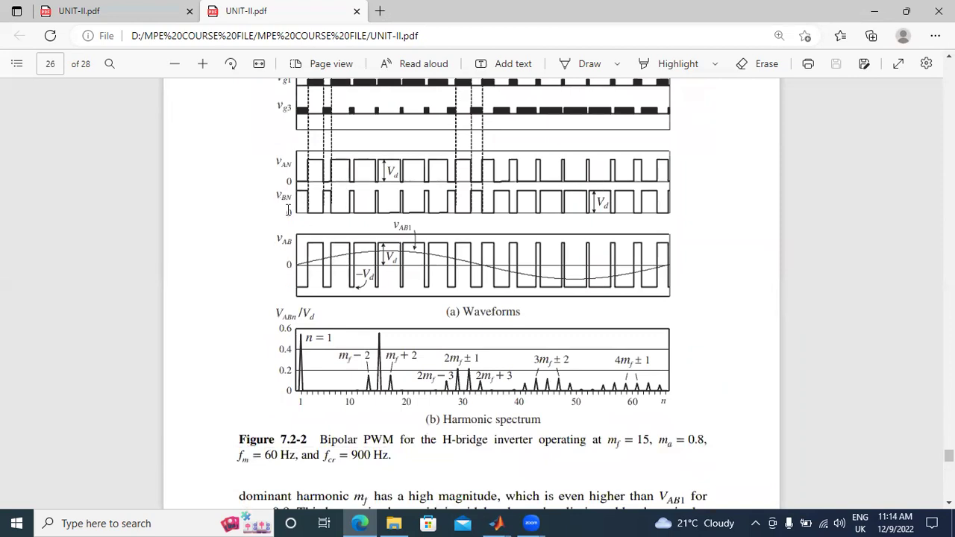
scroll(296, 188, "up", 3)
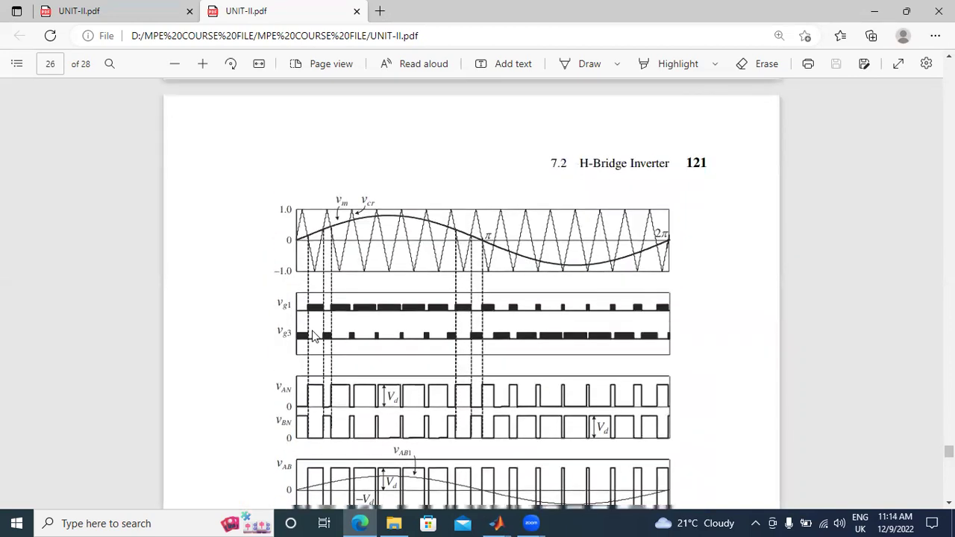
scroll(318, 221, "down", 5)
scroll(282, 145, "up", 3)
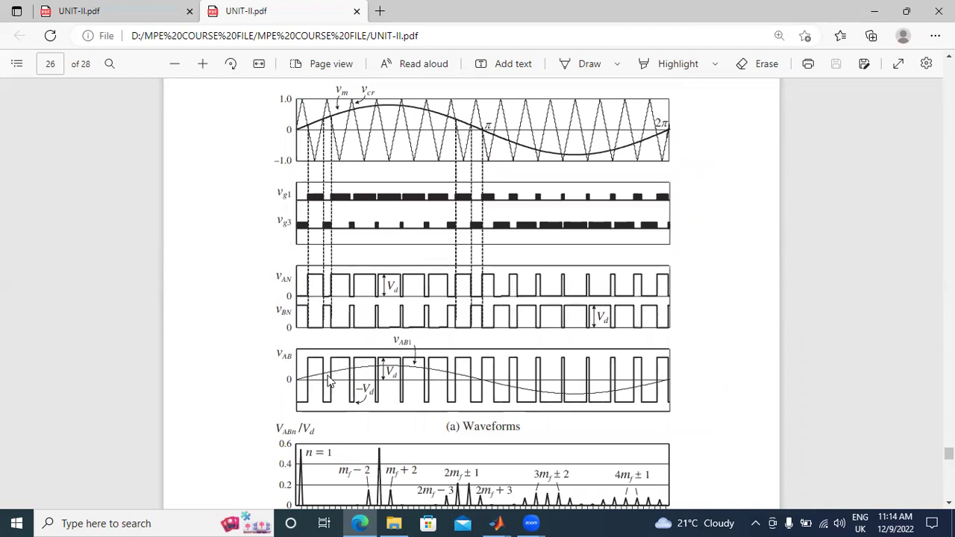
scroll(335, 361, "down", 3)
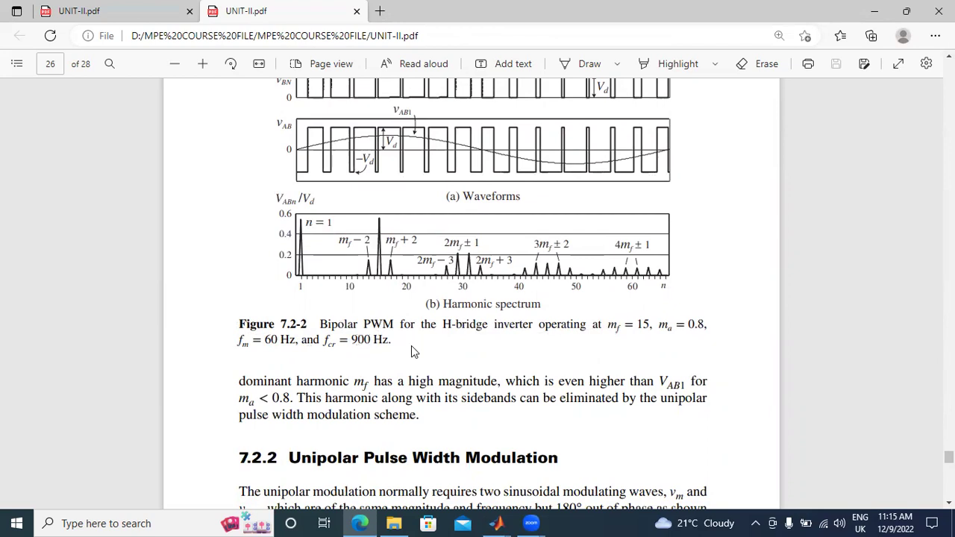
scroll(345, 342, "up", 3)
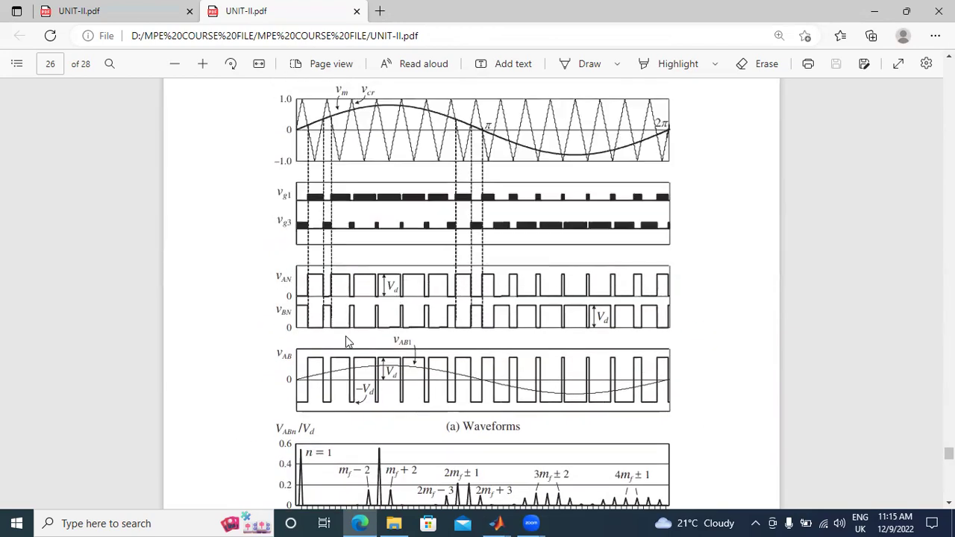
scroll(344, 343, "up", 3)
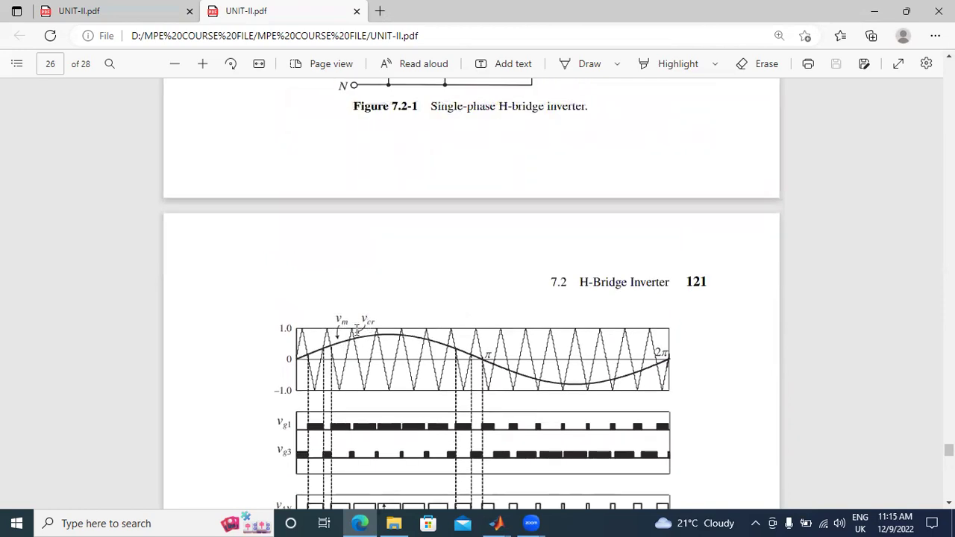
scroll(360, 277, "down", 3)
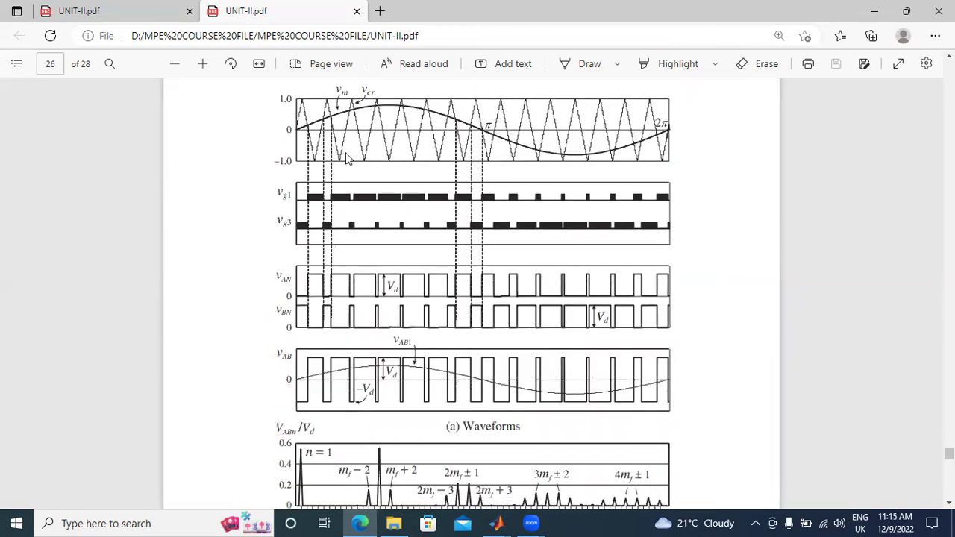
scroll(362, 246, "down", 2)
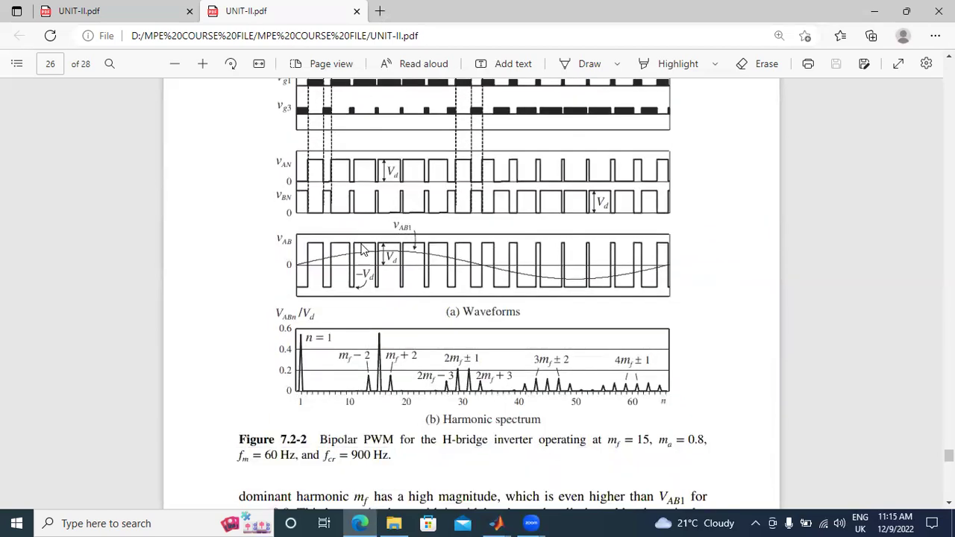
scroll(416, 298, "down", 6)
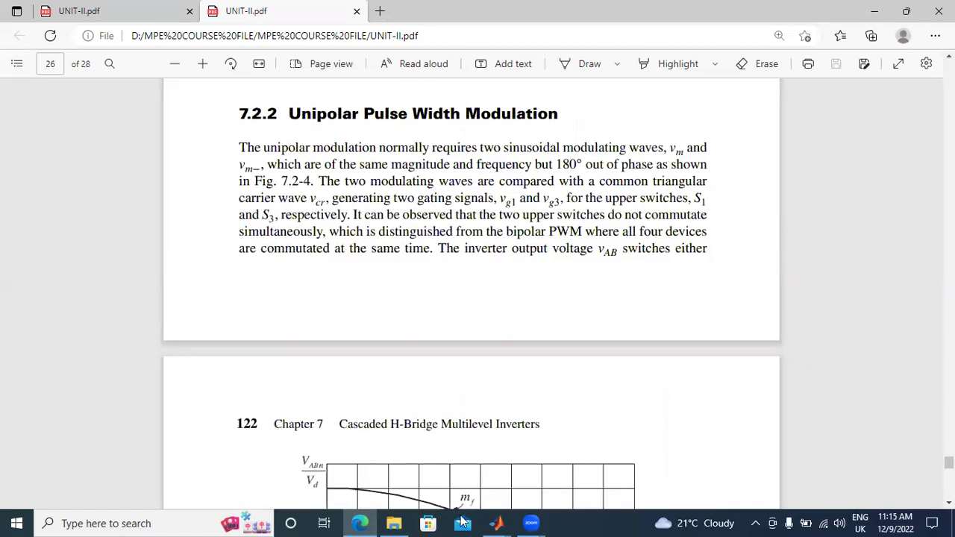
- Switch to the untitled Simulink model, open the library browser and add a Scope block to the model
left_click(496, 523)
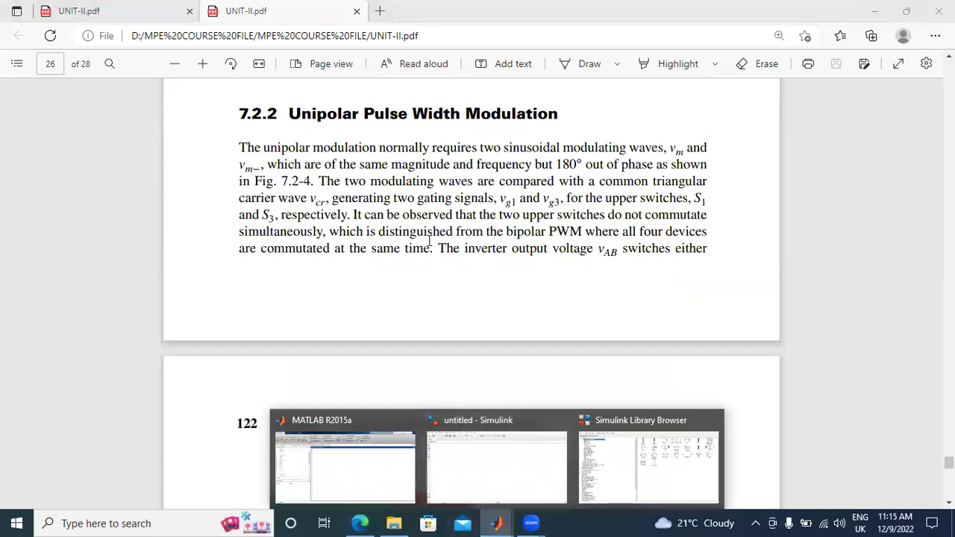
left_click(515, 462)
left_click(133, 52)
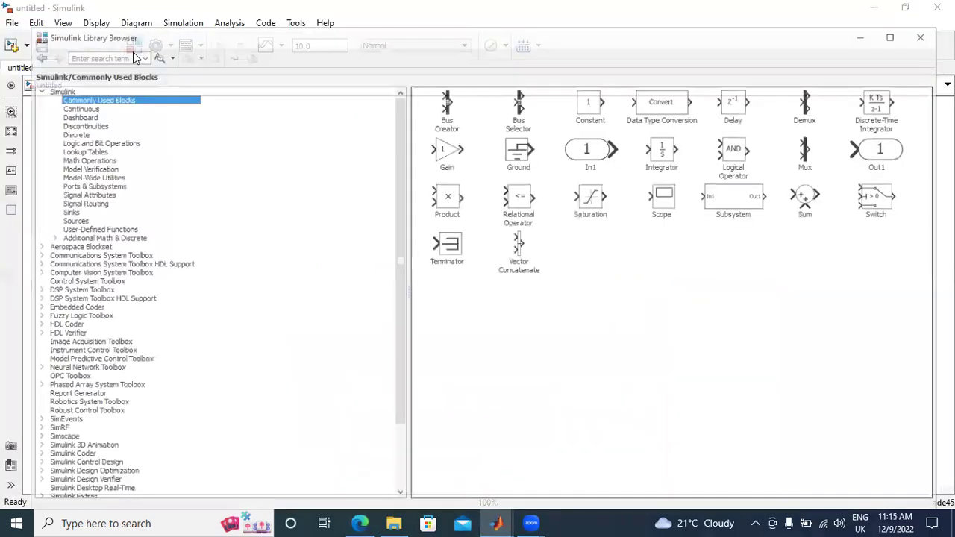
left_click(668, 175)
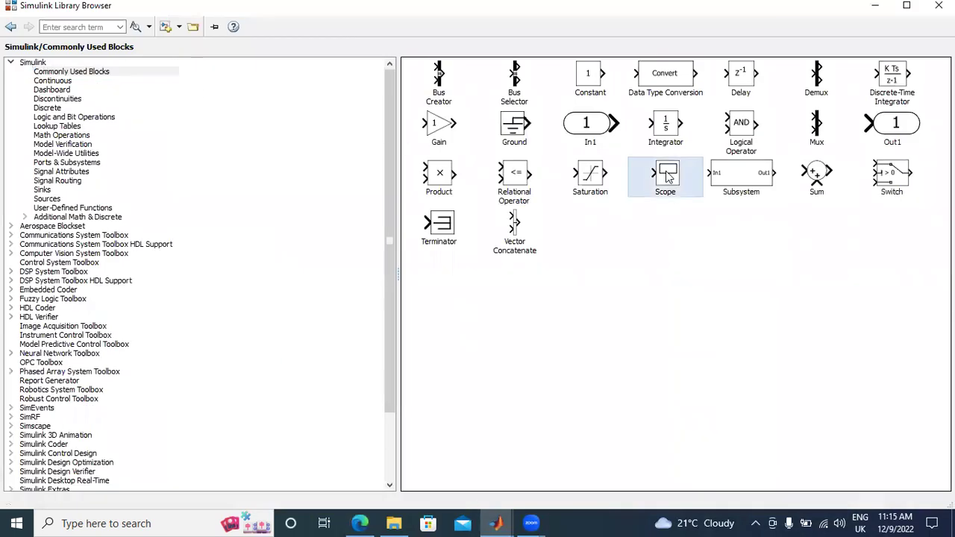
right_click(668, 175)
left_click(696, 183)
- Add a Sine Wave block and a Repeating Sequence block from the Simulink Sources library to the untitled model
left_click(54, 82)
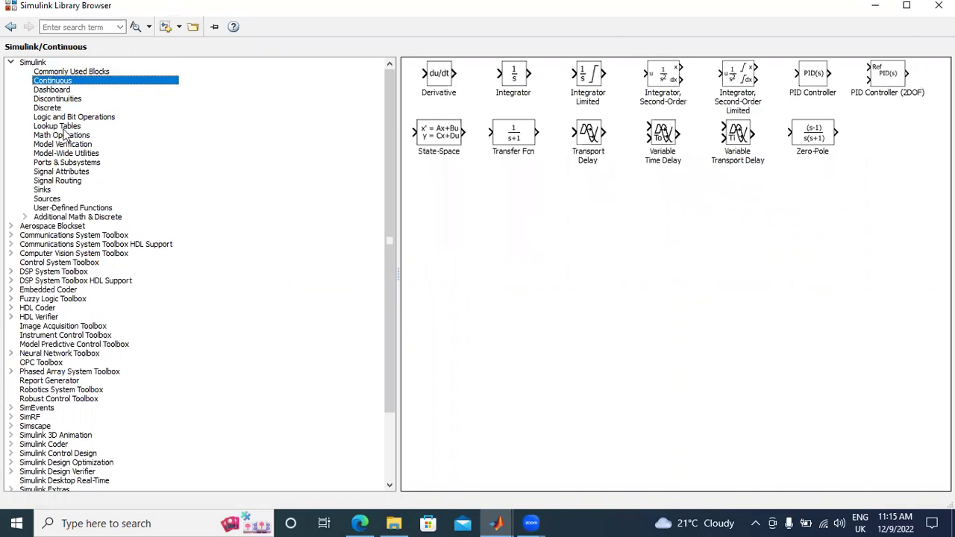
left_click(43, 190)
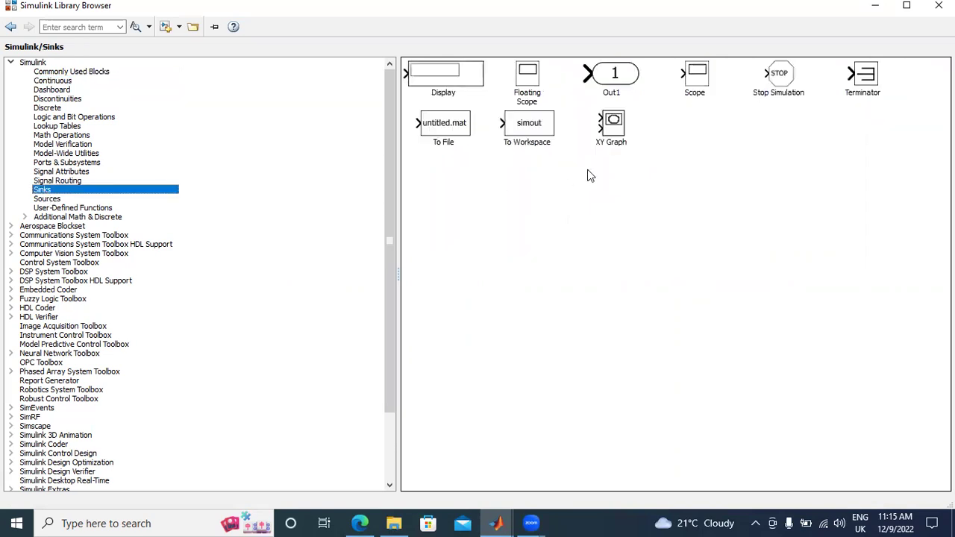
left_click(56, 198)
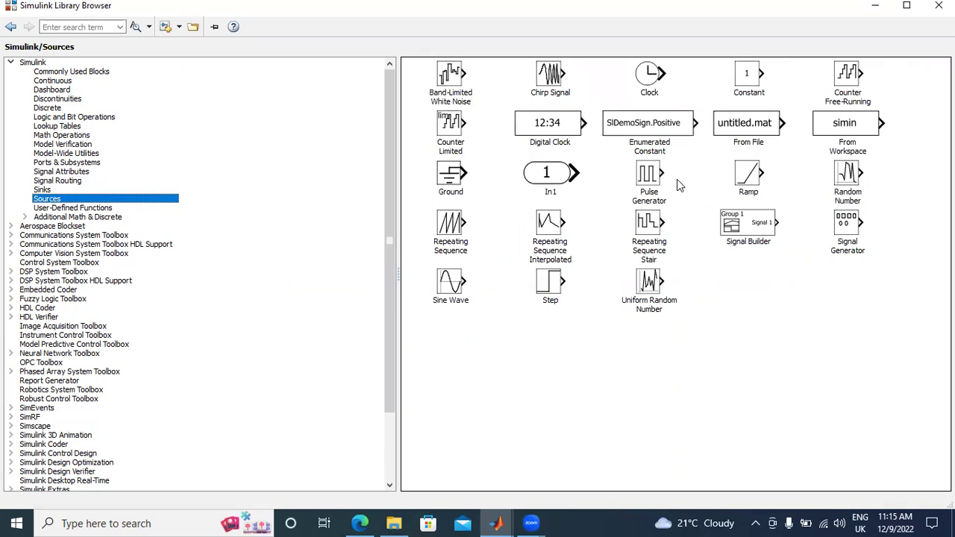
right_click(453, 278)
left_click(463, 251)
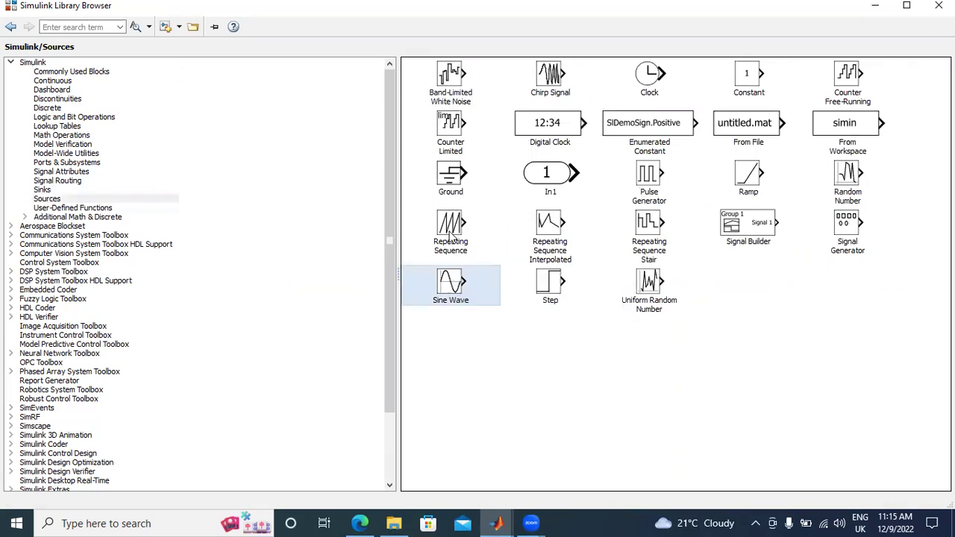
right_click(441, 216)
left_click(464, 225)
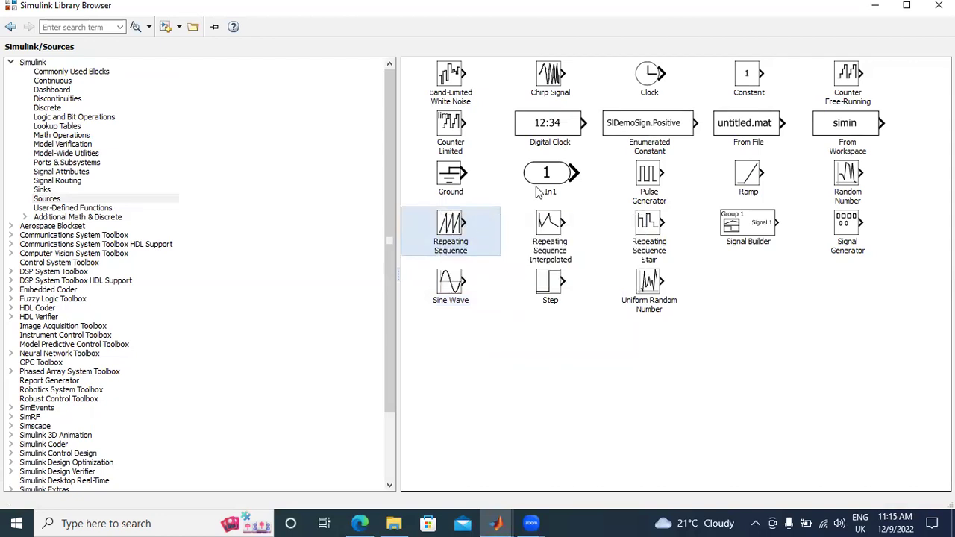
- Add a From block and a Goto block from the Signal Routing library to the untitled model
left_click(45, 190)
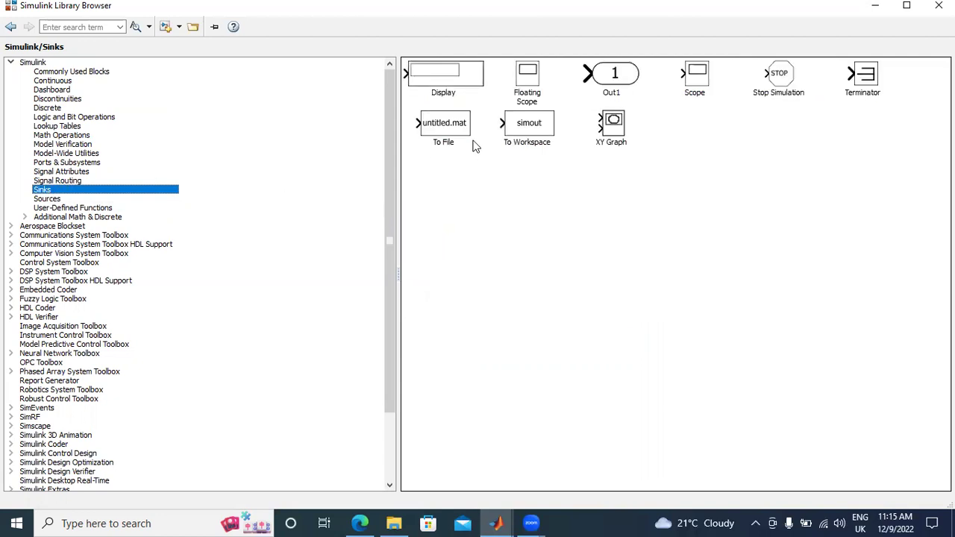
left_click(65, 181)
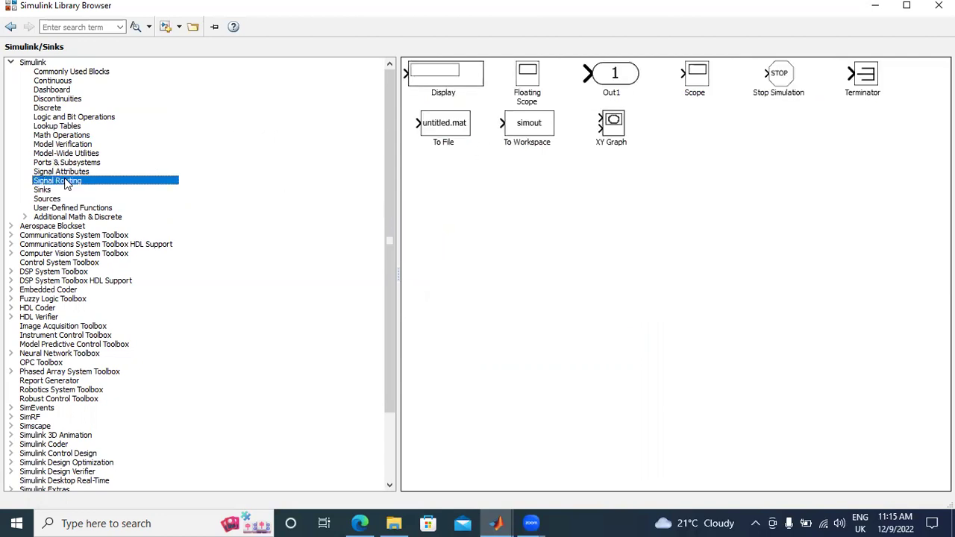
left_click(810, 74)
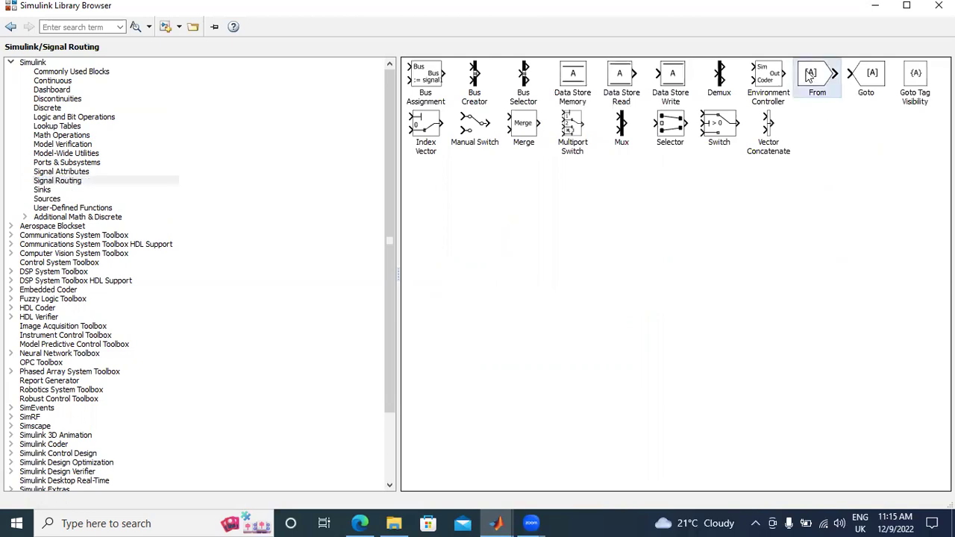
right_click(809, 74)
left_click(868, 75)
right_click(869, 74)
left_click(871, 87)
- Return to the untitled model and separate the stacked Goto, From, Repeating Sequence, Sine Wave and Scope blocks along the canvas's right side
left_click(497, 522)
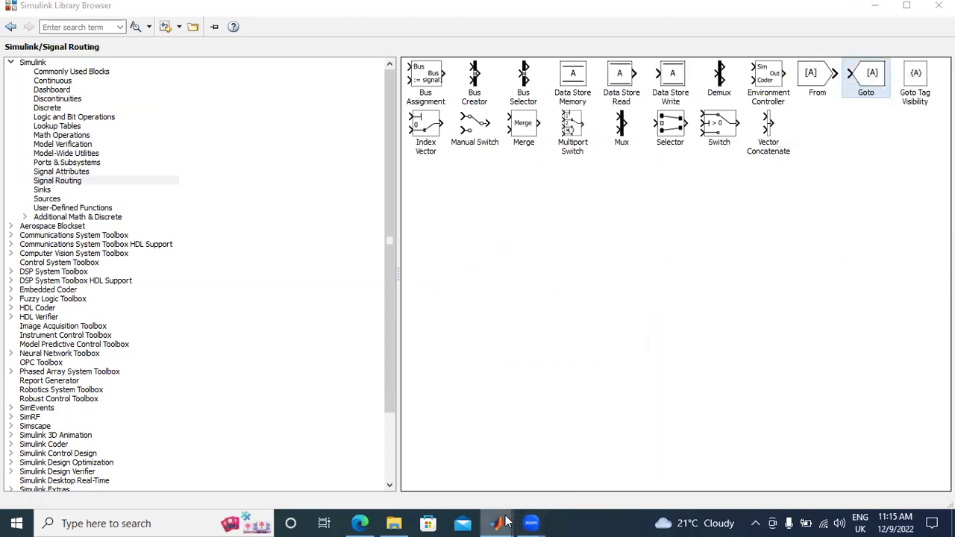
left_click(532, 438)
left_click_drag(485, 300, 695, 177)
left_click_drag(492, 300, 705, 227)
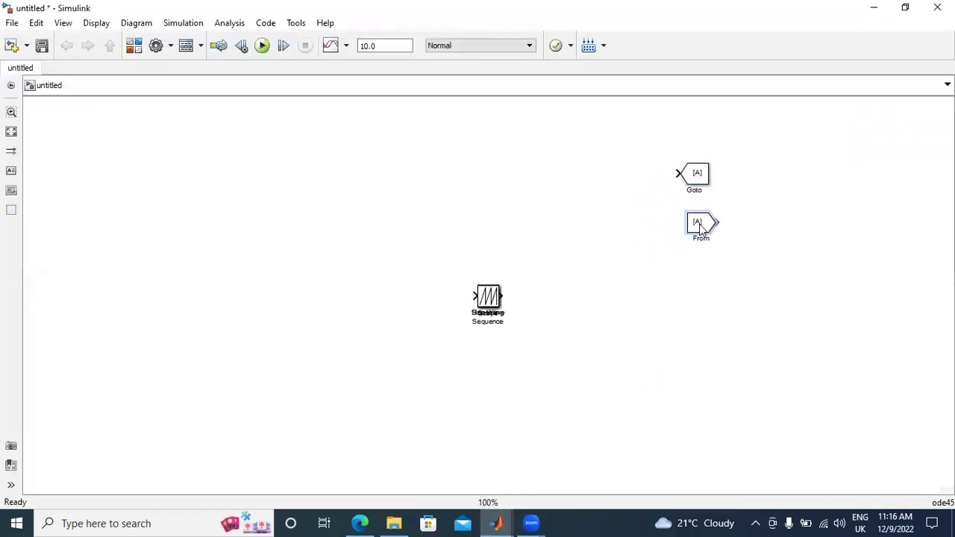
left_click_drag(499, 297, 733, 321)
left_click_drag(489, 309, 772, 394)
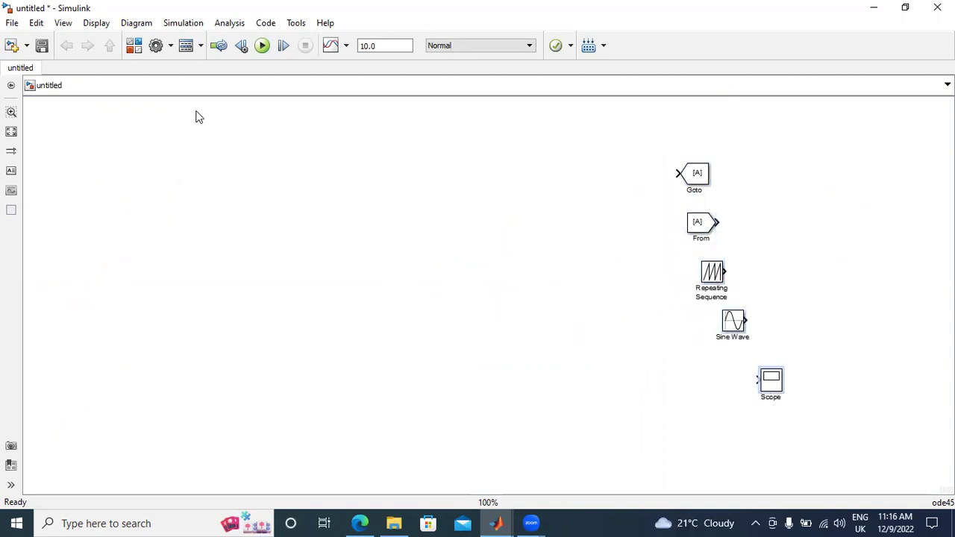
- Add a DC Voltage Source block from the library Simscape/SimPowerSystems/Specialized Technology/Fundamental Blocks/Electrical Sources to the untitled model
left_click(135, 45)
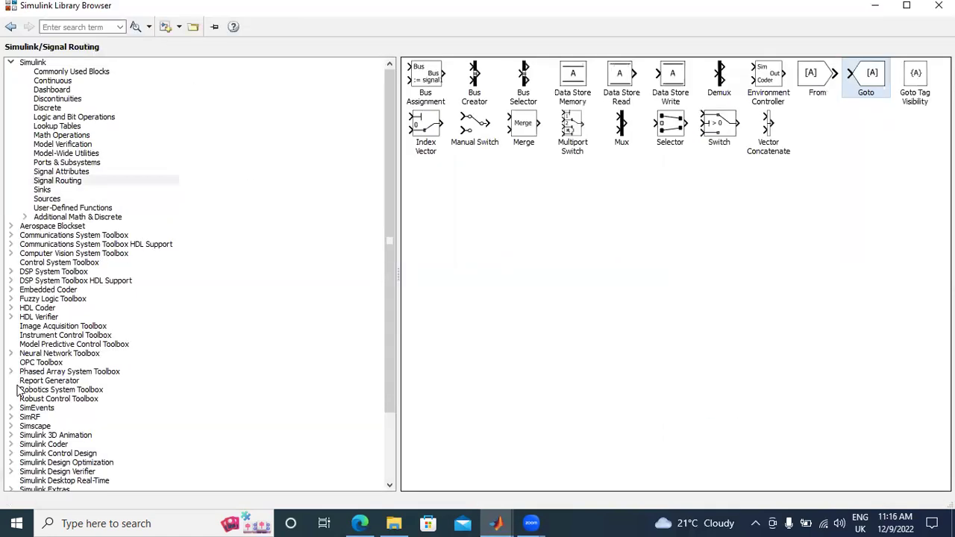
left_click(10, 426)
scroll(123, 329, "down", 3)
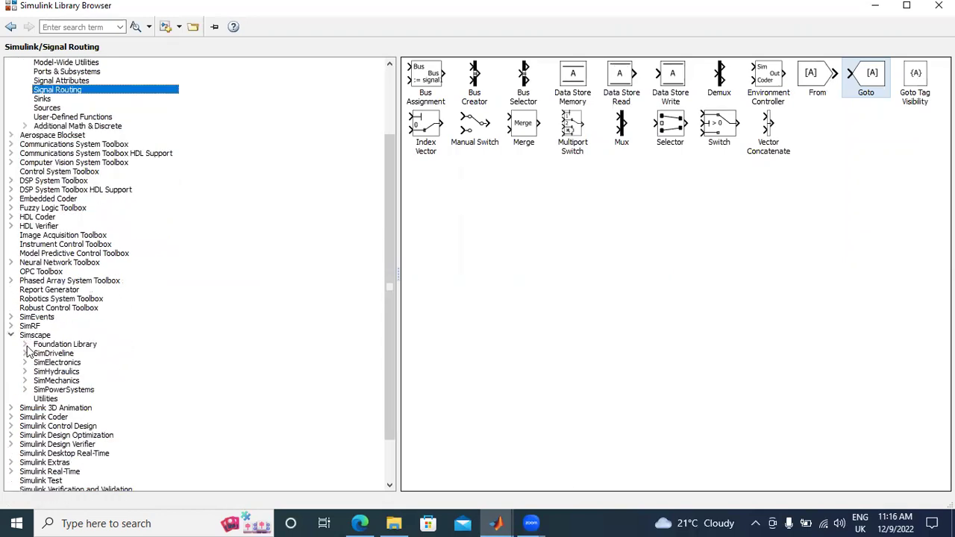
left_click(25, 391)
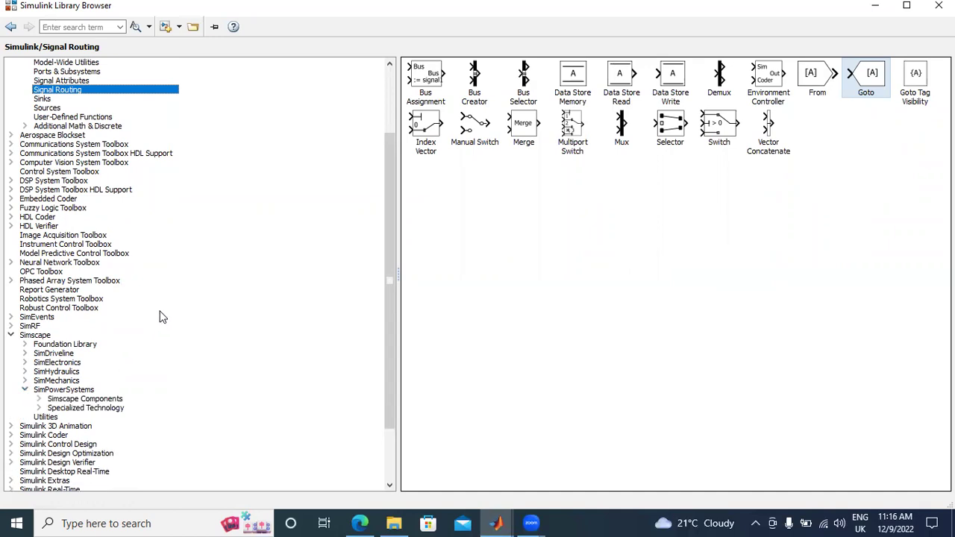
scroll(160, 316, "down", 3)
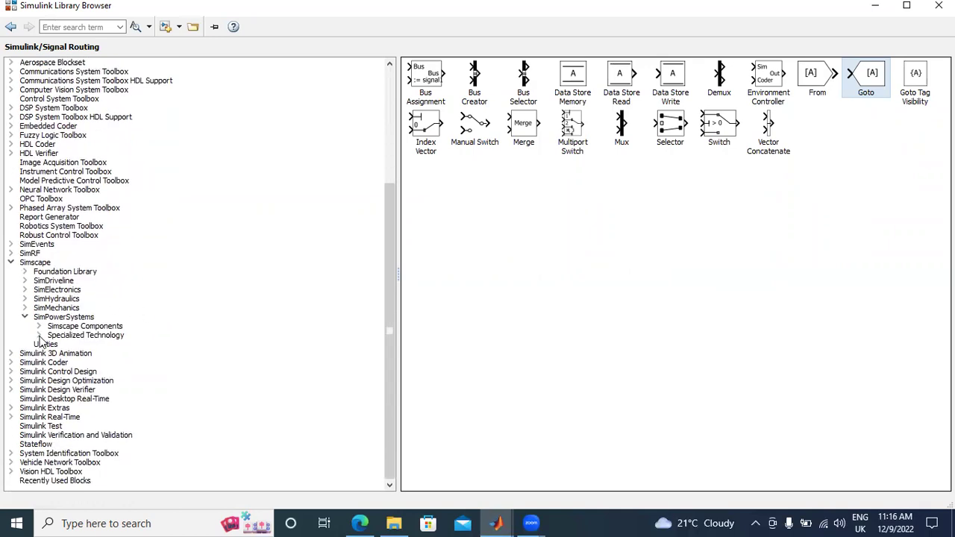
left_click(38, 335)
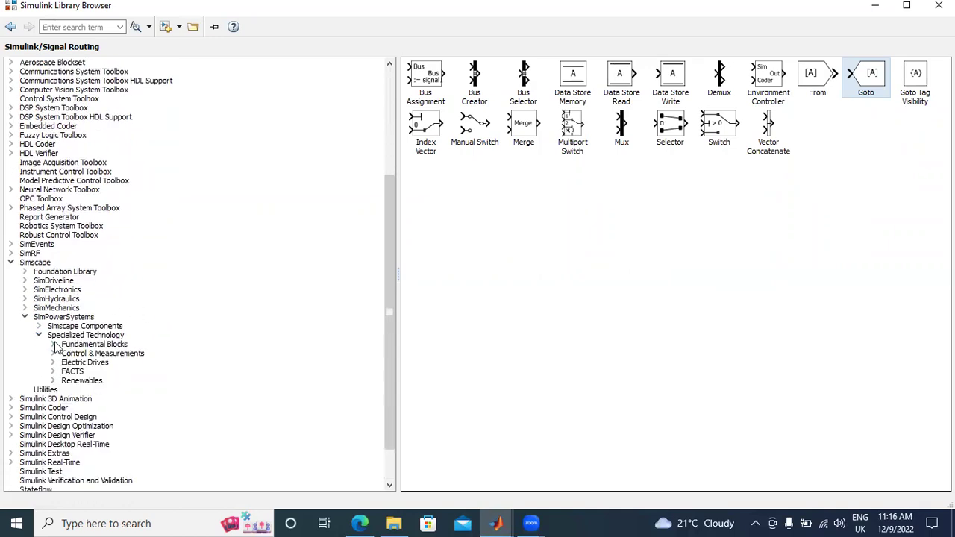
left_click(53, 345)
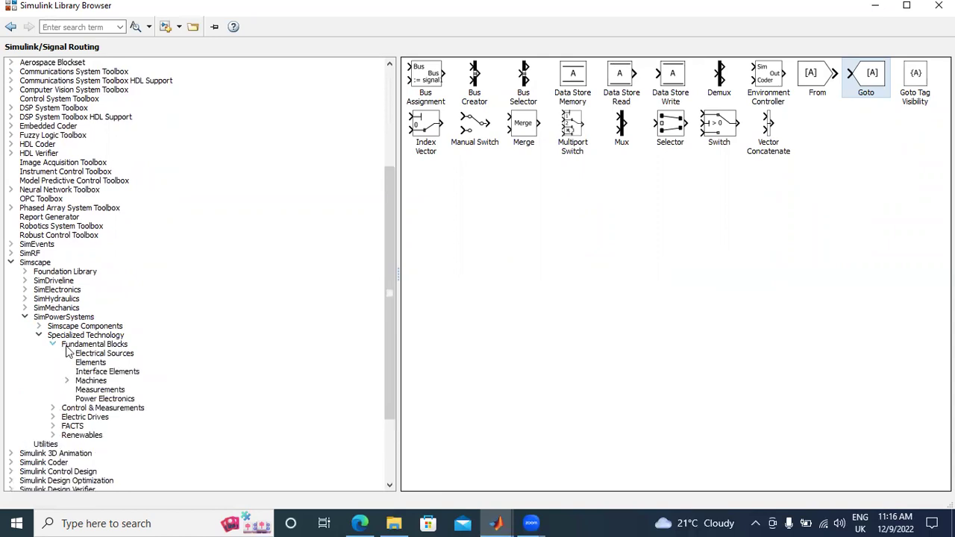
left_click(127, 353)
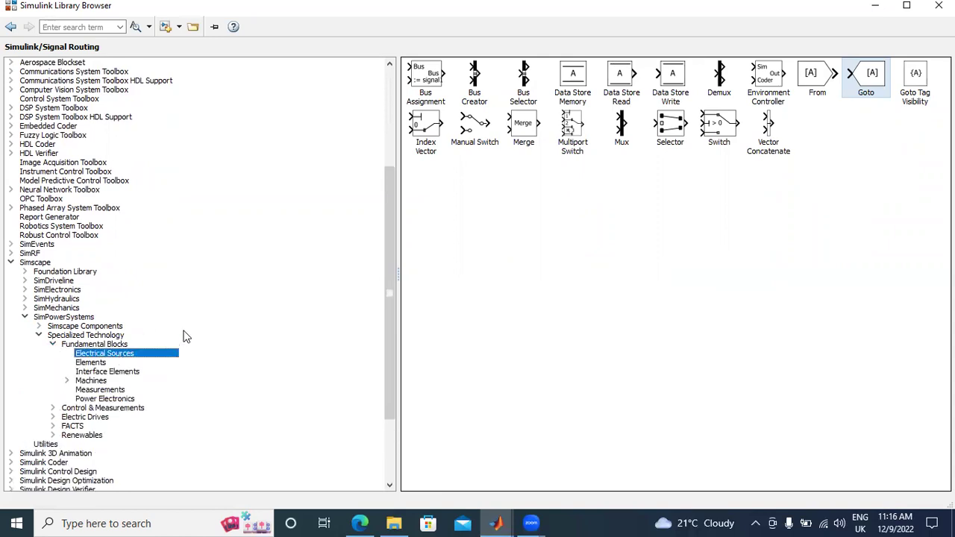
left_click(798, 100)
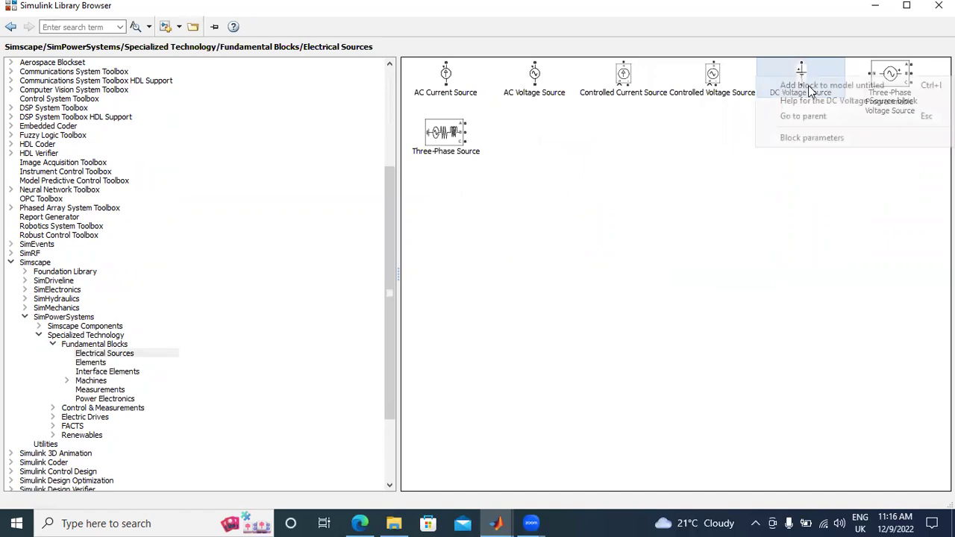
- Show the Measurements library under the SimPowerSystems Fundamental Blocks
left_click(91, 363)
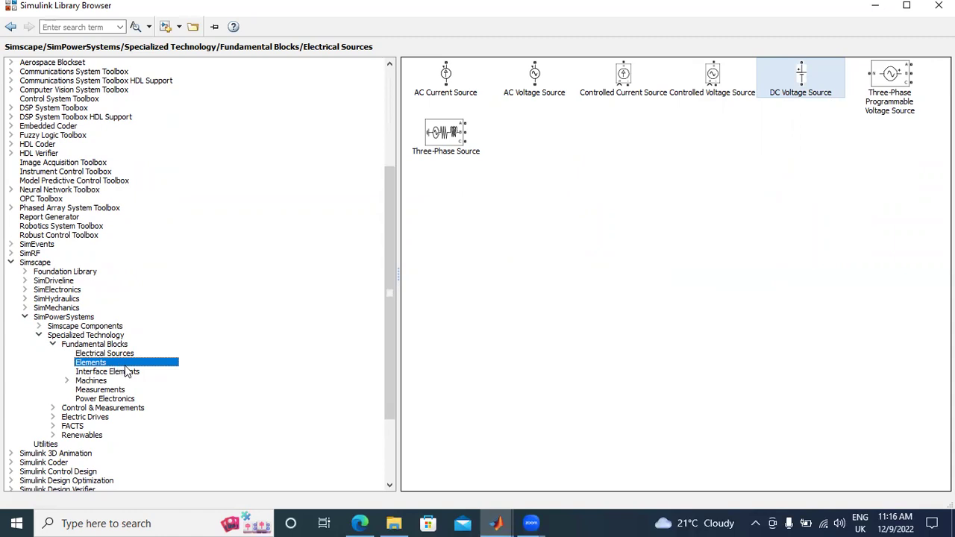
left_click(91, 362)
left_click(100, 391)
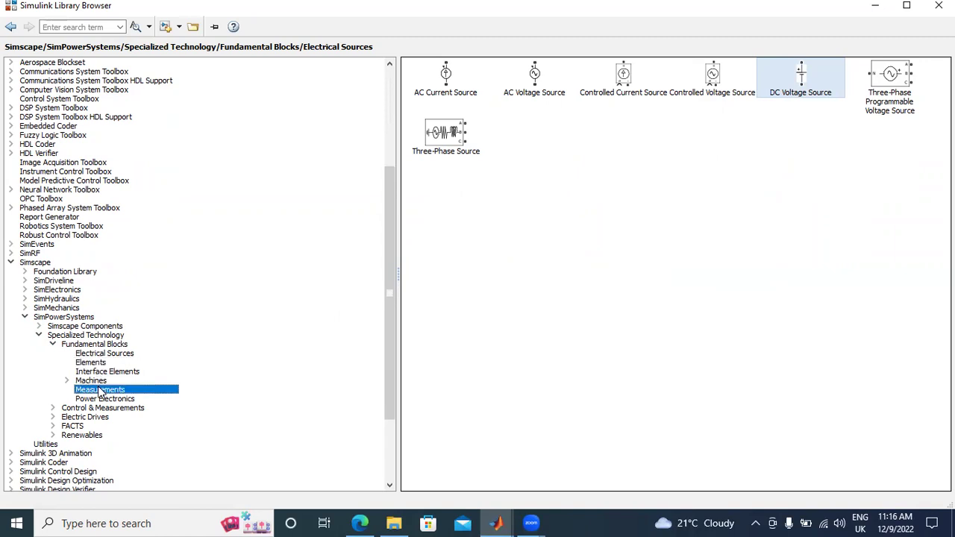
left_click(498, 523)
left_click(528, 471)
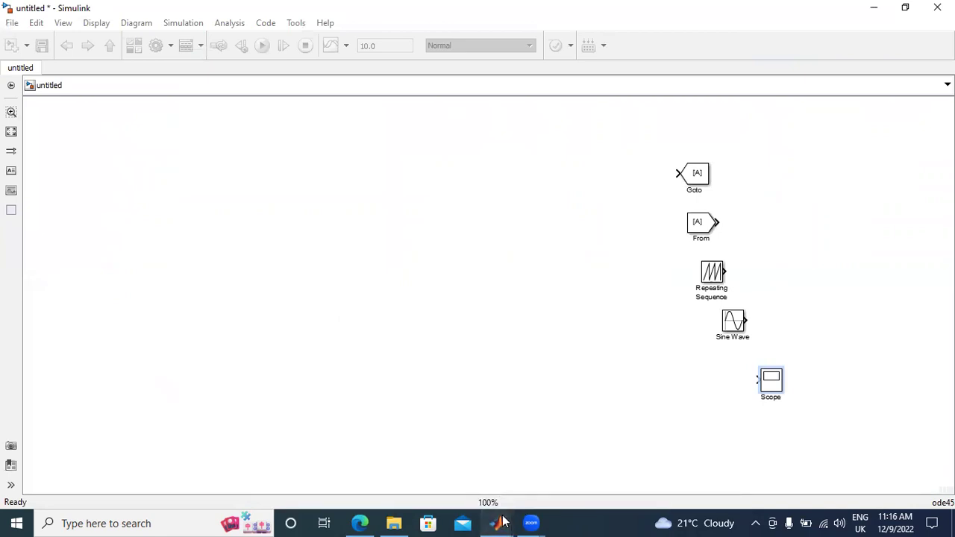
mouse_move(498, 521)
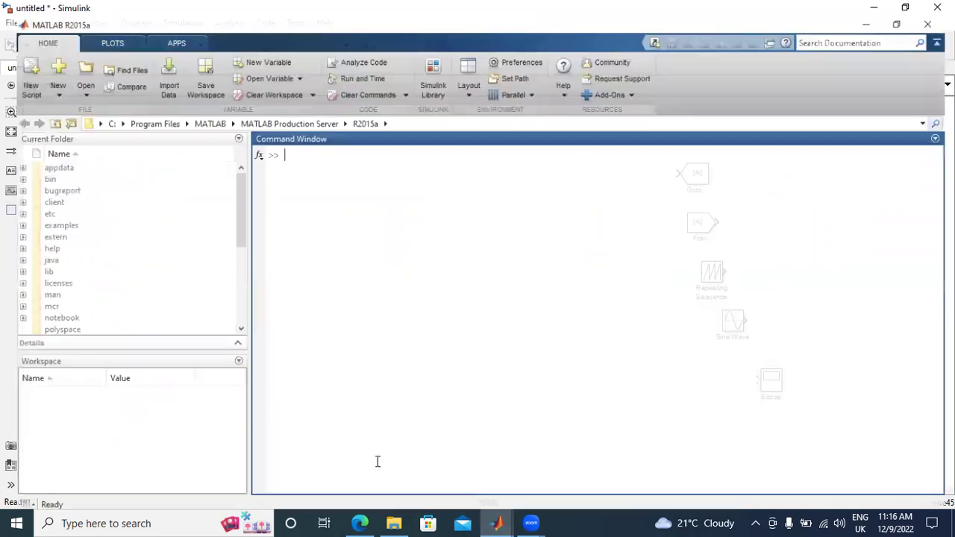
left_click(378, 463)
left_click(497, 522)
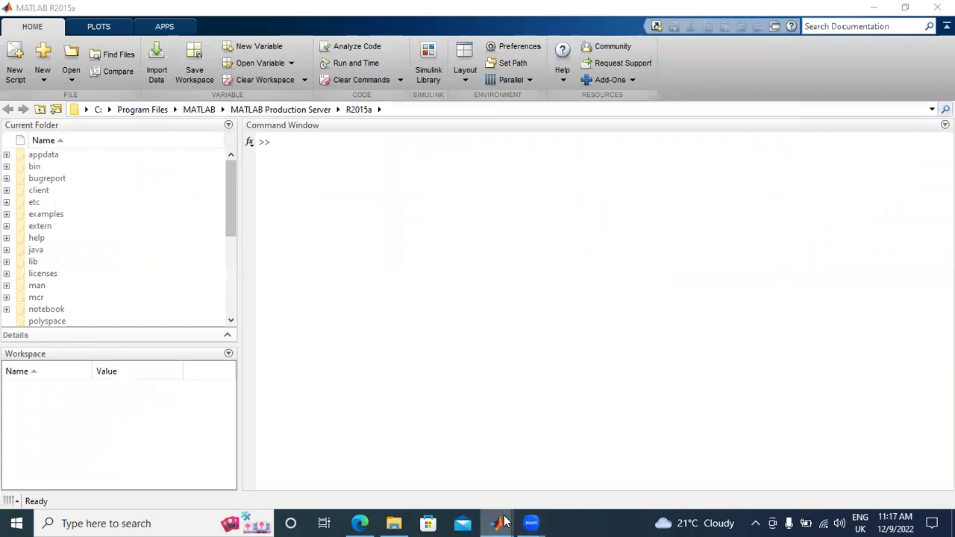
mouse_move(498, 520)
left_click(667, 480)
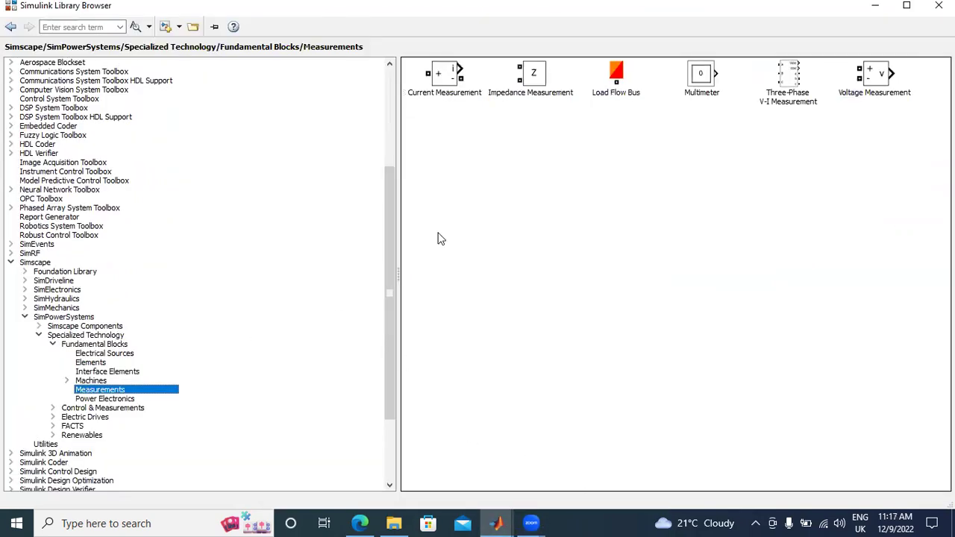
- Add a Current Measurement block and a Voltage Measurement block from the Measurements library to the untitled model
left_click(448, 87)
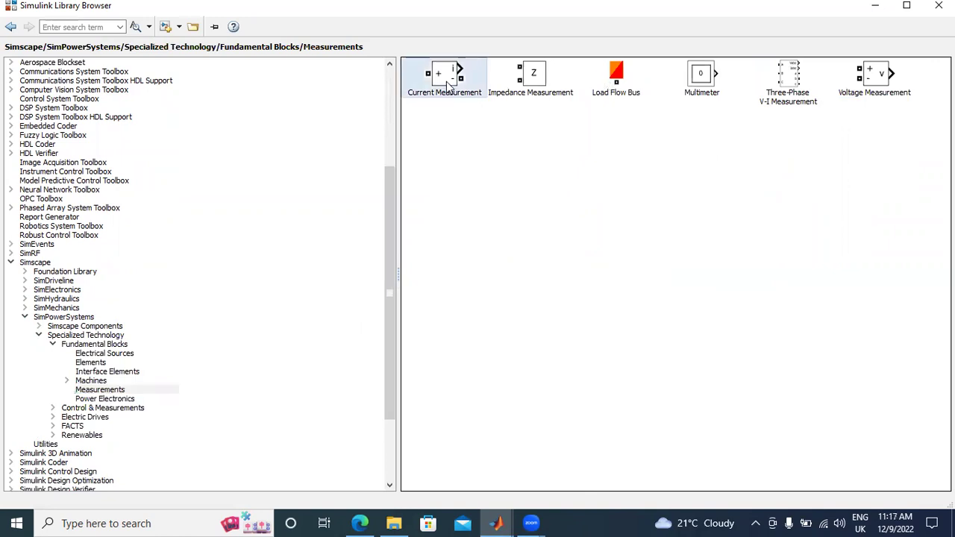
right_click(462, 82)
left_click(586, 95)
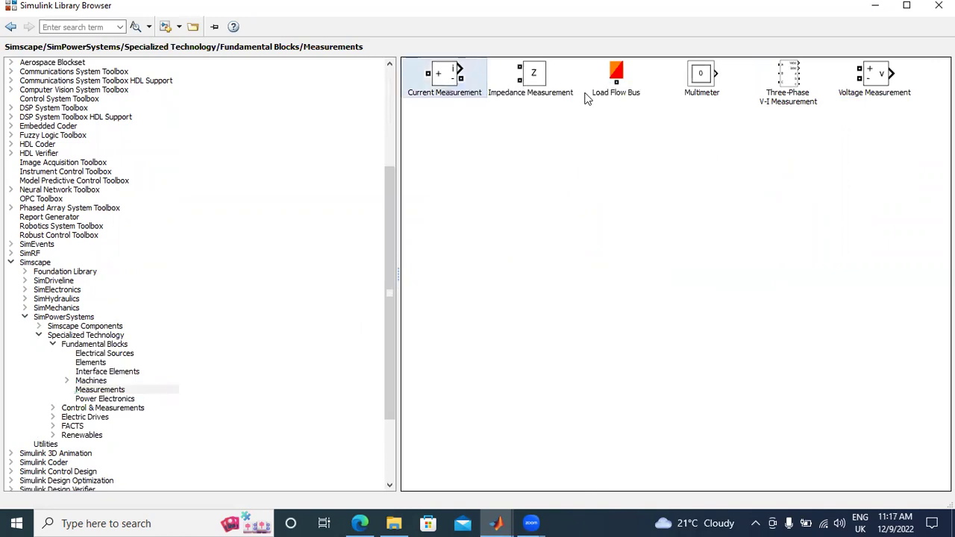
left_click(892, 78)
right_click(892, 77)
left_click(791, 85)
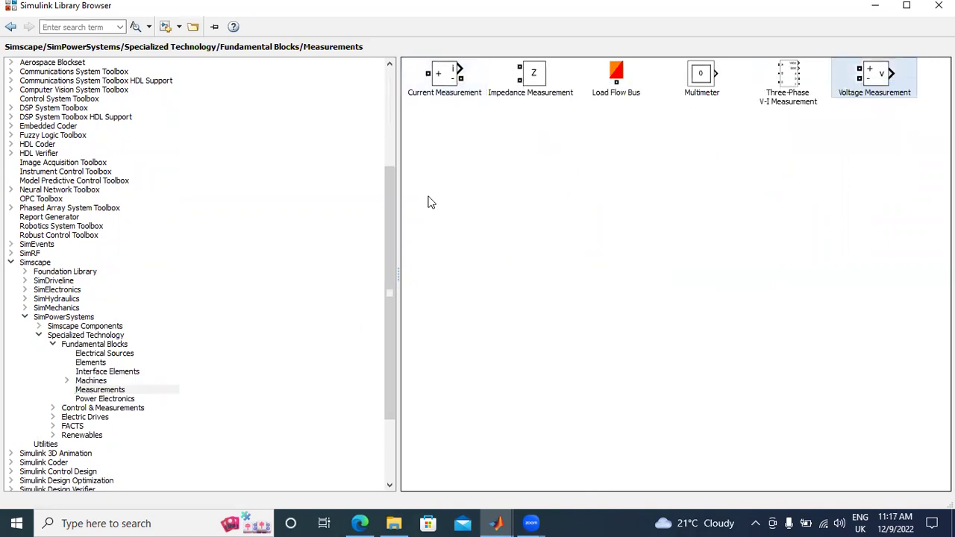
- Add a Series RLC Branch block from the Elements library and another DC Voltage Source from Electrical Sources to the untitled model
left_click(95, 363)
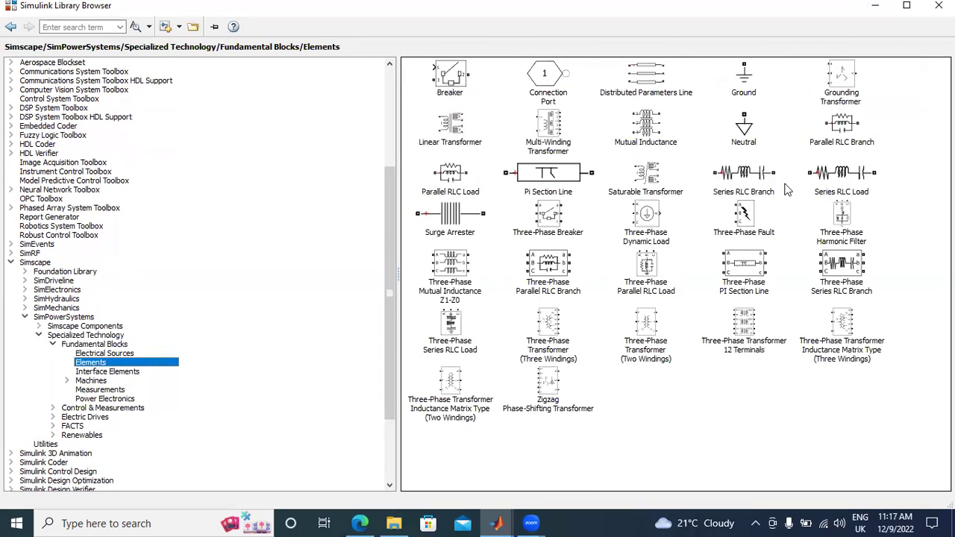
left_click(749, 180)
right_click(749, 181)
left_click(761, 187)
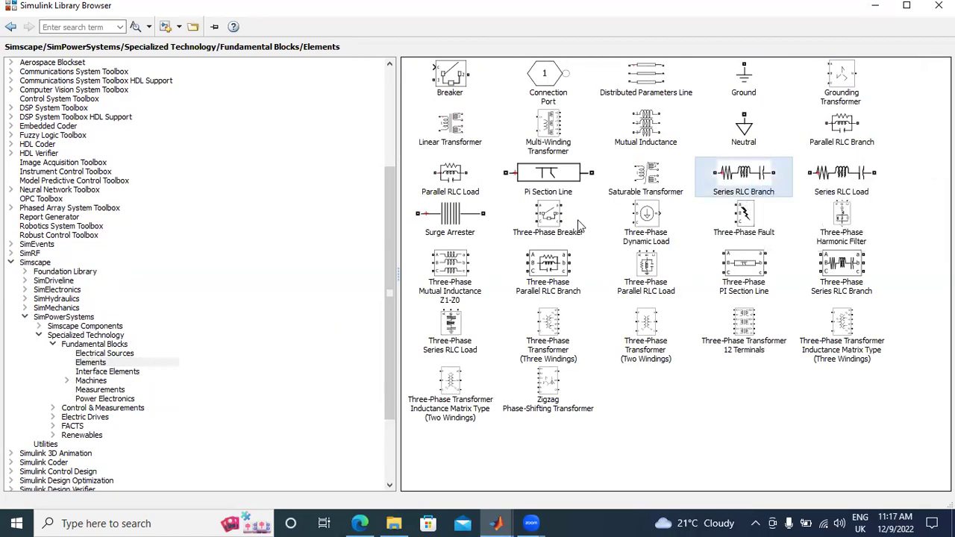
left_click(84, 355)
right_click(799, 91)
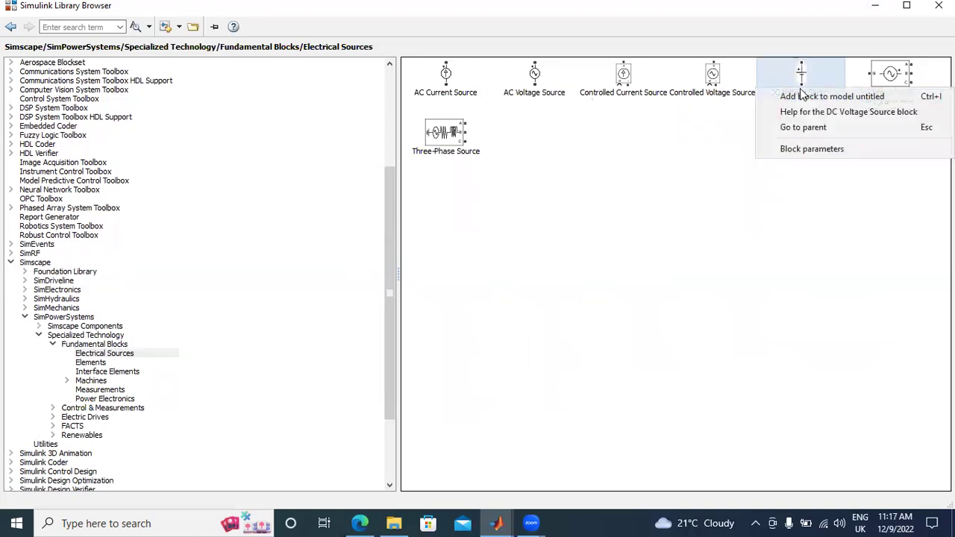
left_click(803, 96)
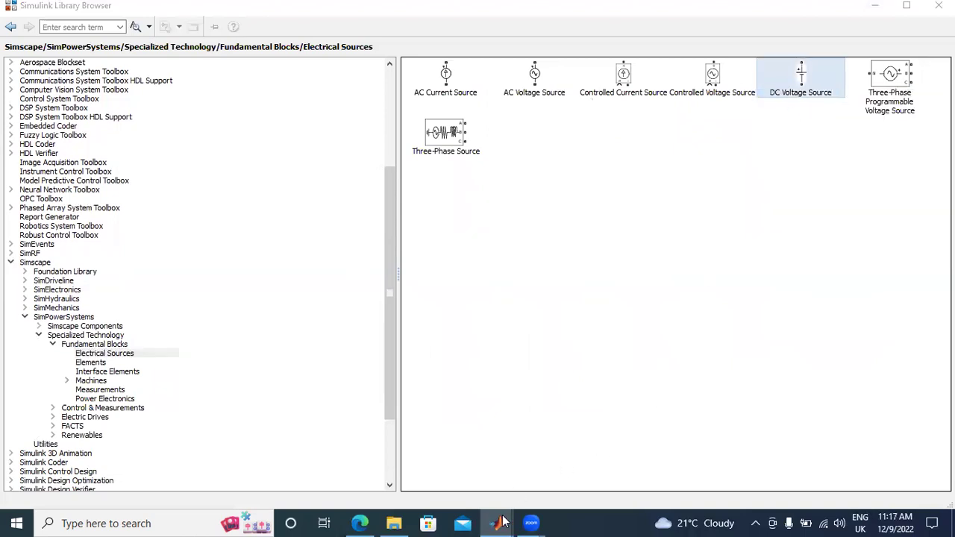
- In the untitled model, spread apart the stacked DC source, Series RLC Branch, Voltage Measurement and Current Measurement blocks and delete the duplicate DC Voltage Source
mouse_move(494, 522)
left_click(494, 463)
left_click_drag(493, 294, 224, 294)
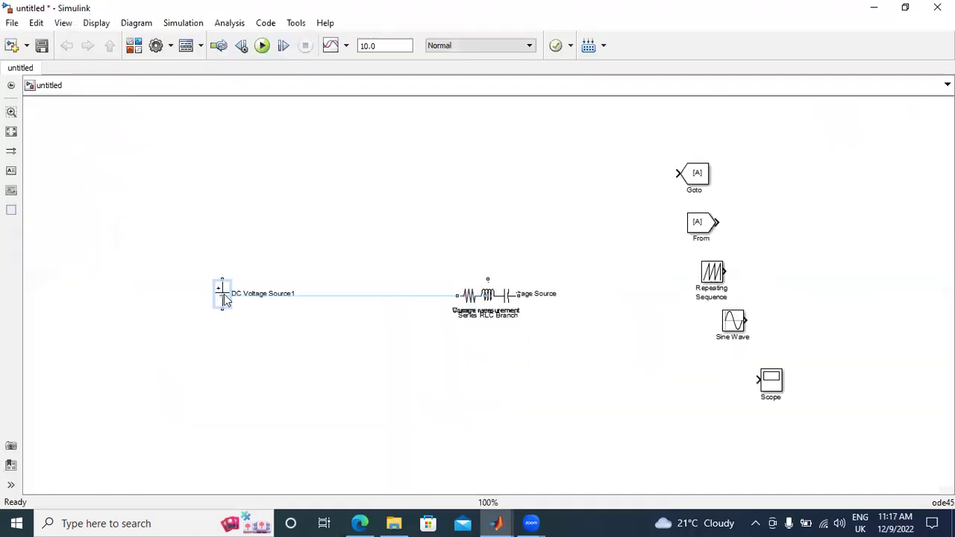
left_click_drag(489, 298, 561, 212)
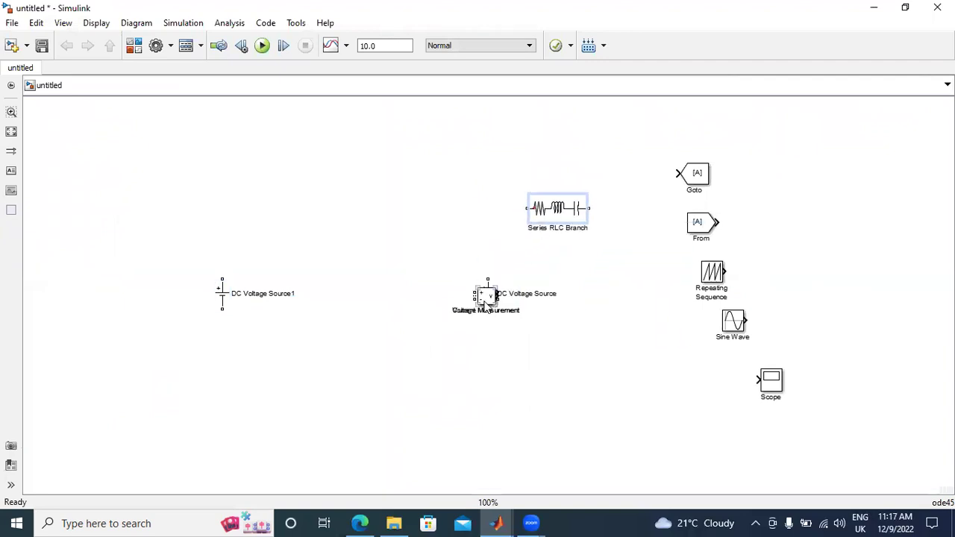
left_click_drag(486, 297, 623, 353)
left_click_drag(486, 298, 604, 404)
left_click(489, 297)
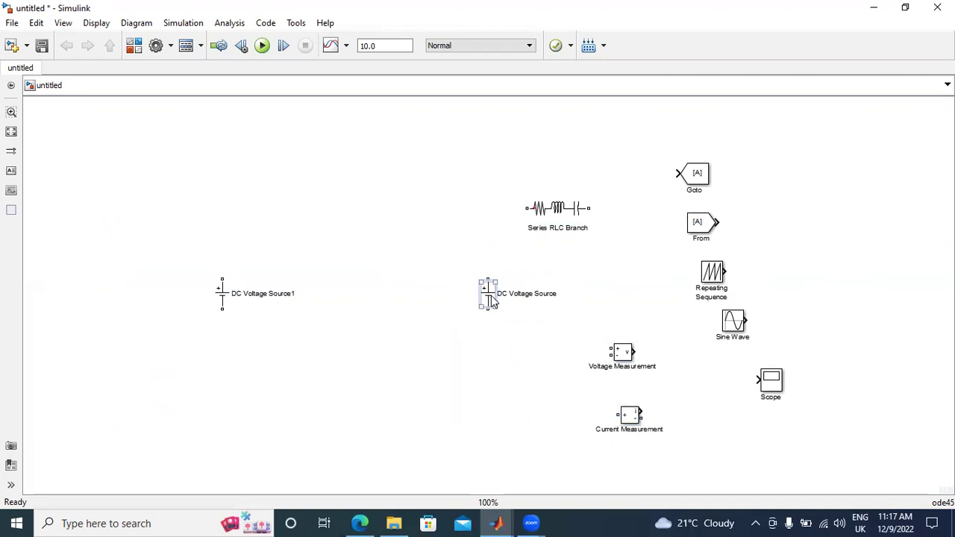
key("Delete")
- Add an IGBT block from the Power Electronics library and place it in the model up and to the right of DC Voltage Source1
left_click(496, 523)
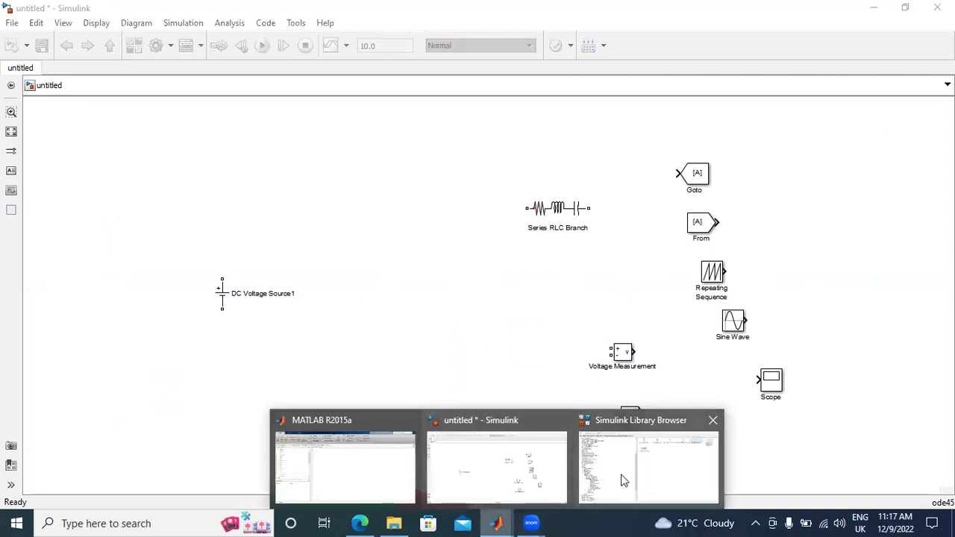
left_click(671, 451)
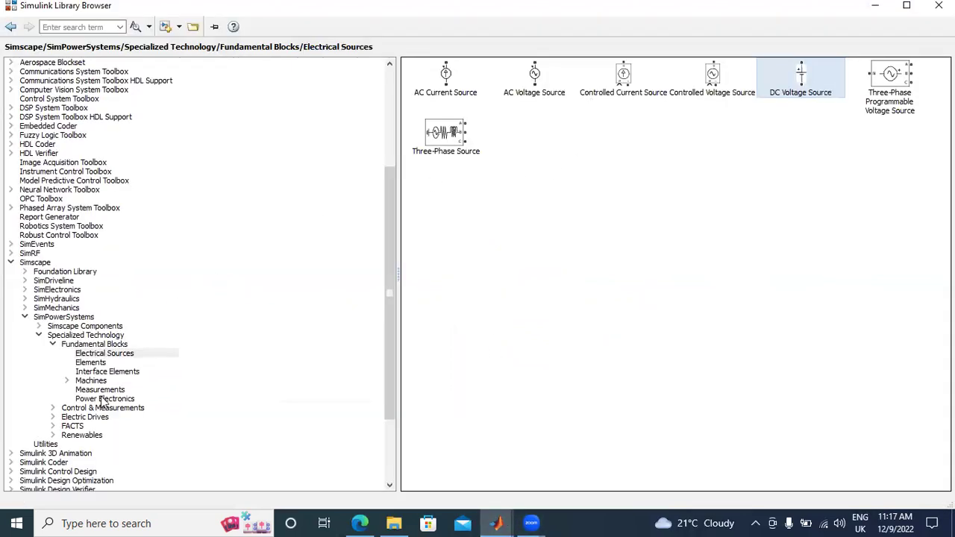
left_click(97, 390)
left_click(99, 399)
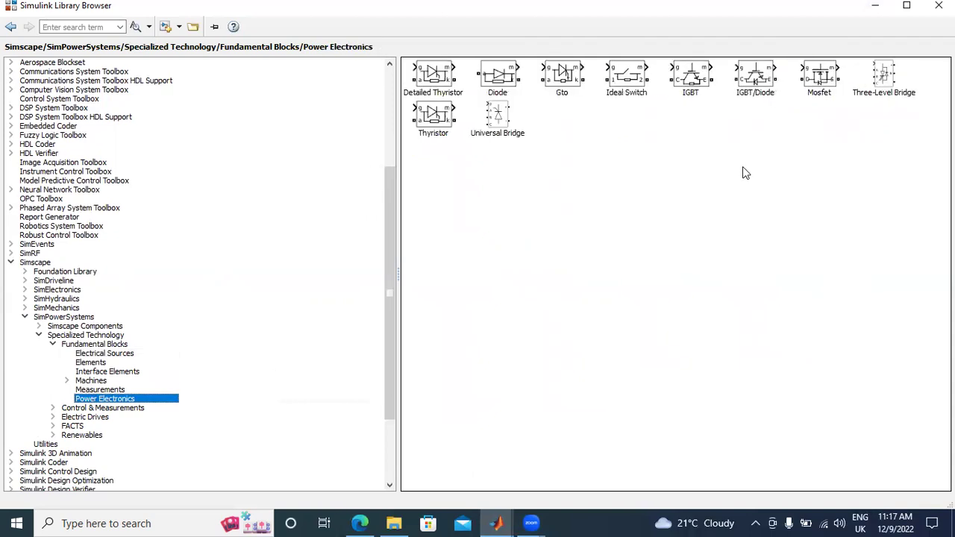
left_click(691, 79)
right_click(690, 78)
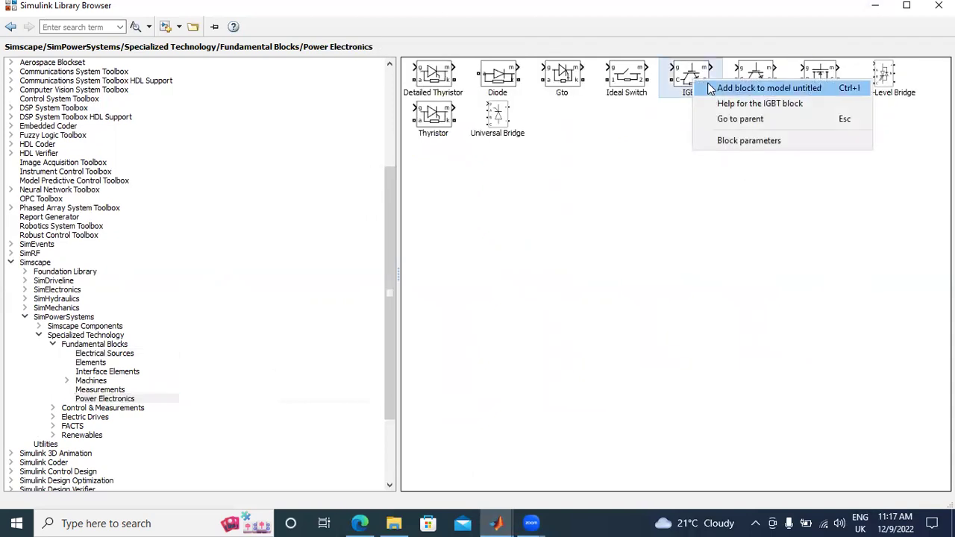
left_click(753, 87)
left_click(498, 522)
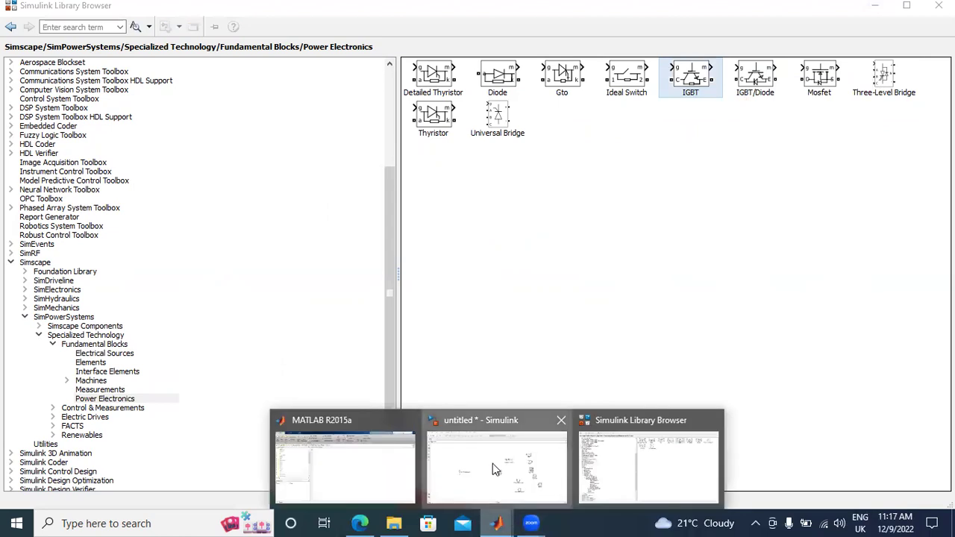
left_click(493, 463)
left_click_drag(475, 293, 343, 247)
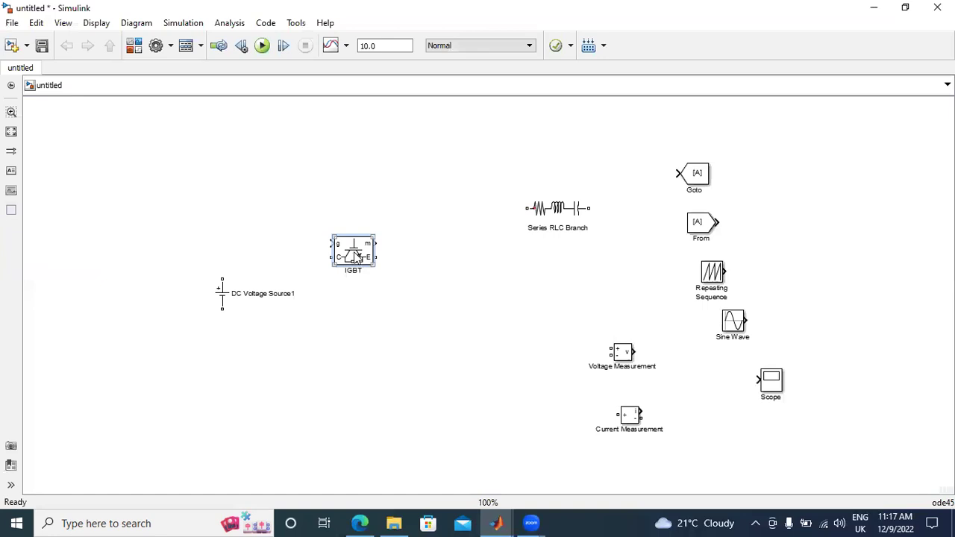
- Turn off the IGBT block's Show measurement port option and apply the block parameters
double_click(354, 251)
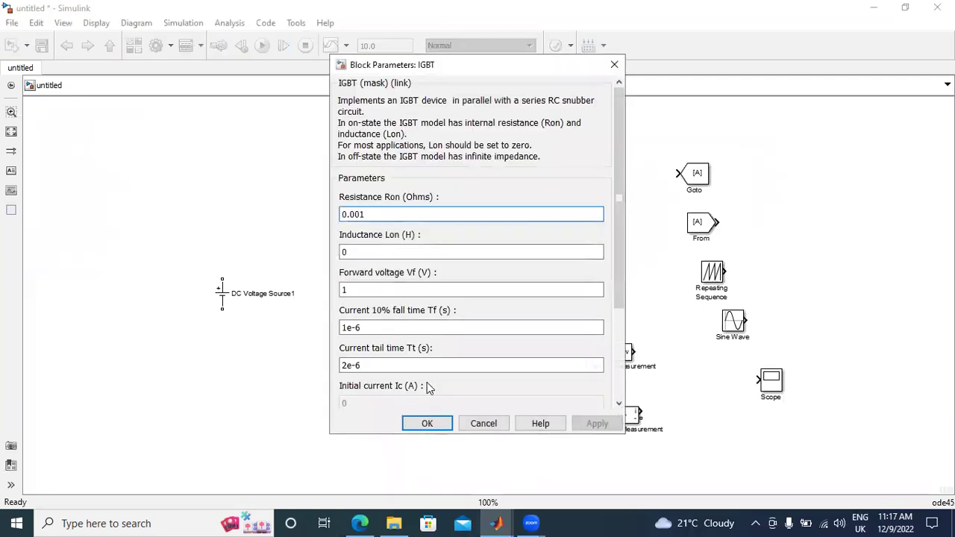
scroll(427, 386, "down", 3)
left_click(342, 366)
left_click(342, 367)
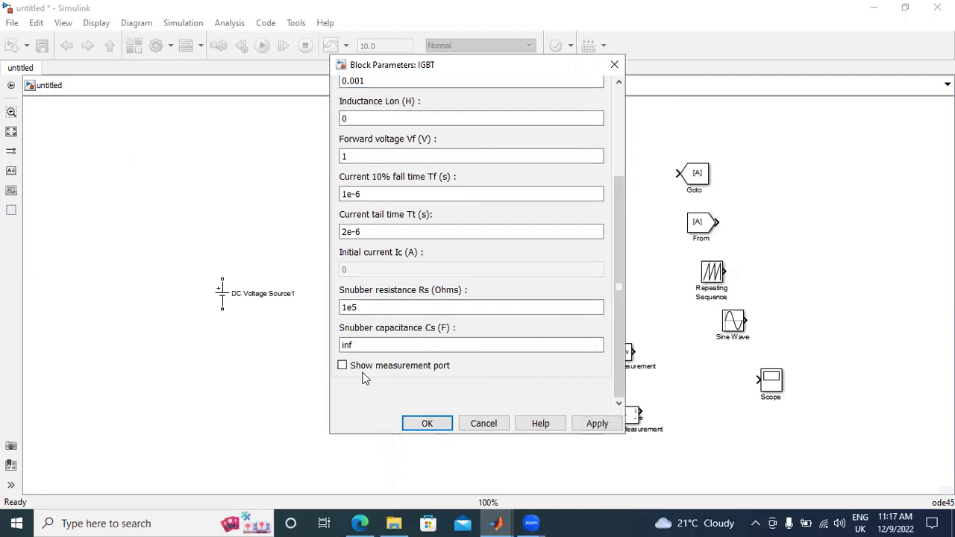
left_click(597, 423)
left_click(427, 423)
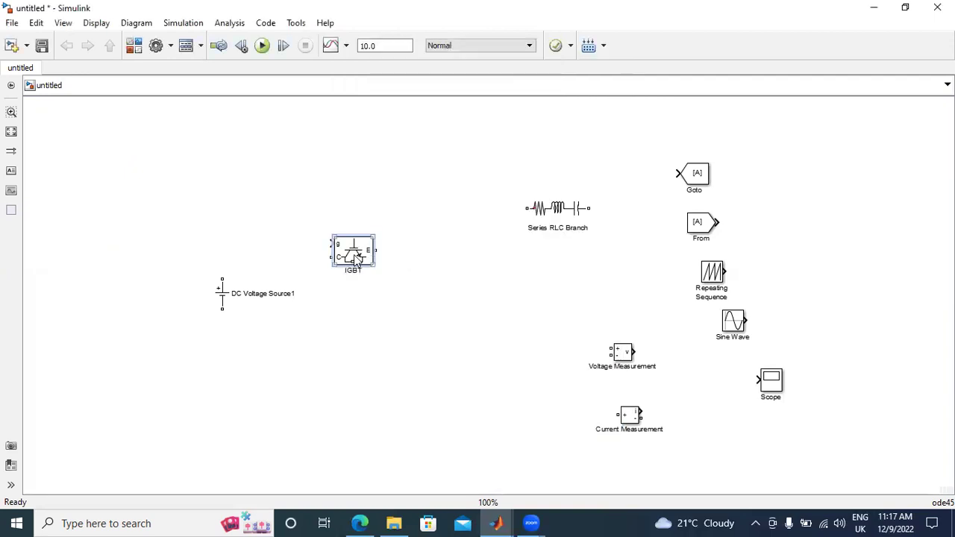
- Rotate the IGBT block 90° clockwise and flip it left-right so its gate port faces the other side
key("ctrl+r")
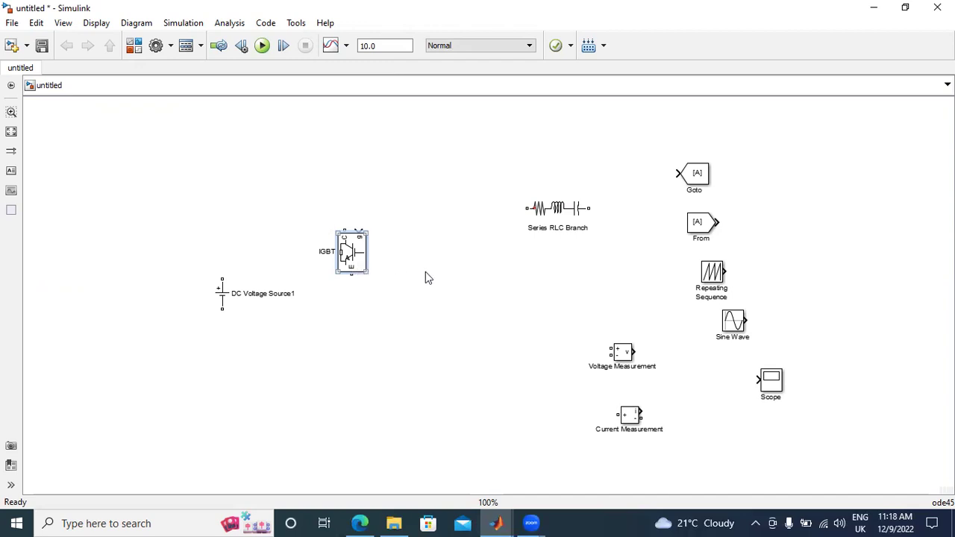
right_click(351, 260)
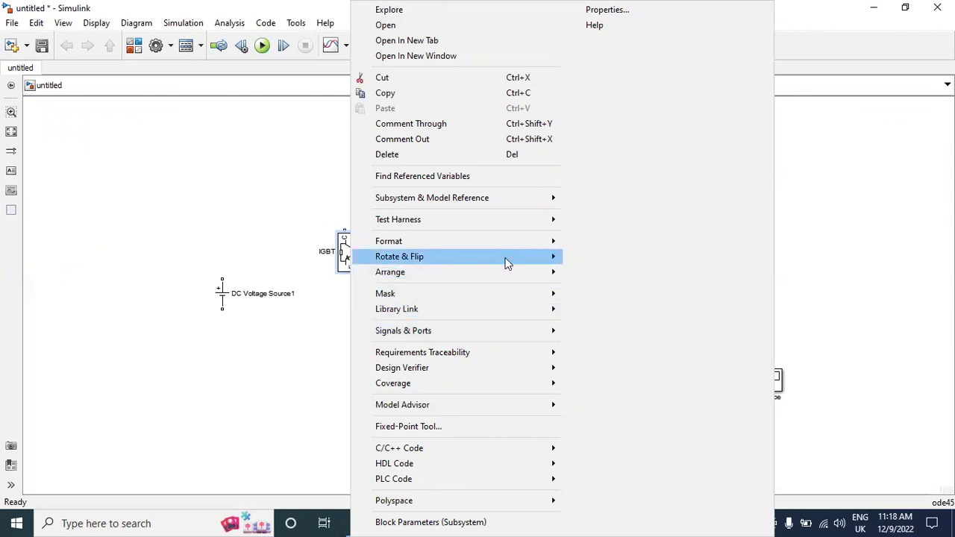
mouse_move(507, 260)
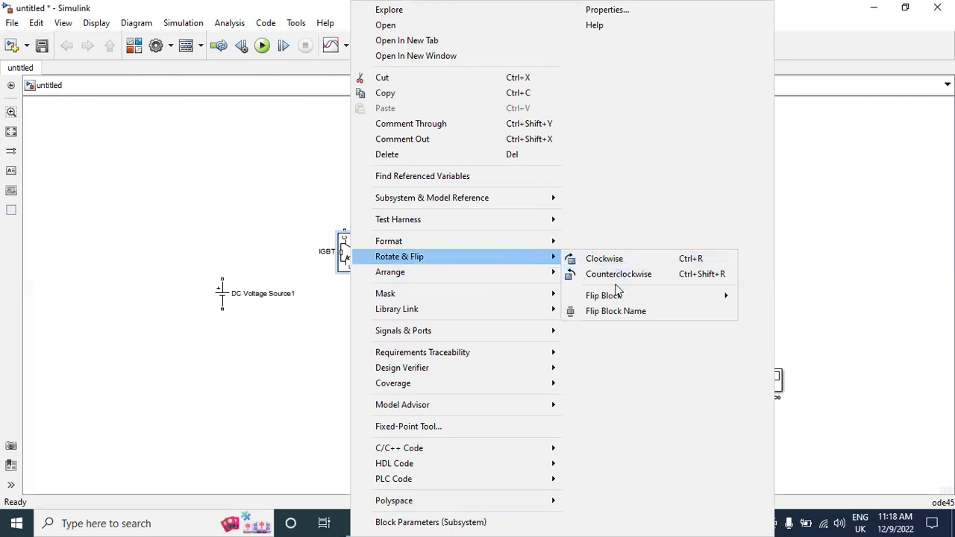
mouse_move(718, 301)
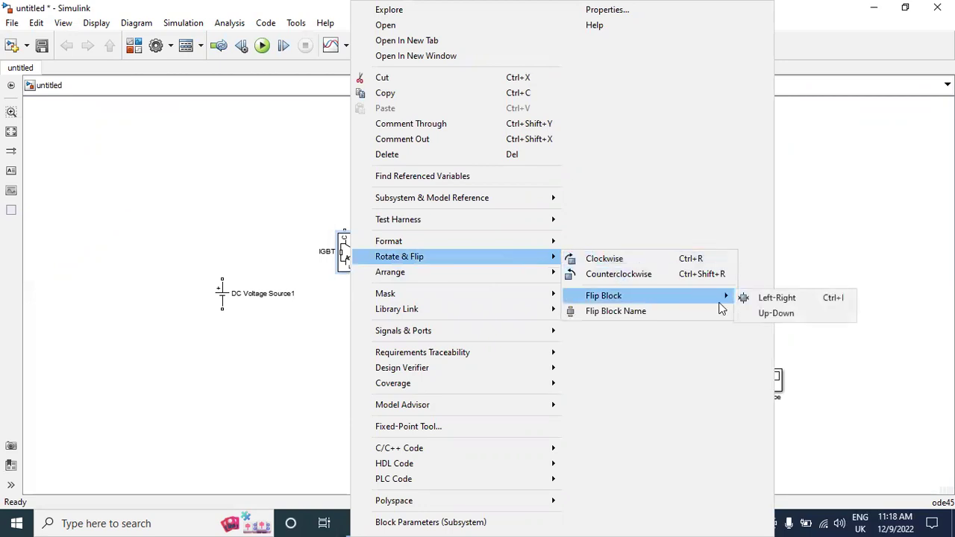
left_click(776, 299)
- Reposition the IGBT and duplicate it three times, arranging the four IGBTs as two upper and two lower switches
left_click_drag(354, 261, 439, 221)
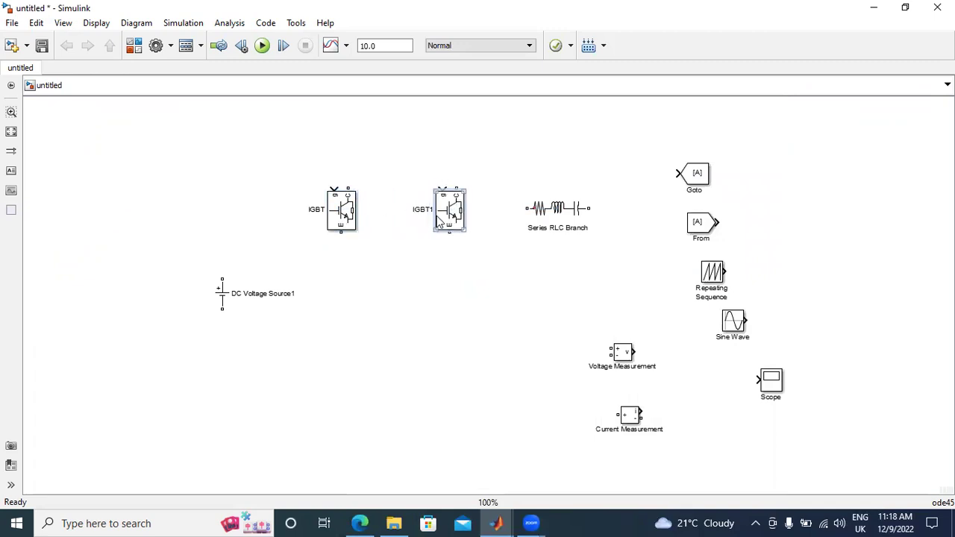
left_click_drag(343, 218, 336, 329)
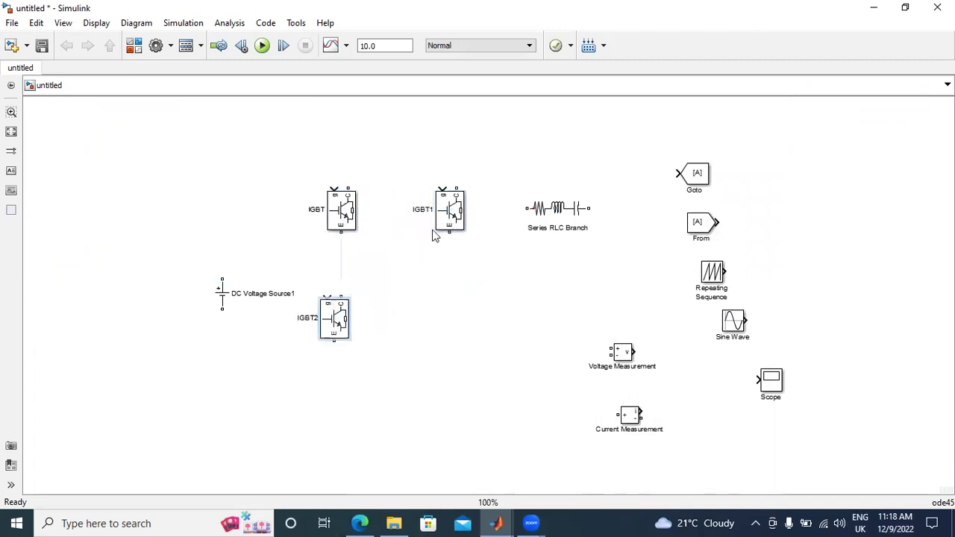
left_click_drag(446, 215, 457, 345)
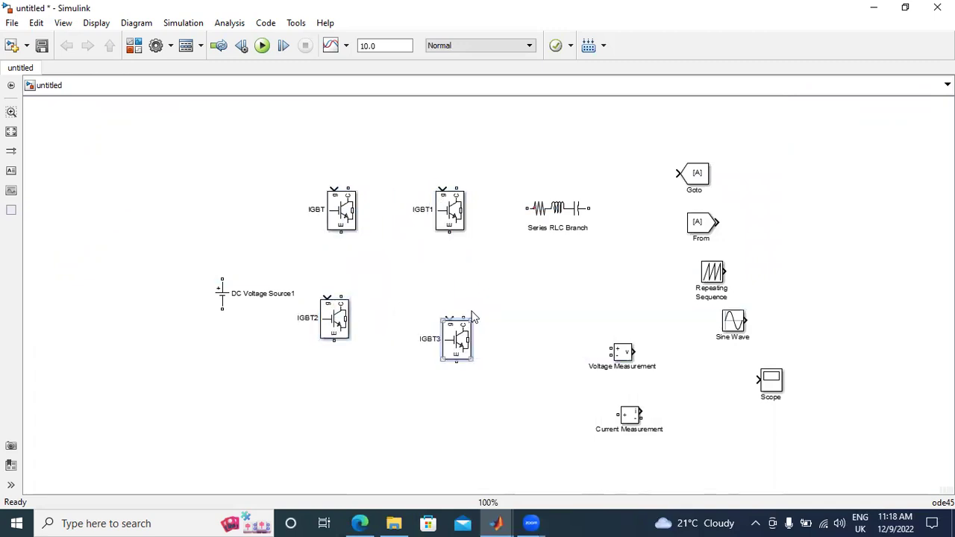
left_click_drag(450, 227, 455, 208)
- Set the Series RLC Branch type to R, then rotate the block vertical and place it to the right of the IGBTs
left_click(541, 211)
double_click(541, 211)
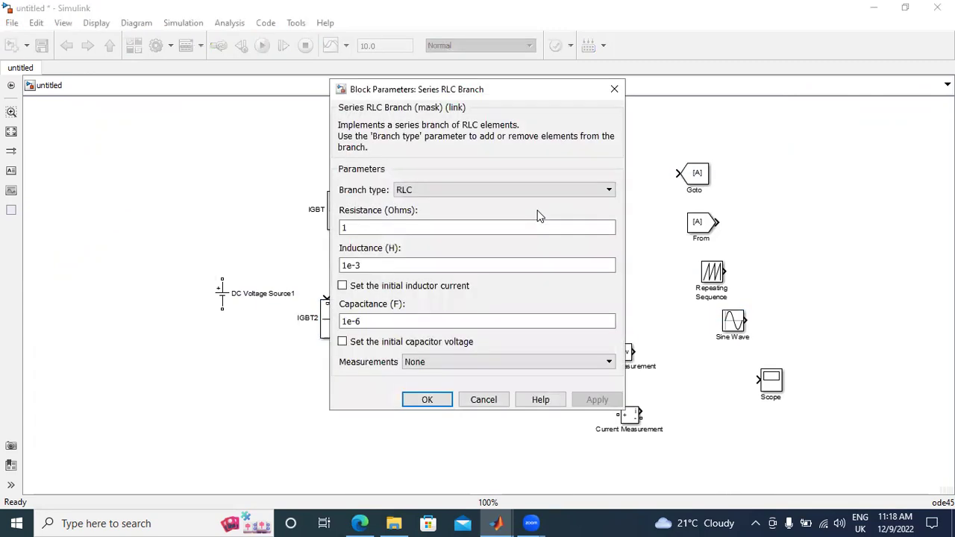
left_click(482, 192)
left_click(473, 210)
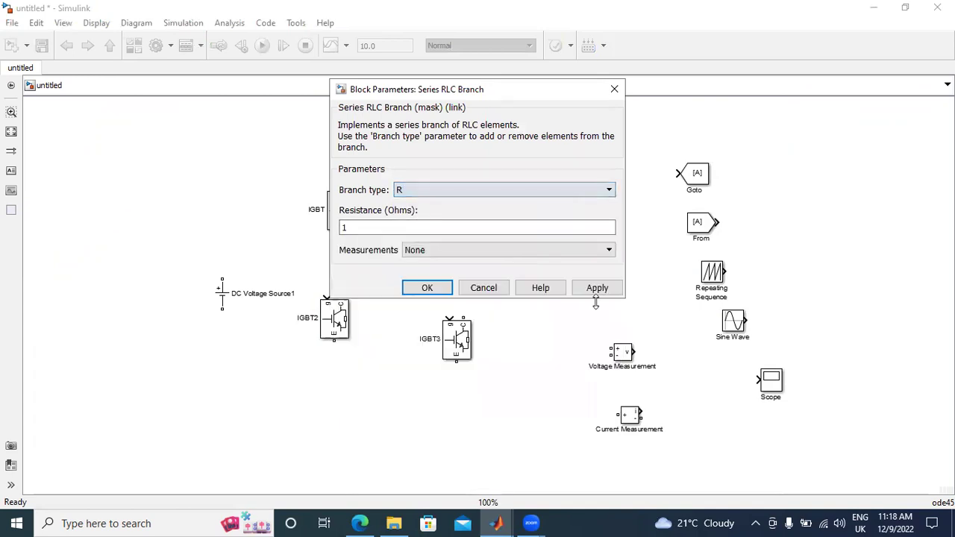
left_click(427, 288)
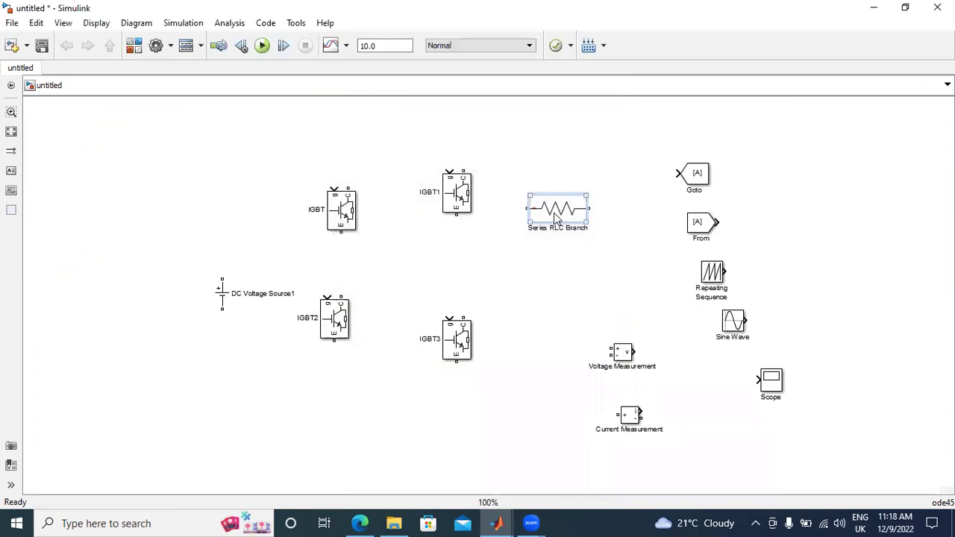
key("ctrl+r")
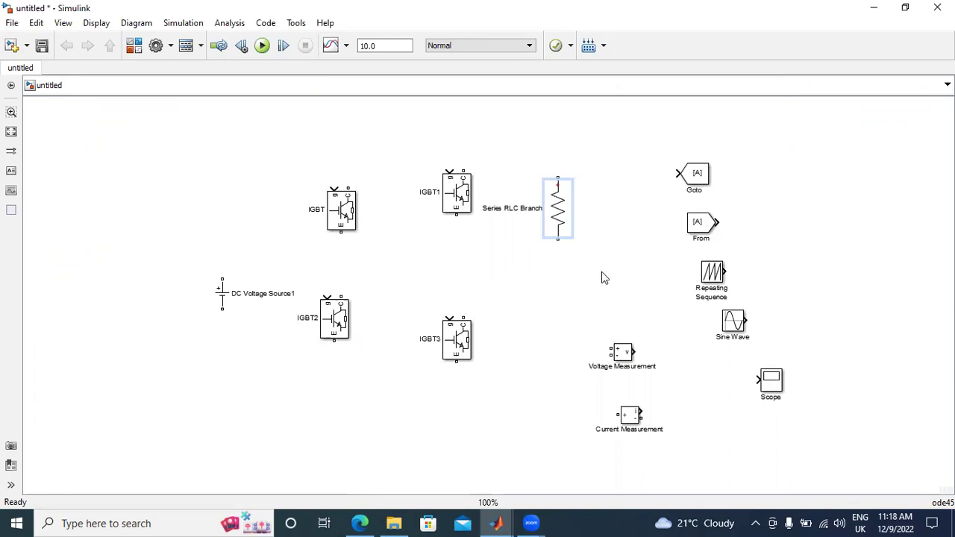
left_click_drag(559, 214, 608, 276)
- Move IGBT2 and IGBT3 down so they sit level with each other beneath IGBT and IGBT1
left_click_drag(339, 321, 346, 363)
left_click_drag(455, 343, 456, 366)
left_click(438, 230)
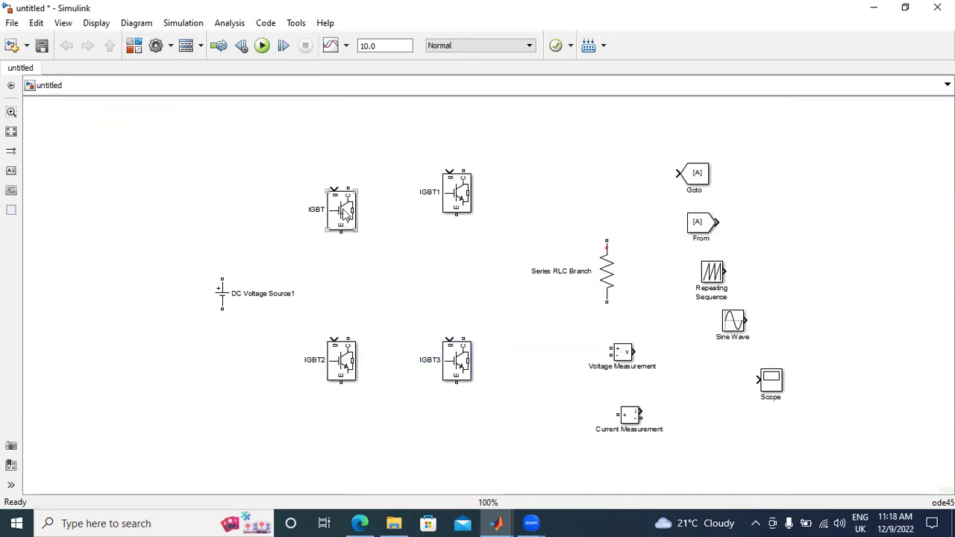
mouse_move(348, 187)
left_mouse_down()
mouse_move(418, 155)
mouse_move(444, 154)
left_mouse_up()
left_click(398, 156)
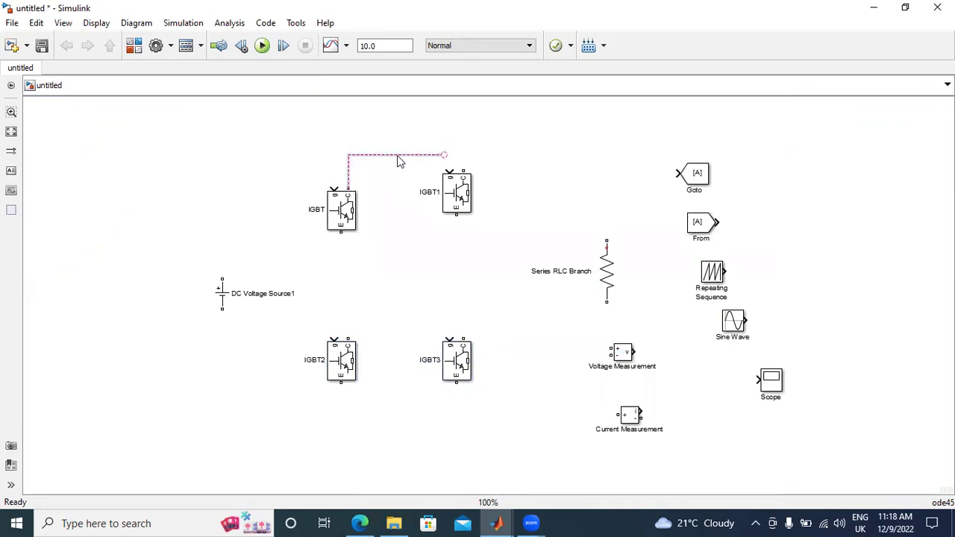
key("Delete")
- Wire the two upper IGBT collectors together above the blocks and connect each upper emitter to the collector of the IGBT below it
mouse_move(348, 187)
left_mouse_down()
mouse_move(437, 151)
mouse_move(464, 170)
mouse_move(466, 211)
left_mouse_up()
left_click_drag(409, 182, 408, 142)
mouse_move(341, 233)
left_mouse_down()
mouse_move(350, 304)
mouse_move(336, 367)
left_mouse_up()
mouse_move(463, 233)
left_mouse_down()
mouse_move(473, 331)
mouse_move(463, 340)
left_mouse_up()
left_click(463, 362)
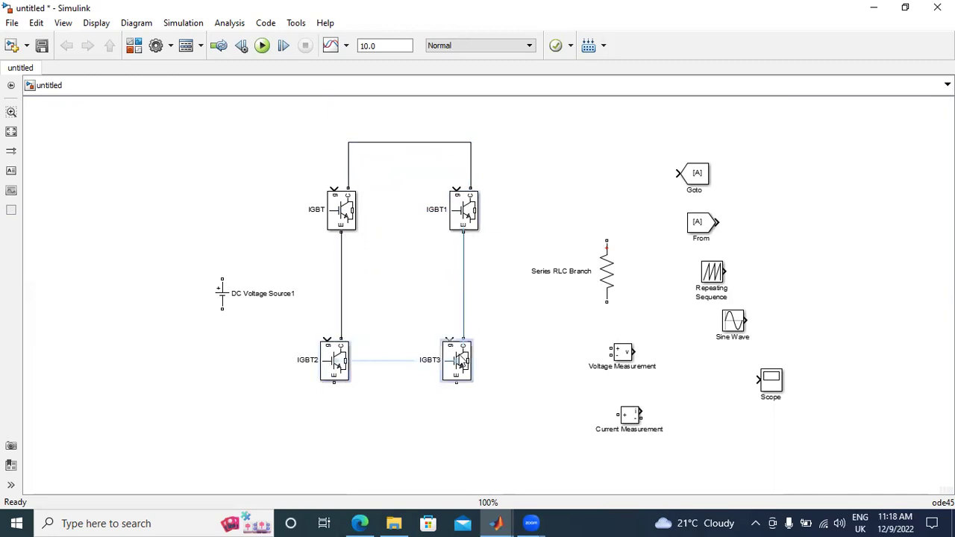
- Join the two lower IGBT emitters and wire DC Voltage Source1 between that line and the upper collector line
mouse_move(334, 383)
left_mouse_down()
mouse_move(457, 413)
mouse_move(456, 385)
left_mouse_up()
left_click_drag(222, 307, 341, 390)
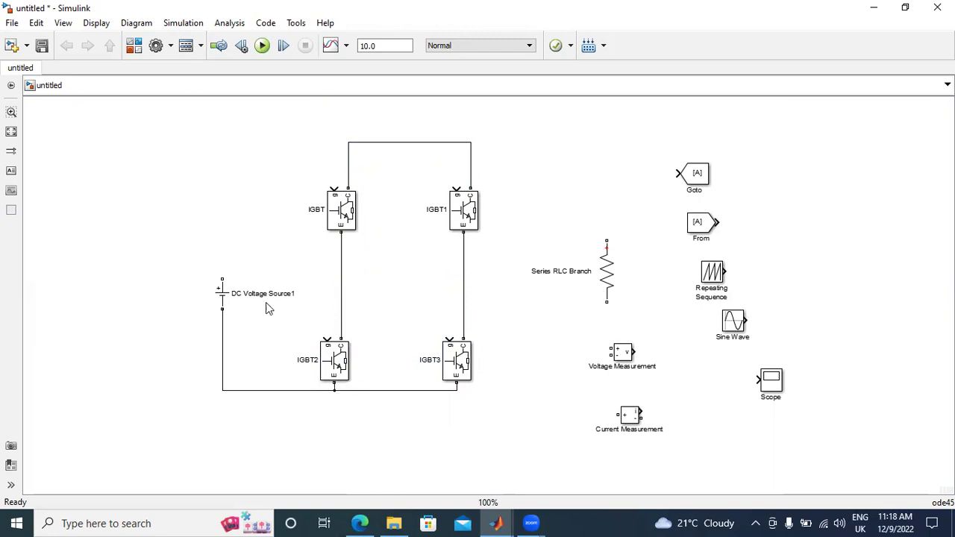
left_click_drag(223, 278, 353, 142)
- Connect Current Measurement in series with the resistor between the two bridge leg midpoints, and duplicate the Voltage Measurement block
left_click_drag(606, 272, 632, 292)
left_click_drag(621, 354, 747, 446)
mouse_move(633, 420)
left_mouse_down()
mouse_move(534, 286)
mouse_move(537, 256)
mouse_move(341, 251)
left_mouse_up()
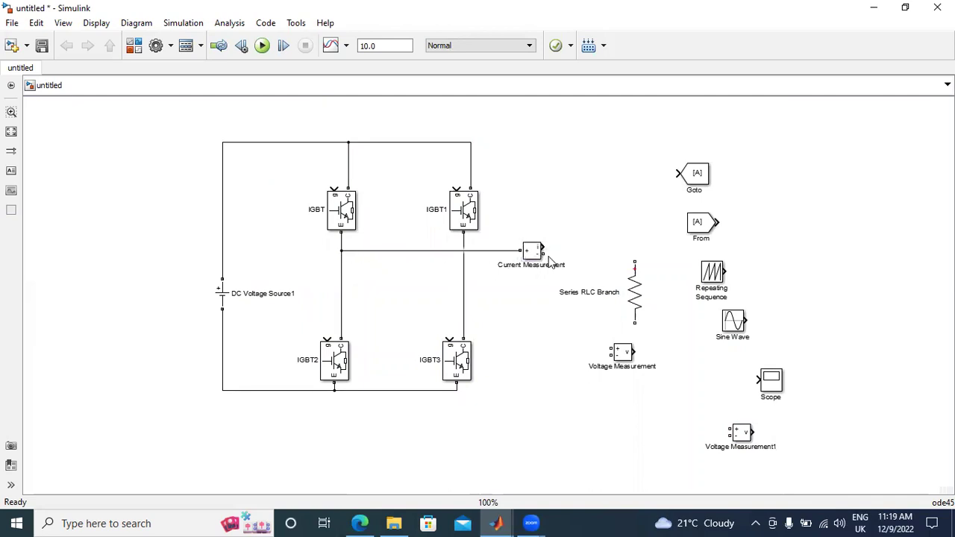
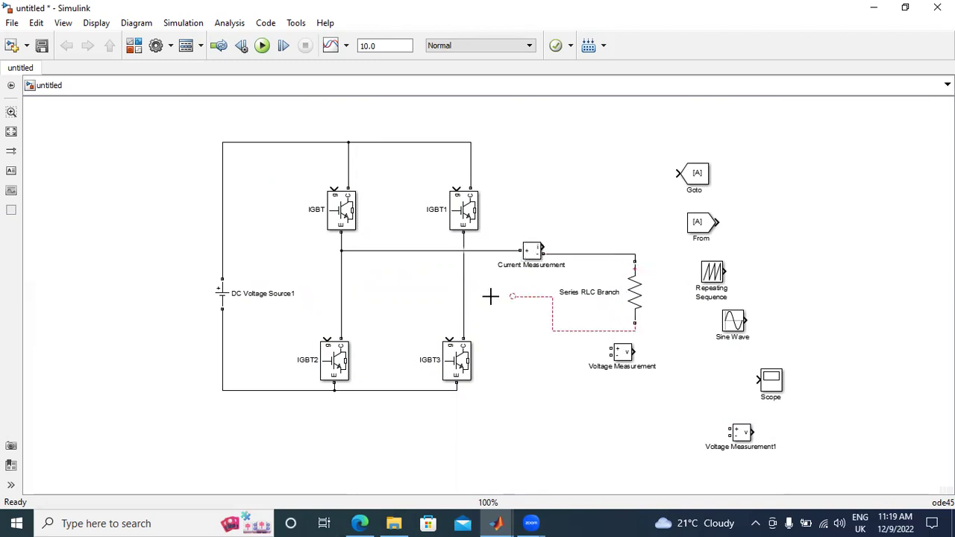
left_click_drag(532, 252, 533, 248)
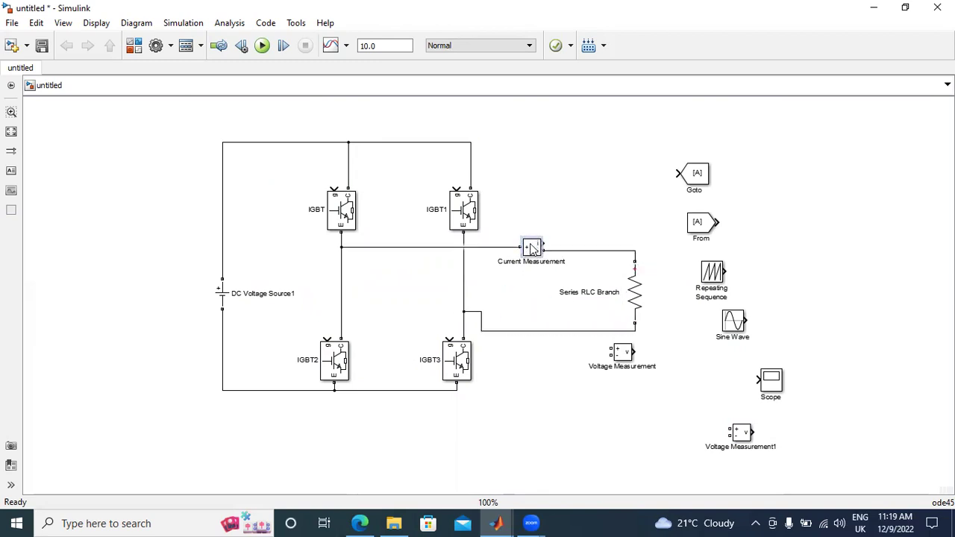
left_click_drag(636, 295, 589, 296)
- Move the Goto, From, Repeating Sequence, Sine Wave, Scope and Voltage Measurement1 blocks farther right, away from the circuit
left_click_drag(688, 175, 802, 163)
left_click_drag(705, 228, 834, 218)
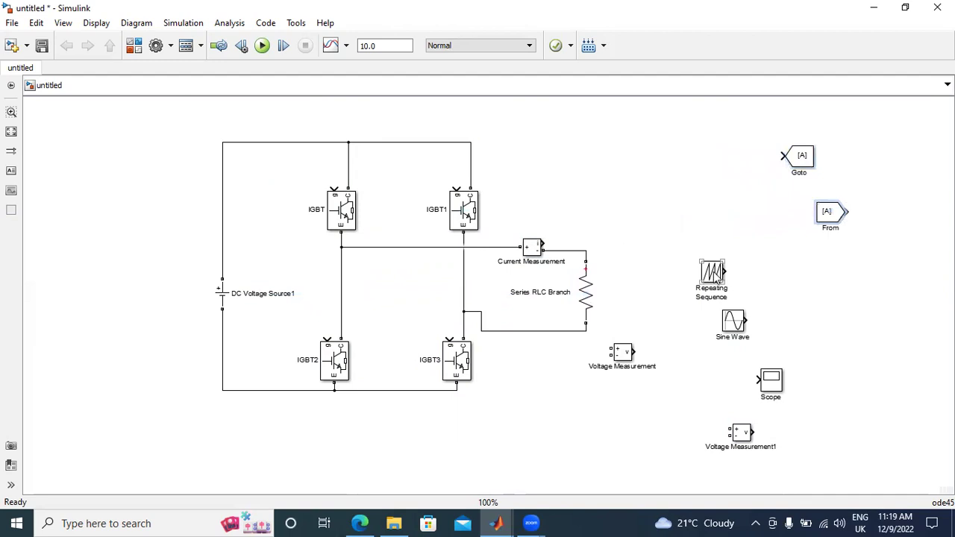
left_click_drag(714, 277, 847, 273)
left_click_drag(739, 328, 885, 342)
left_click_drag(767, 385, 879, 382)
left_click_drag(743, 433, 827, 433)
- Place the Voltage Measurement block beside the resistor and connect its two inputs across the resistor's terminals
left_click(623, 356)
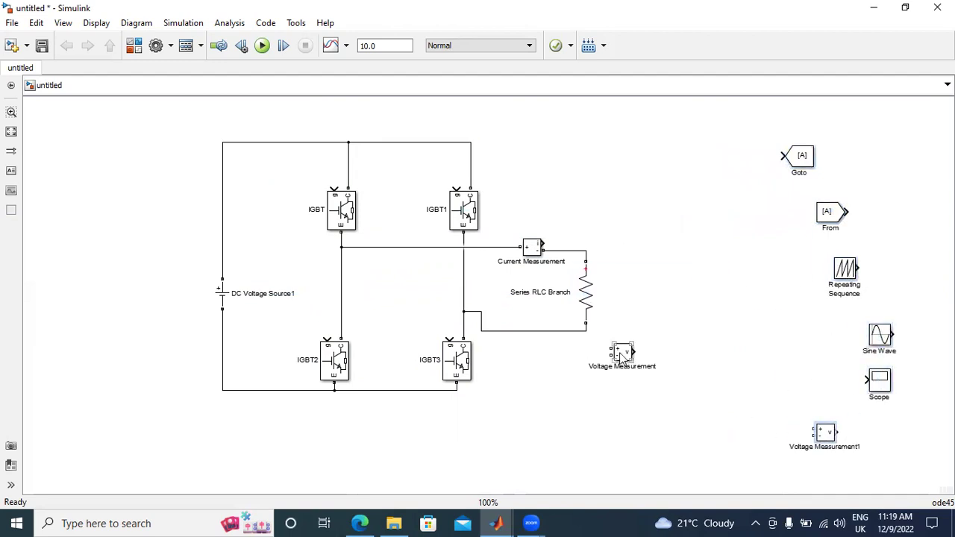
left_click_drag(621, 359, 585, 253)
left_click_drag(639, 298, 586, 329)
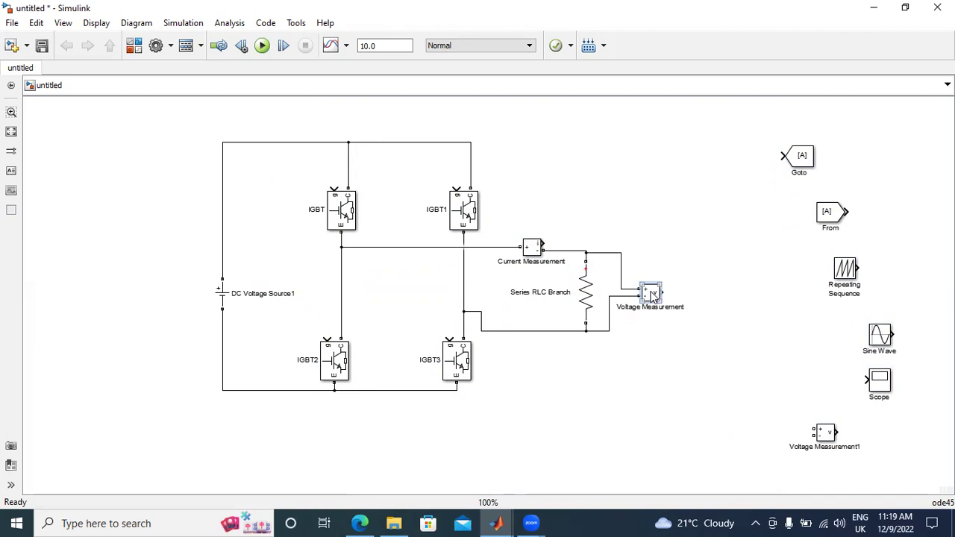
left_click_drag(646, 296, 618, 284)
left_click(606, 276)
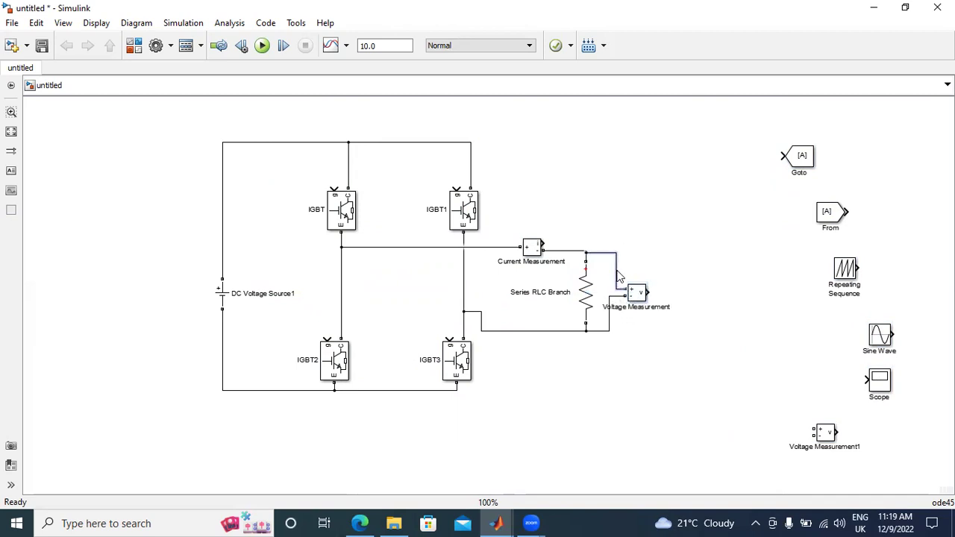
left_click(690, 265)
- Place Voltage Measurement1 beside DC Voltage Source1, connect its inputs across the source and tidy the wires
left_click(804, 164)
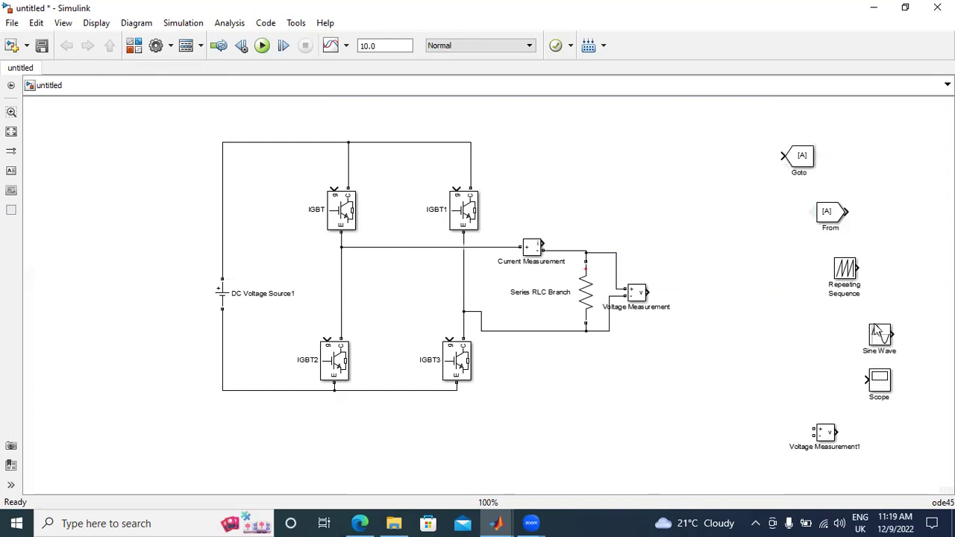
left_click_drag(824, 435, 223, 240)
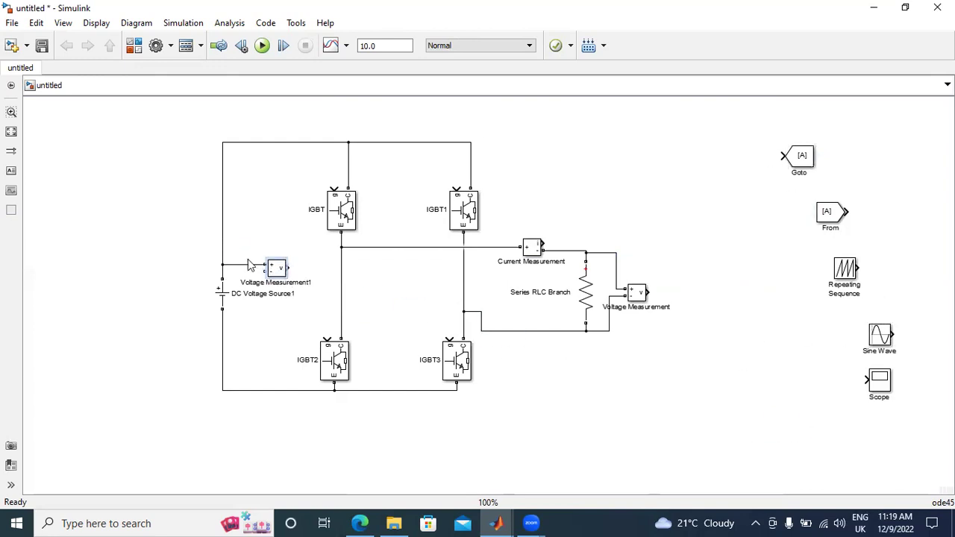
mouse_move(265, 272)
left_mouse_down()
mouse_move(221, 320)
mouse_move(252, 314)
left_mouse_up()
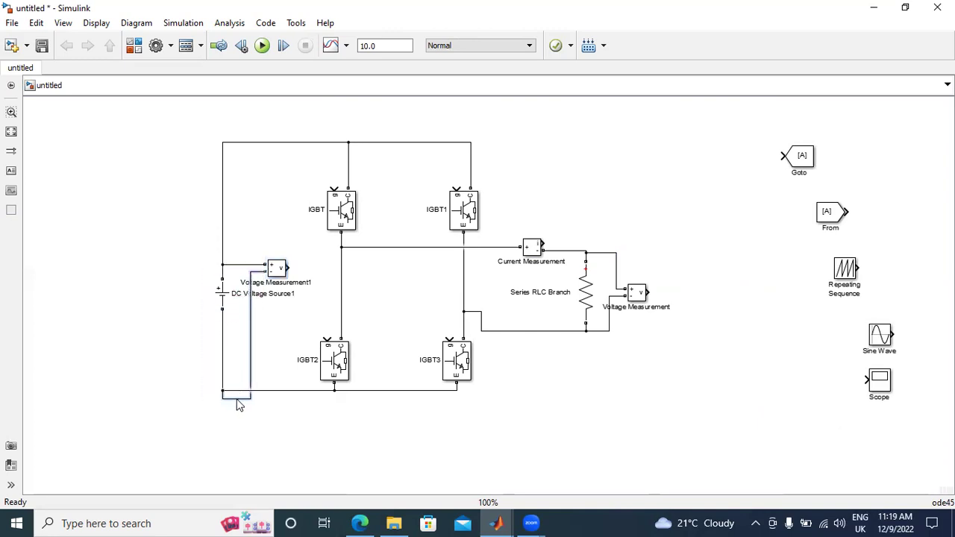
mouse_move(239, 403)
left_mouse_down()
mouse_move(224, 354)
mouse_move(262, 337)
mouse_move(210, 334)
mouse_move(266, 320)
mouse_move(241, 323)
mouse_move(251, 333)
left_mouse_up()
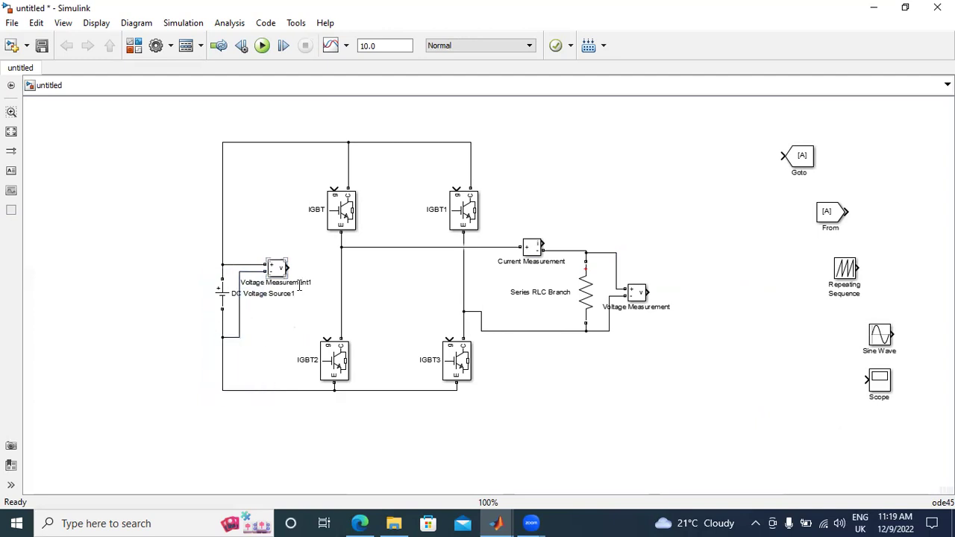
left_click_drag(272, 268, 271, 292)
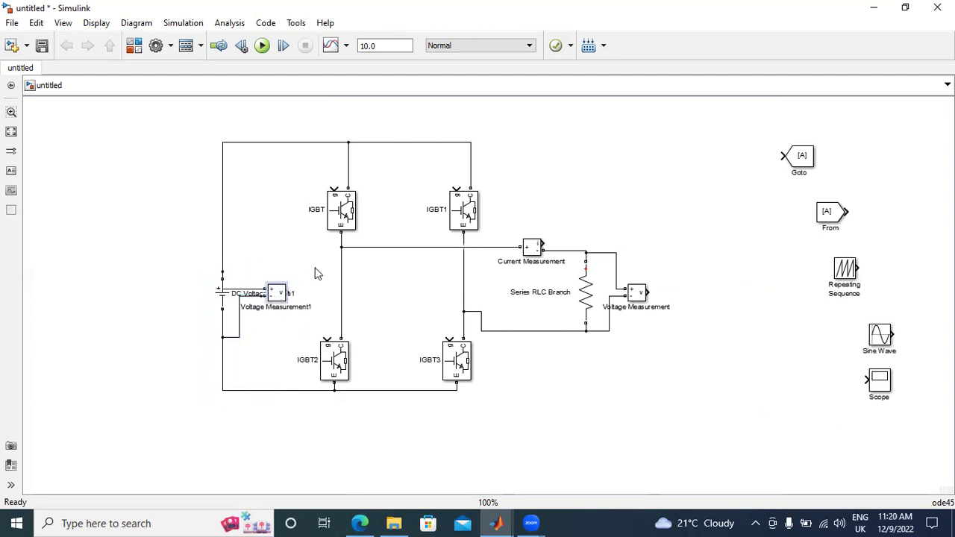
left_click(244, 291)
left_click_drag(269, 289, 222, 259)
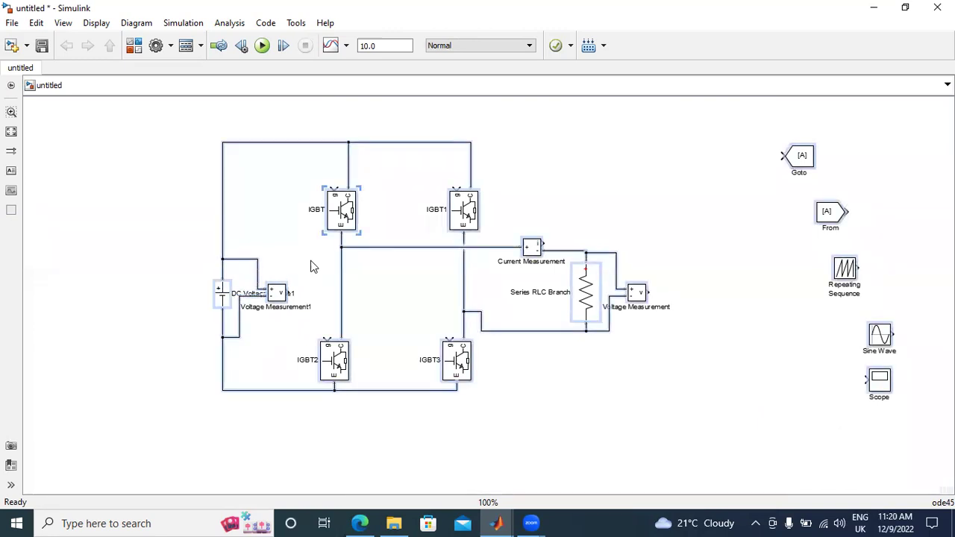
- Hide the block names of all blocks in the model
left_click(345, 217)
right_click(345, 217)
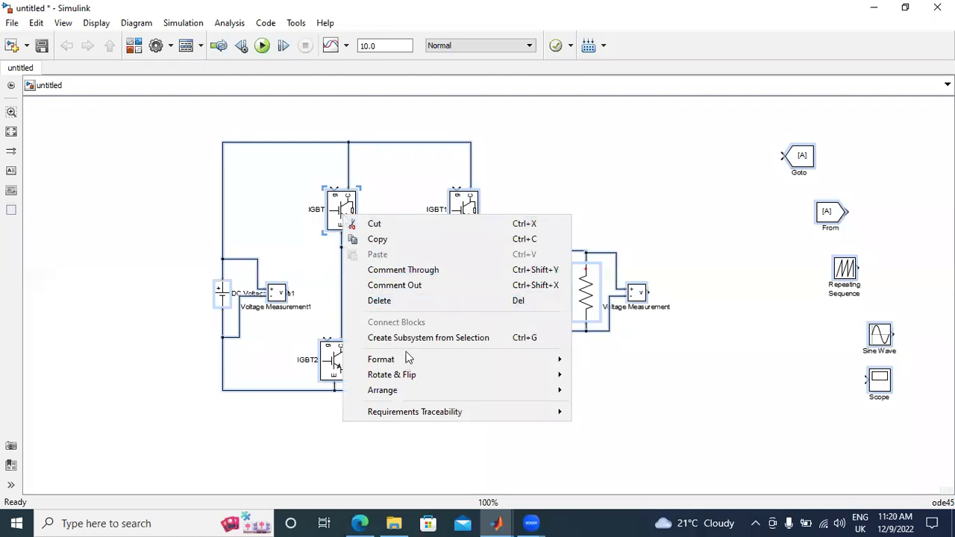
mouse_move(409, 362)
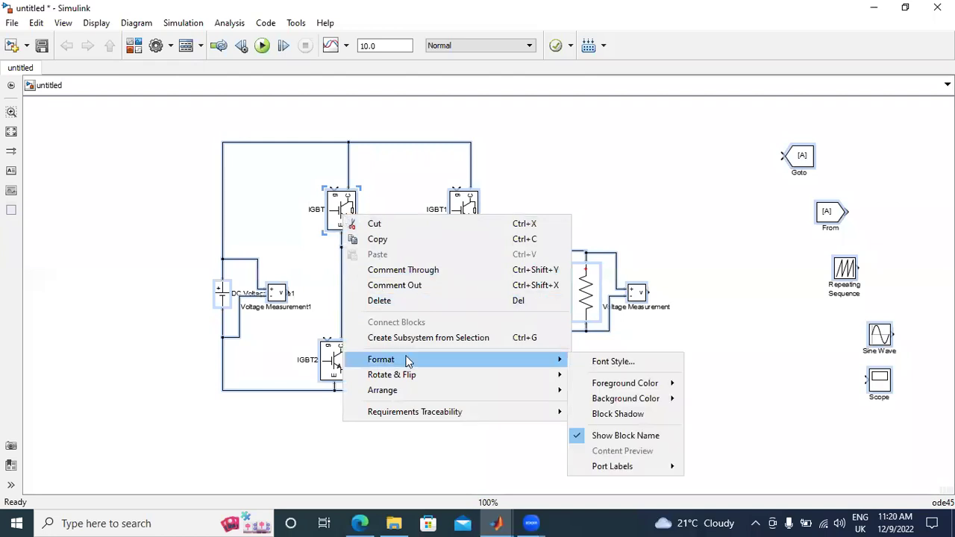
left_click(606, 436)
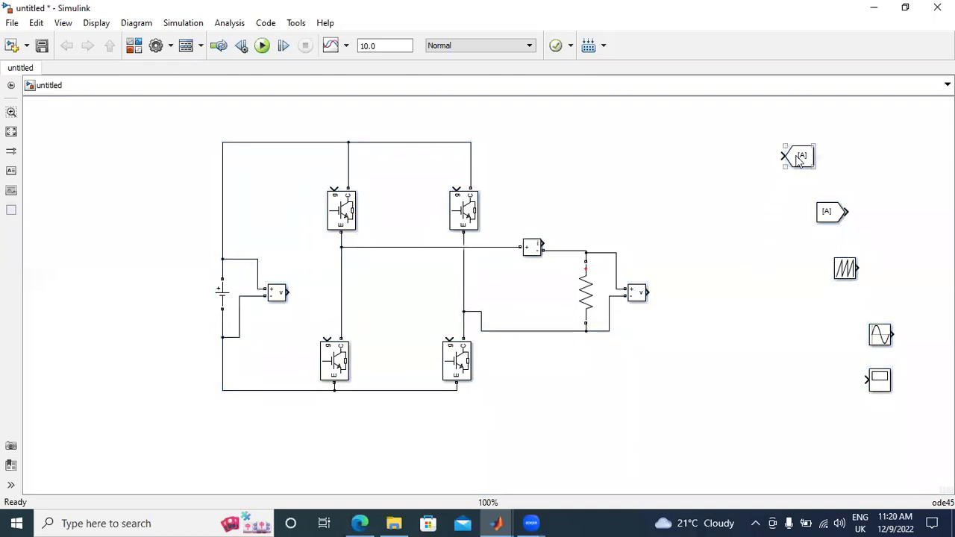
- Attach the Goto block to the DC source voltage measurement, and copies of it to the load current and load voltage measurements
left_click_drag(793, 154, 299, 295)
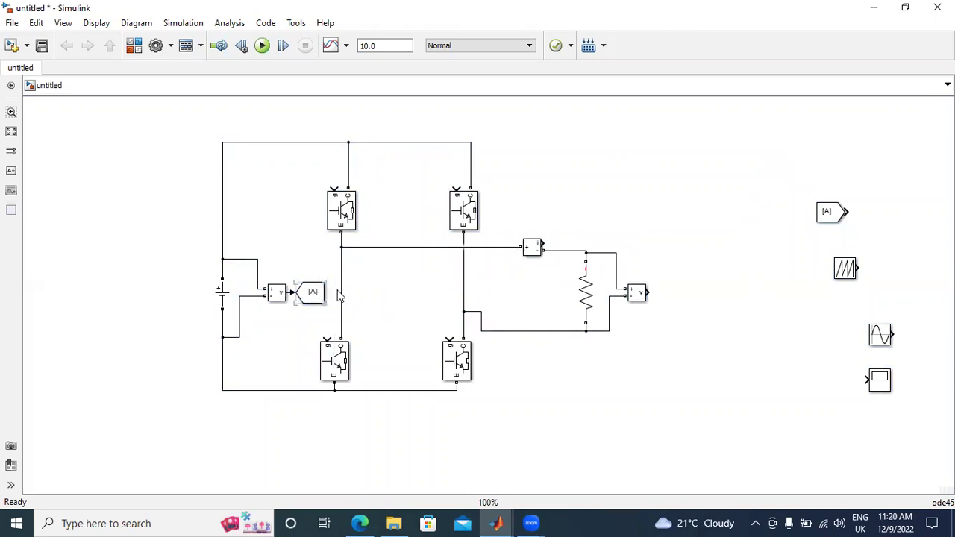
left_click_drag(315, 293, 689, 292)
left_click(660, 294)
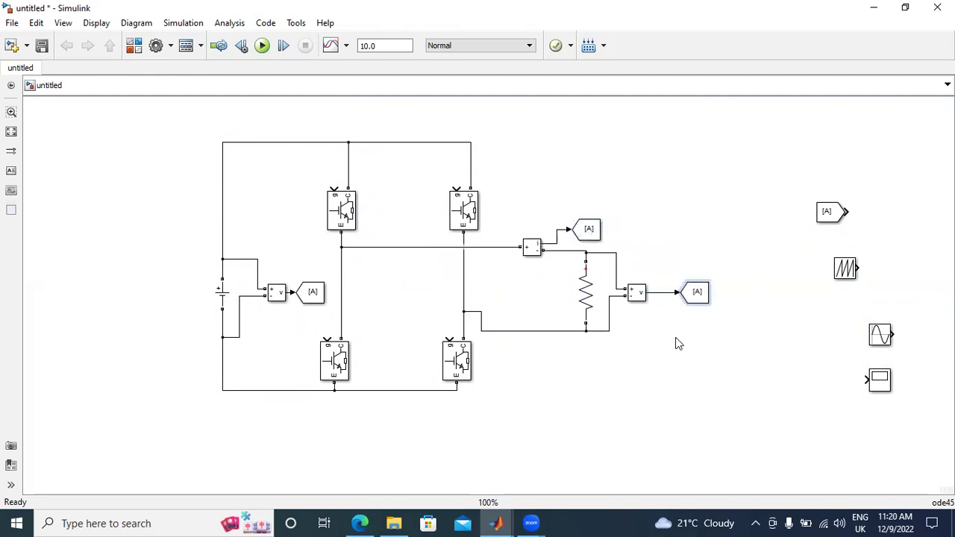
left_click(676, 342)
- Move the Sine Wave and Repeating Sequence blocks to the other side of the bridge circuit, shifting the whole circuit to make room
left_click_drag(879, 334, 65, 201)
left_click(603, 361)
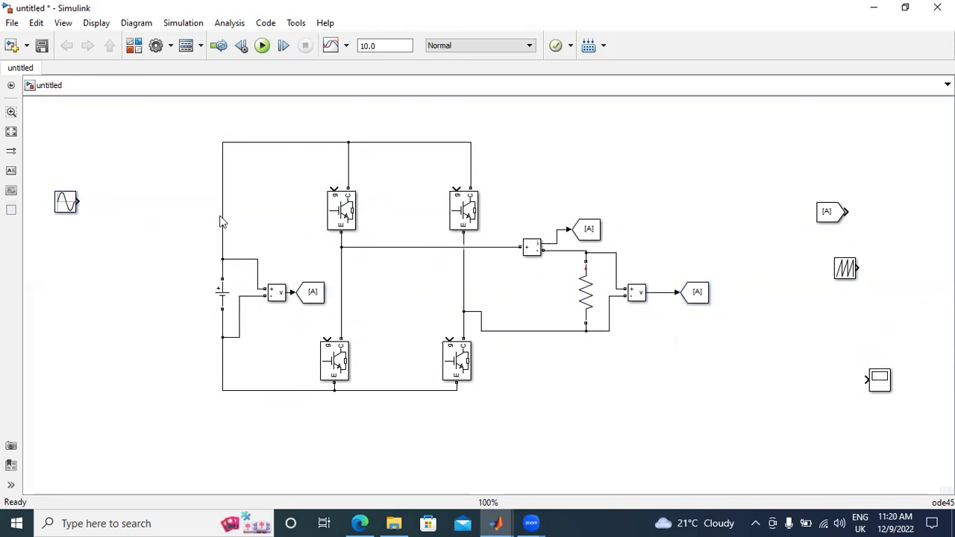
left_click_drag(171, 127, 684, 411)
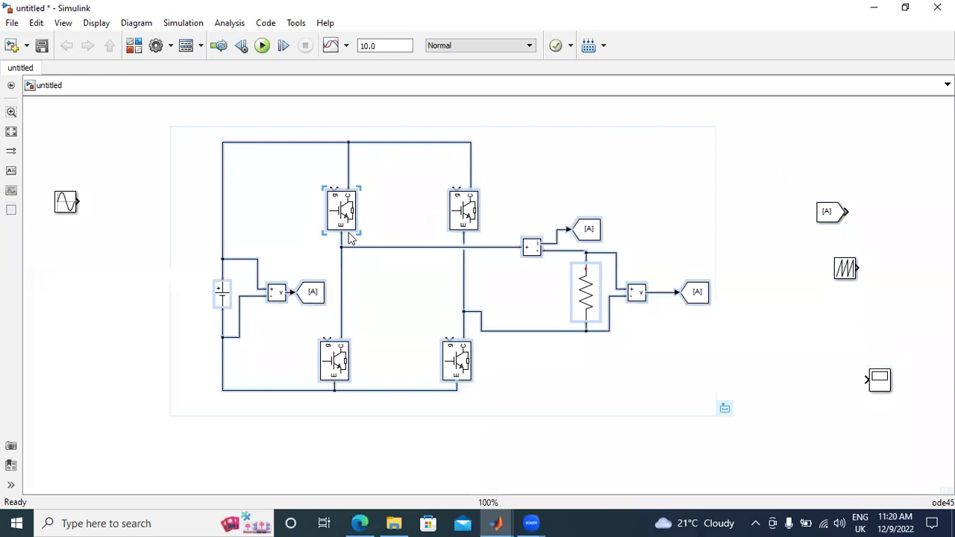
left_click_drag(358, 230, 434, 231)
left_click(831, 308)
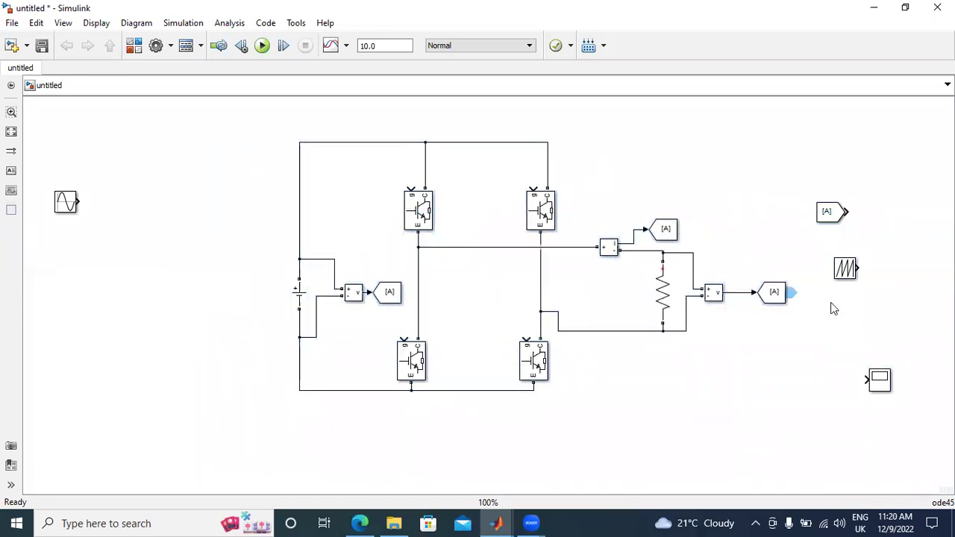
left_click(843, 273)
left_click_drag(843, 272, 84, 270)
- Add a Relational Operator and a Logical Operator from the Logic and Bit Operations library to the model
left_click(134, 45)
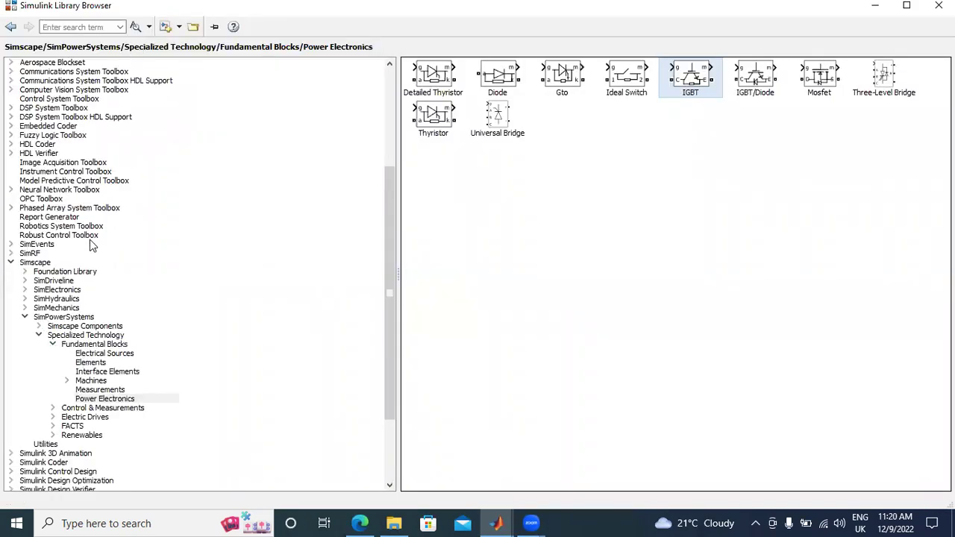
scroll(90, 246, "up", 6)
left_click(66, 118)
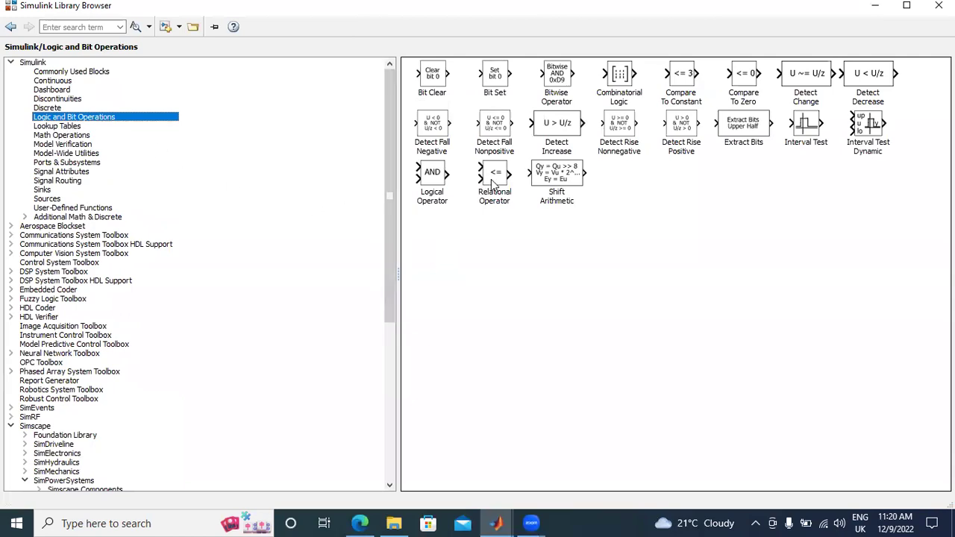
left_click(492, 184)
right_click(492, 184)
left_click(497, 187)
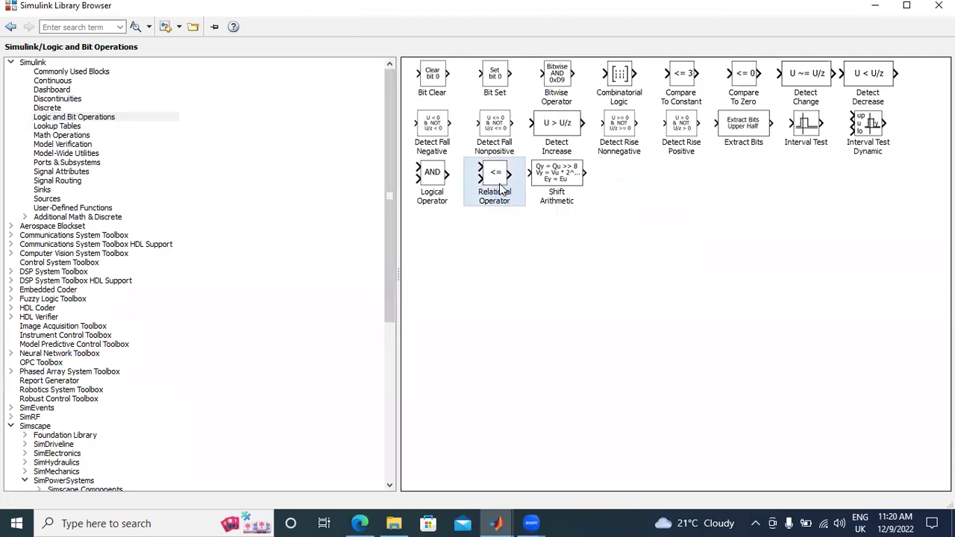
right_click(435, 179)
left_click(440, 187)
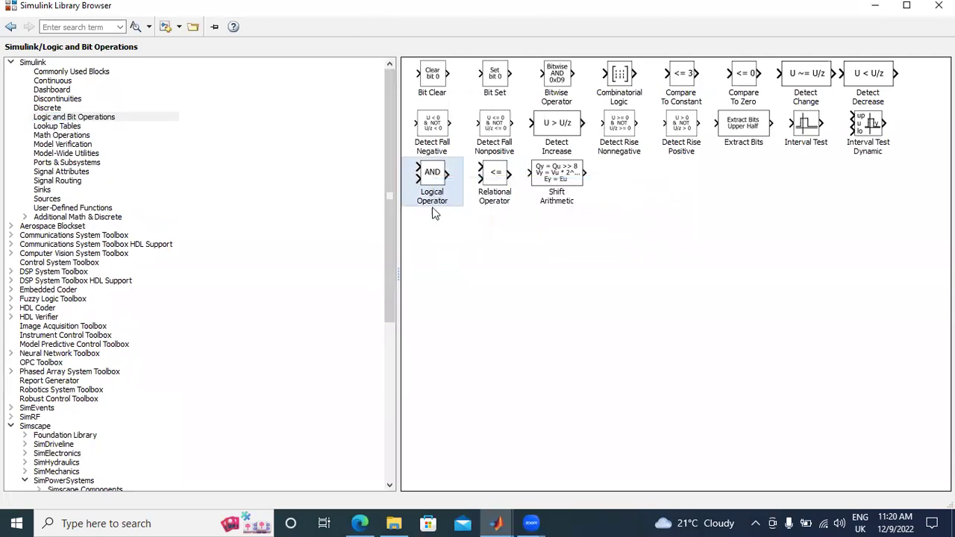
left_click(877, 6)
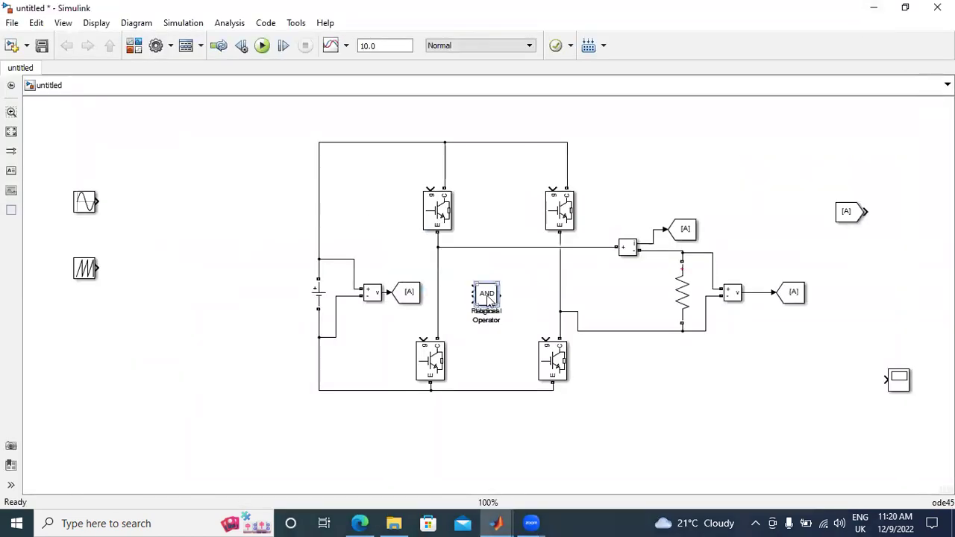
- Place both operators beside the source blocks and connect the Sine Wave and Repeating Sequence to the Relational Operator's first and second inputs
left_click_drag(488, 298, 177, 277)
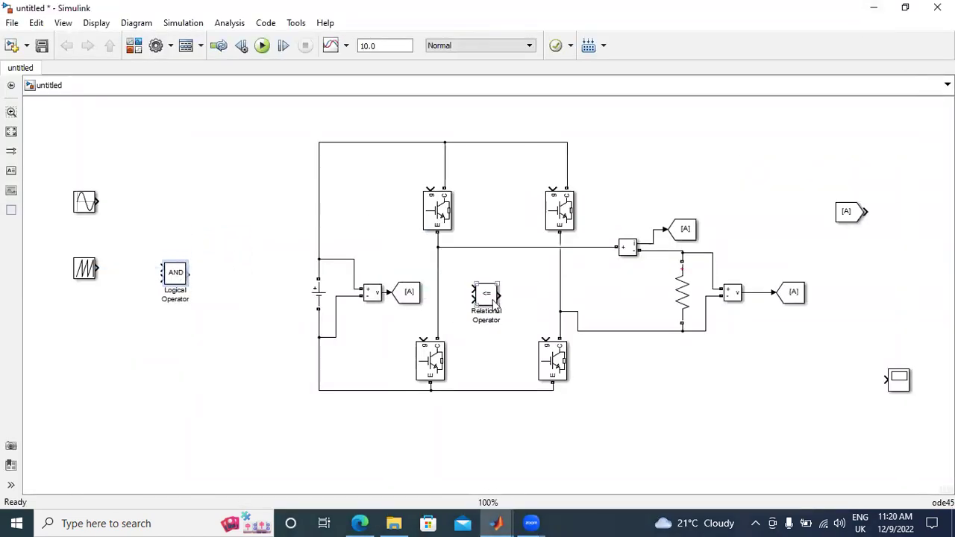
left_click_drag(493, 302, 175, 217)
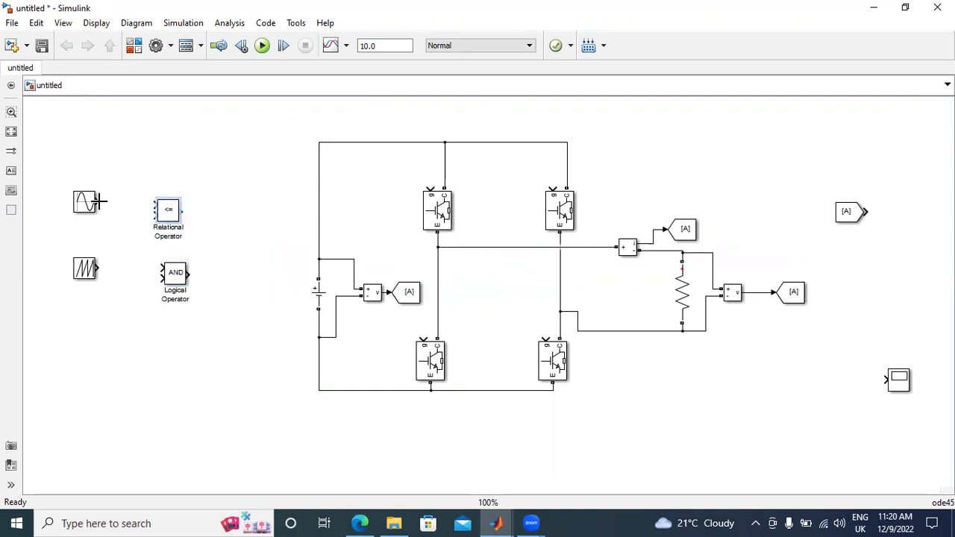
left_click_drag(97, 202, 154, 203)
mouse_move(97, 267)
left_mouse_down()
mouse_move(155, 215)
mouse_move(147, 230)
left_mouse_up()
- Set the Logical Operator to NOT and shift the block slightly away from the Relational Operator
left_click(176, 276)
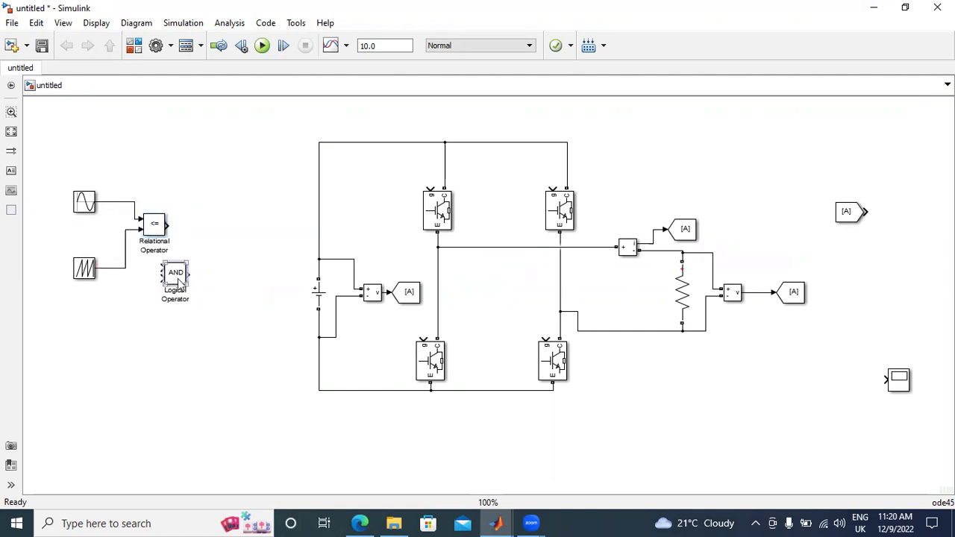
double_click(177, 282)
left_click(302, 279)
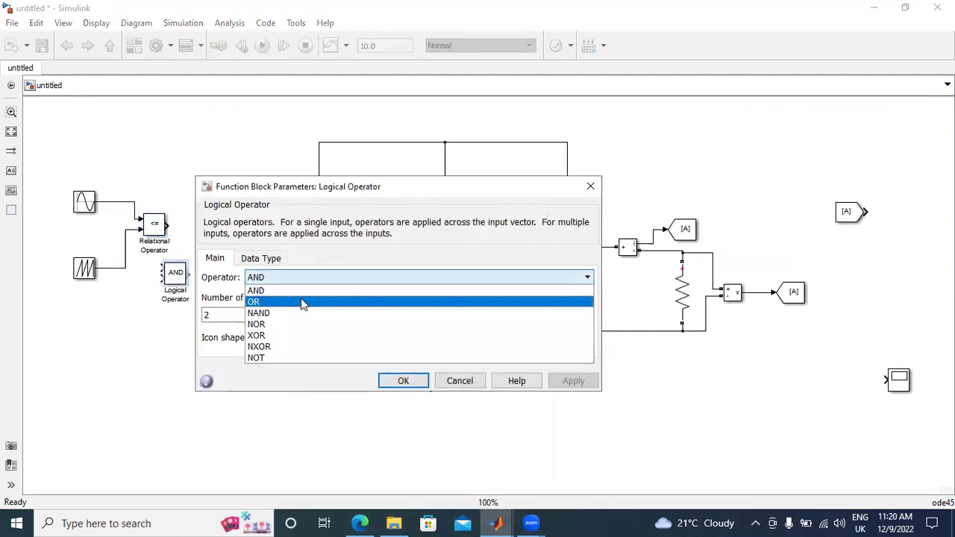
left_click(291, 357)
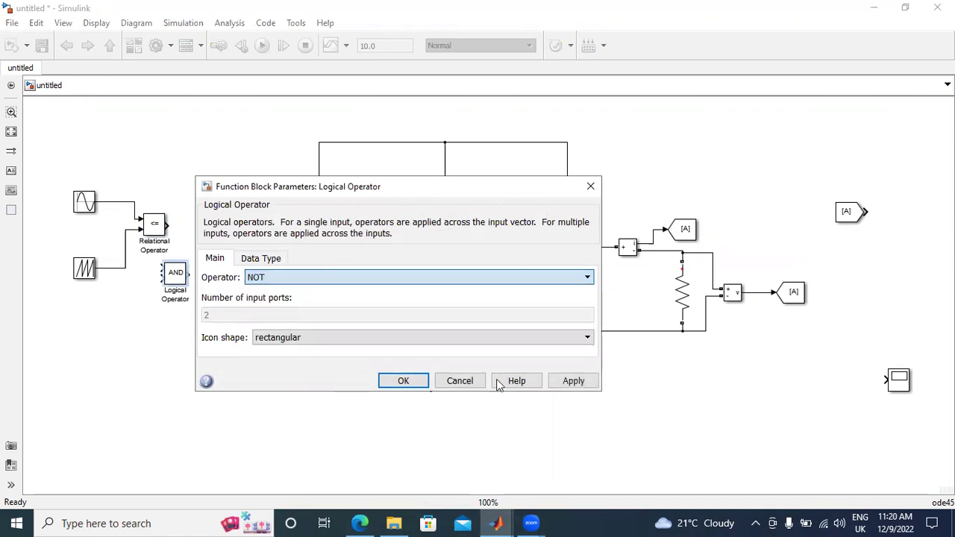
left_click(572, 382)
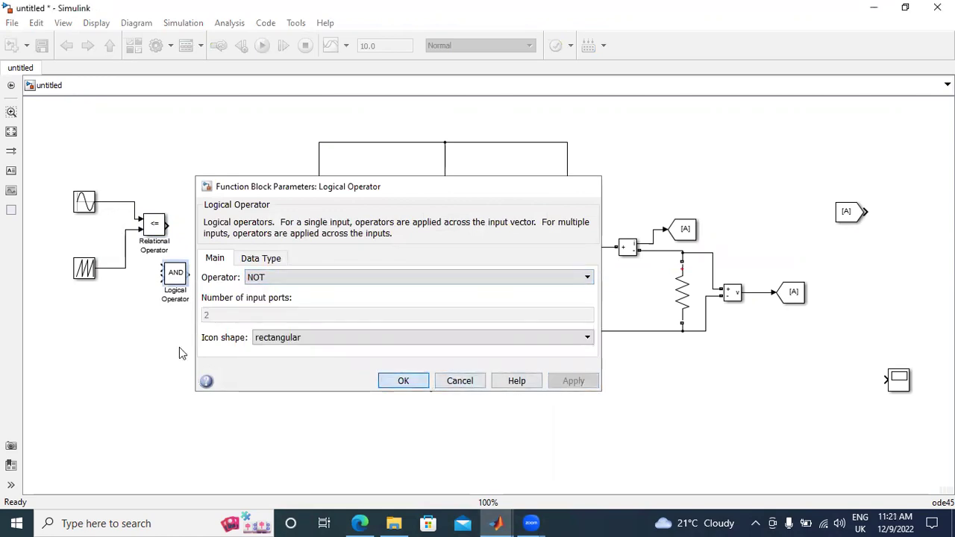
key("Return")
left_click_drag(178, 277, 206, 278)
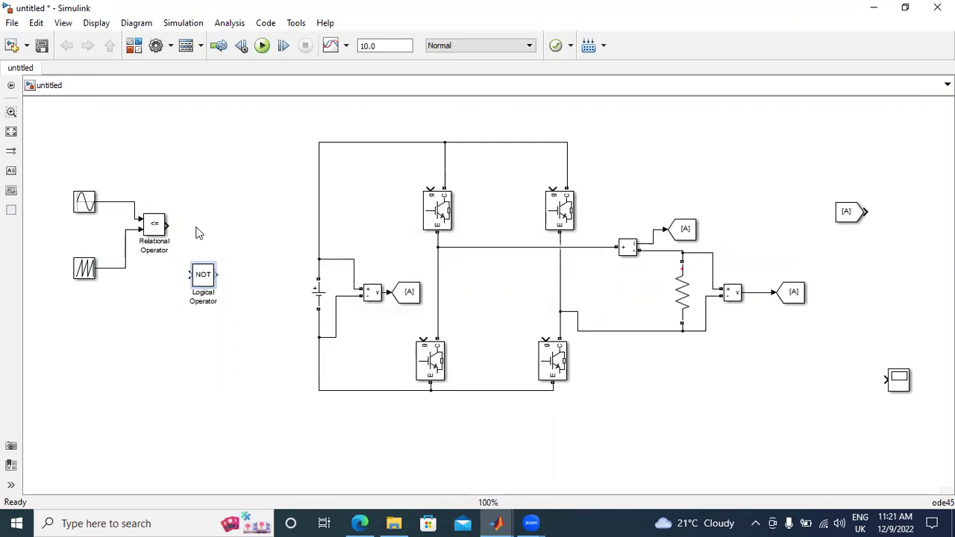
- Attach a copy of the Goto block to the Relational Operator's output and branch that signal into the NOT block's input
left_click(187, 250)
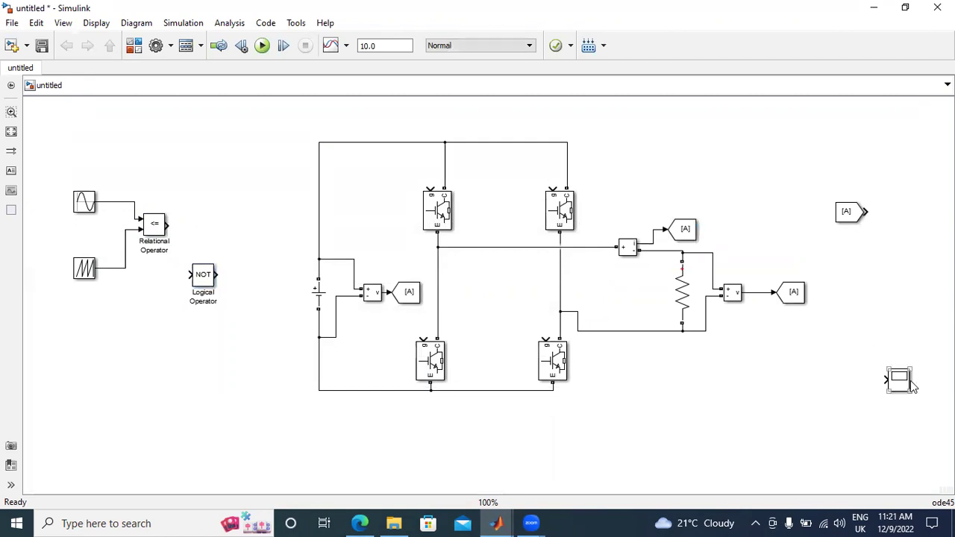
left_click(685, 232)
left_click_drag(687, 237, 253, 233)
left_click(198, 225)
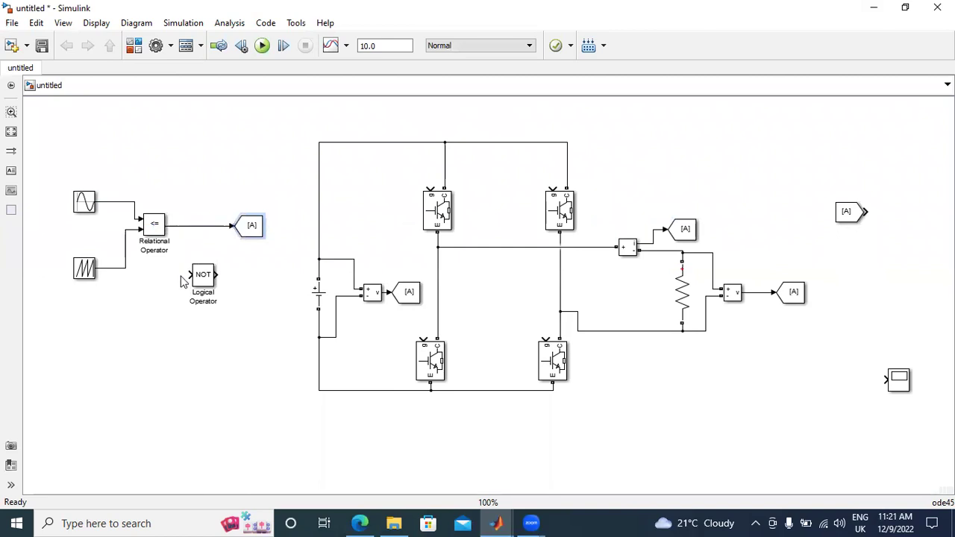
left_click_drag(185, 275, 180, 226)
- Attach another copy of the Goto block to the NOT block's output
left_click(899, 391)
left_click(252, 226)
left_click_drag(253, 233, 271, 281)
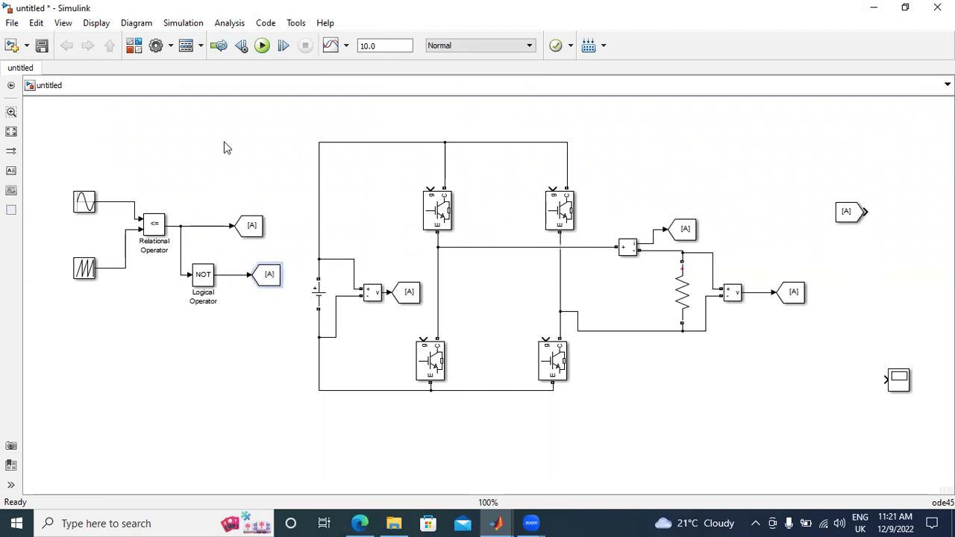
left_click(256, 232)
- Set the Sine Wave block's amplitude to ma and its frequency to 2*pi*50 rad/sec
double_click(83, 201)
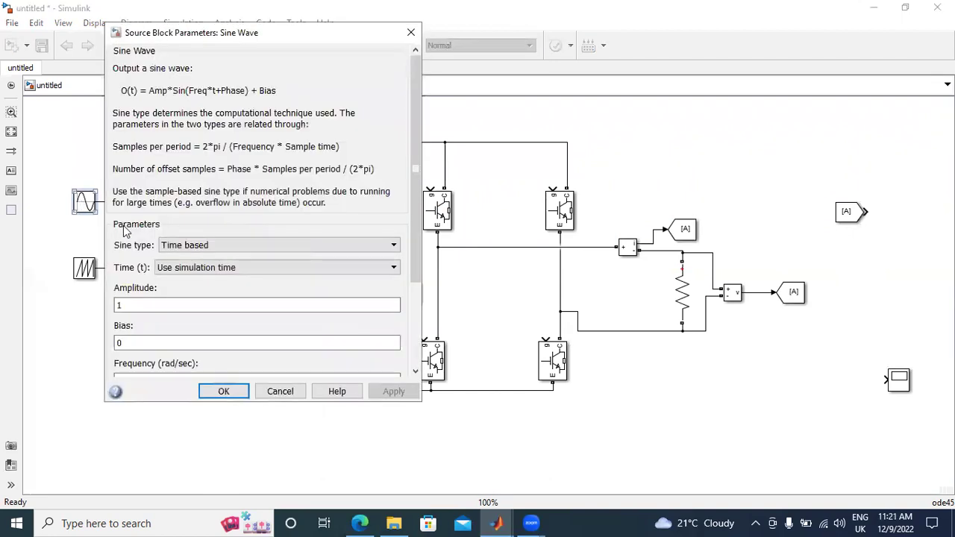
scroll(292, 299, "down", 3)
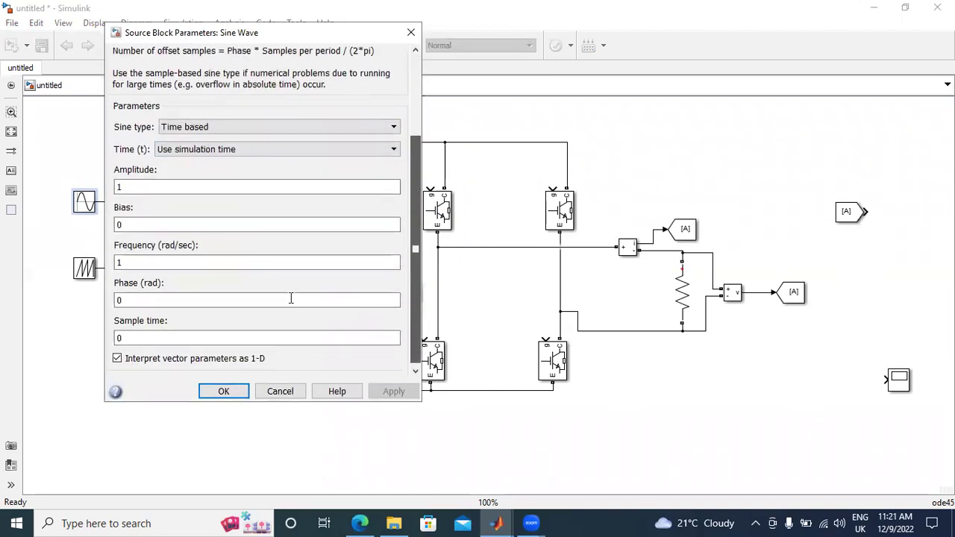
double_click(198, 186)
type("ma")
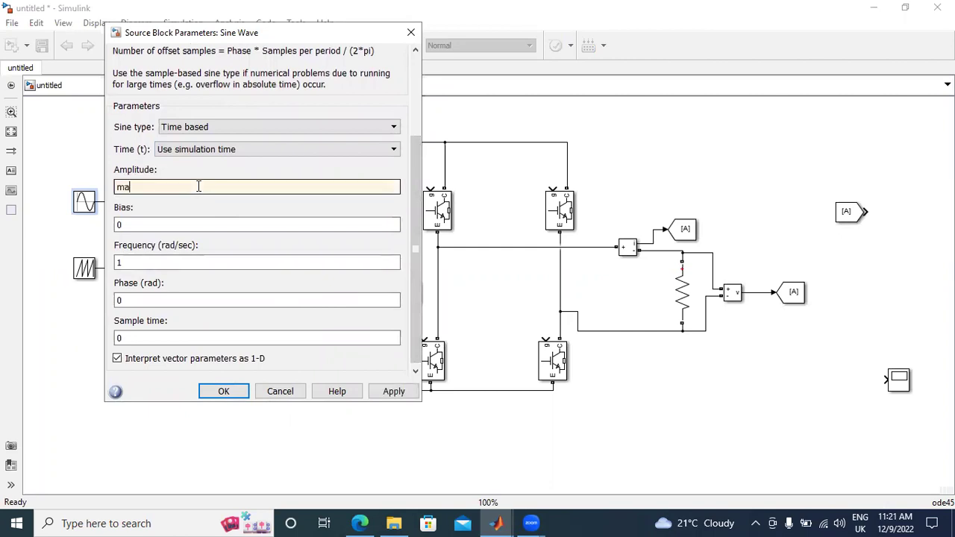
left_click(190, 258)
double_click(185, 263)
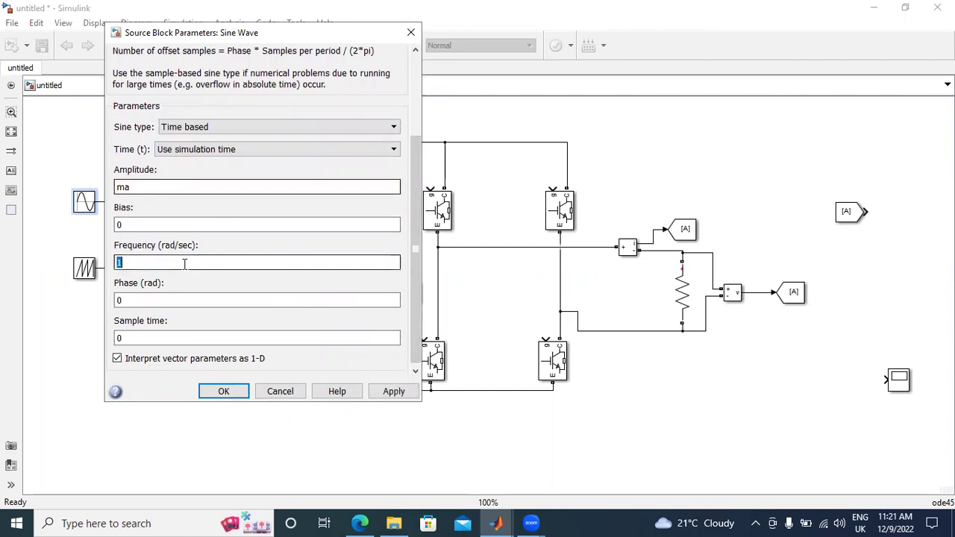
type("2*pi*50")
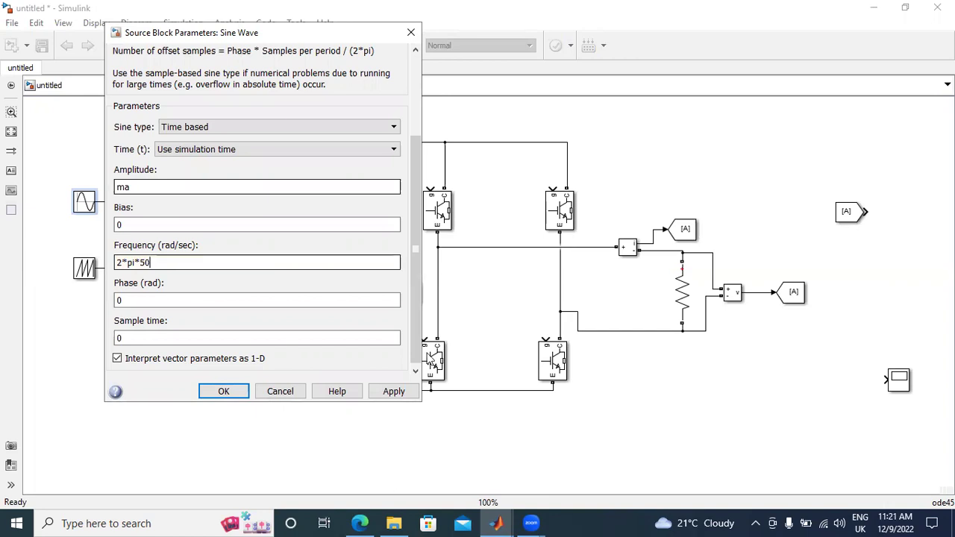
- Check the bipolar PWM figure's operating values in UNIT-II.pdf, return to the model and apply the Sine Wave parameters
key("alt+Tab")
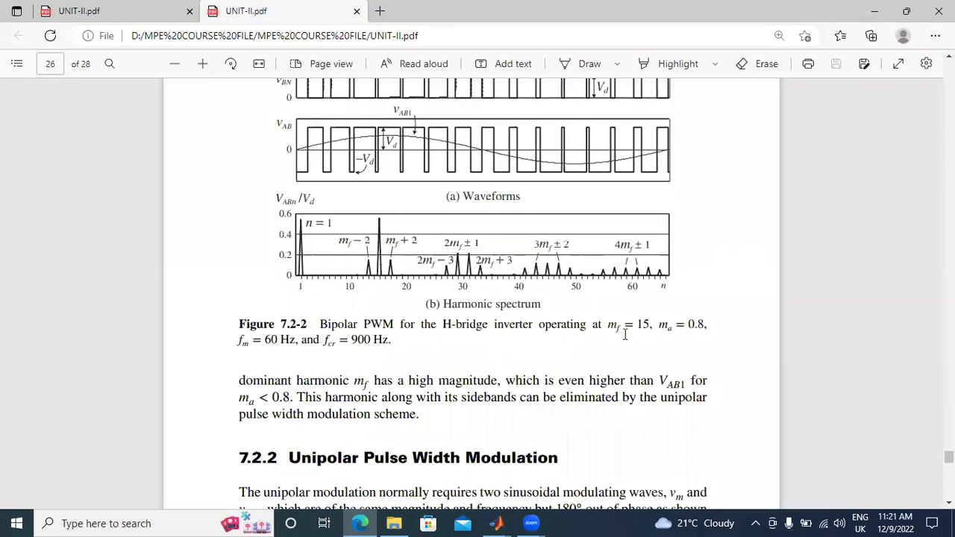
left_click(496, 523)
left_click(483, 471)
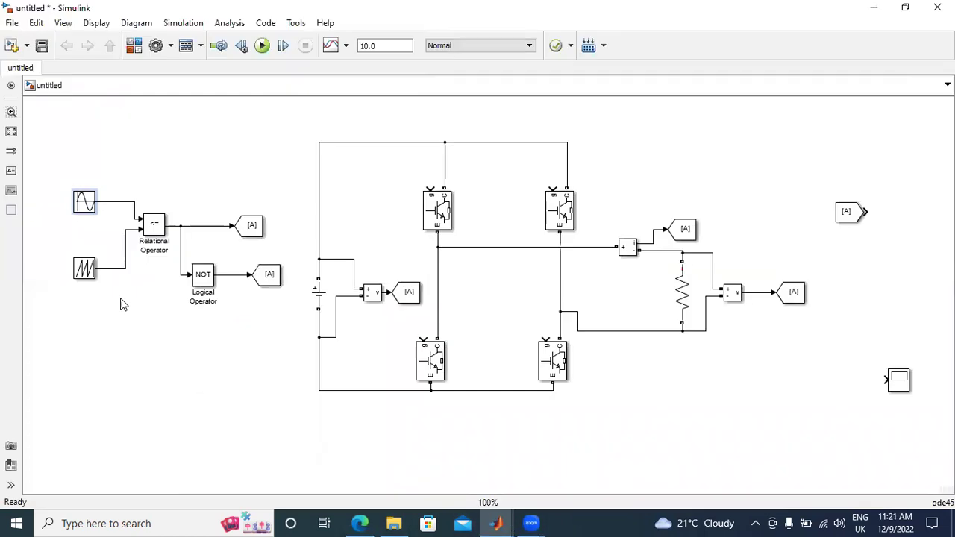
double_click(84, 203)
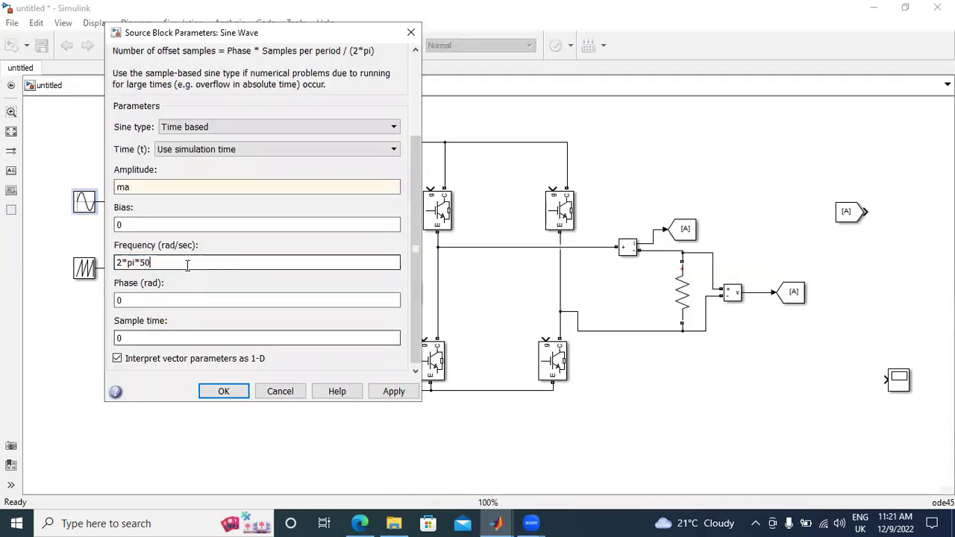
scroll(228, 363, "down", 1)
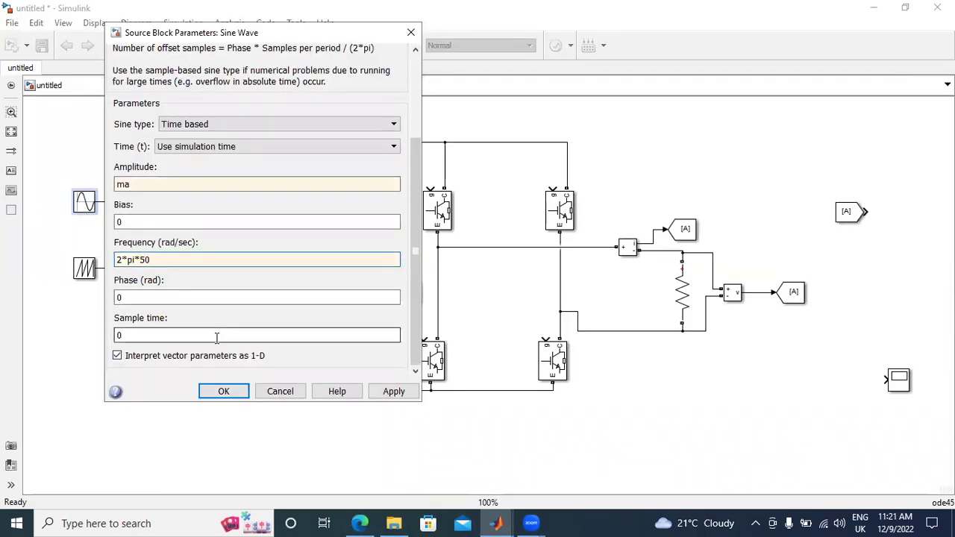
left_click(391, 396)
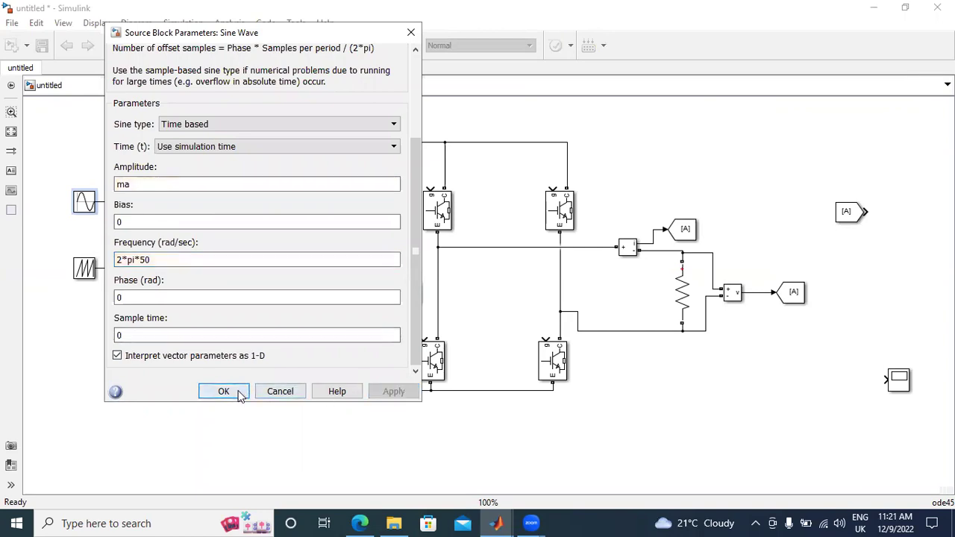
left_click(237, 392)
- Set the Repeating Sequence block's time values to [0 1/(2*fcr) 1/fcr]
left_click(84, 272)
double_click(85, 272)
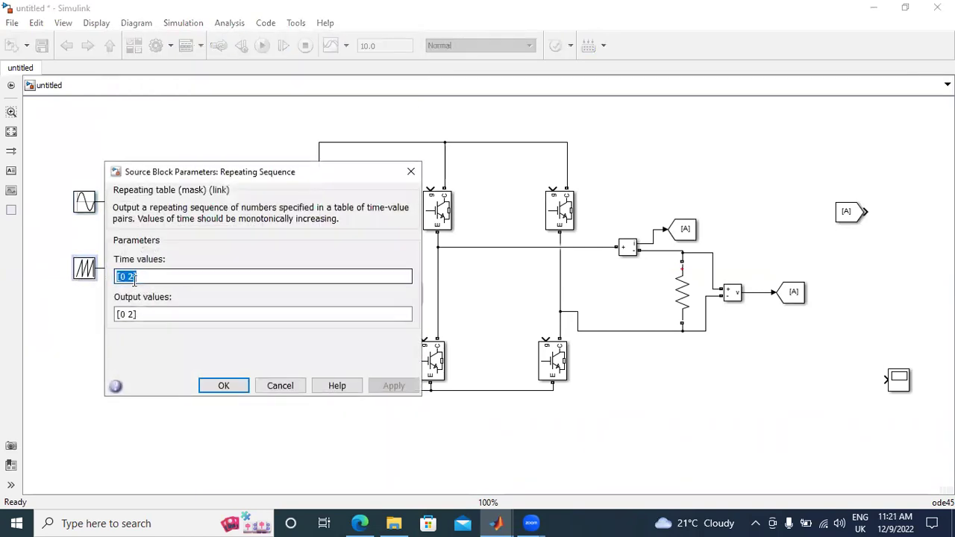
left_click(135, 277)
key("BackSpace")
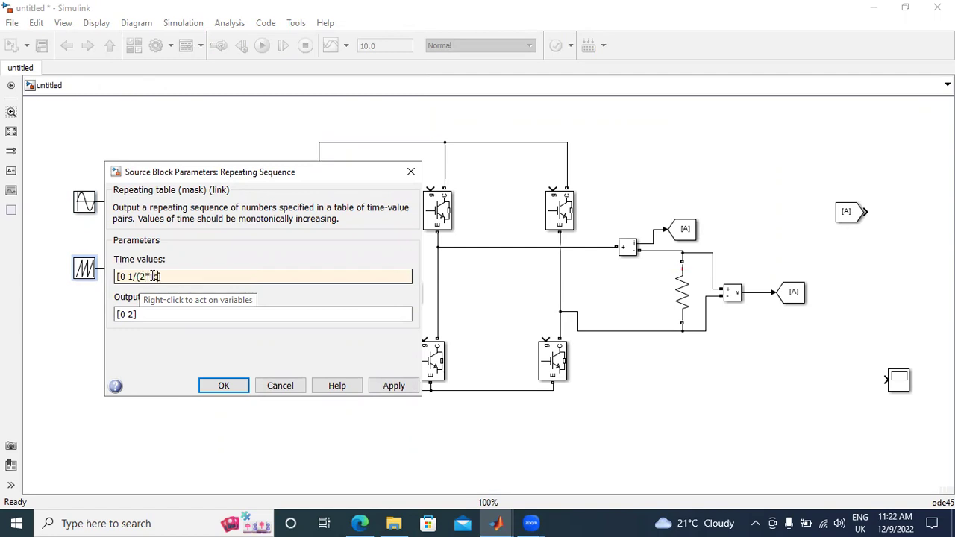
type("r) 1/fcr")
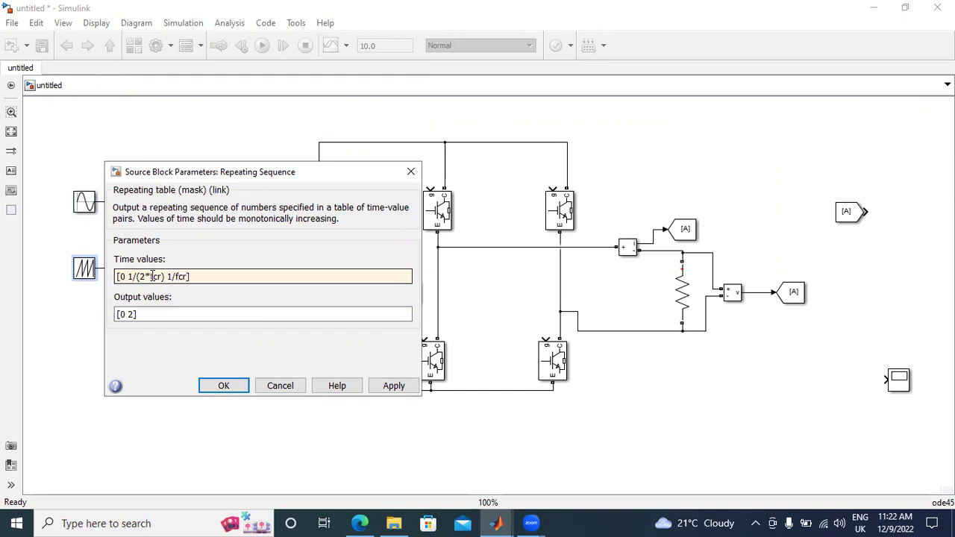
- Set the Repeating Sequence block's output values to [1 -1 1] and apply the parameters
triple_click(129, 314)
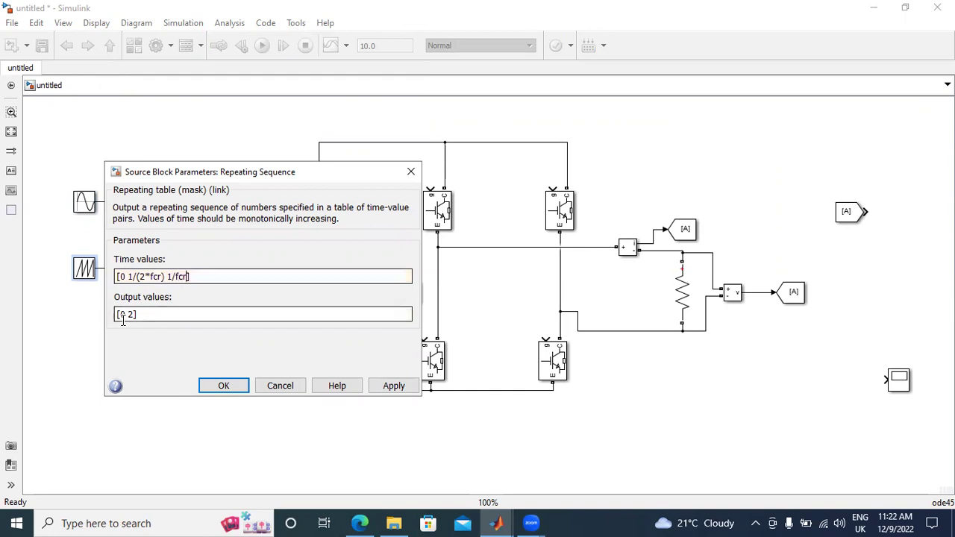
left_click(129, 315)
key("BackSpace")
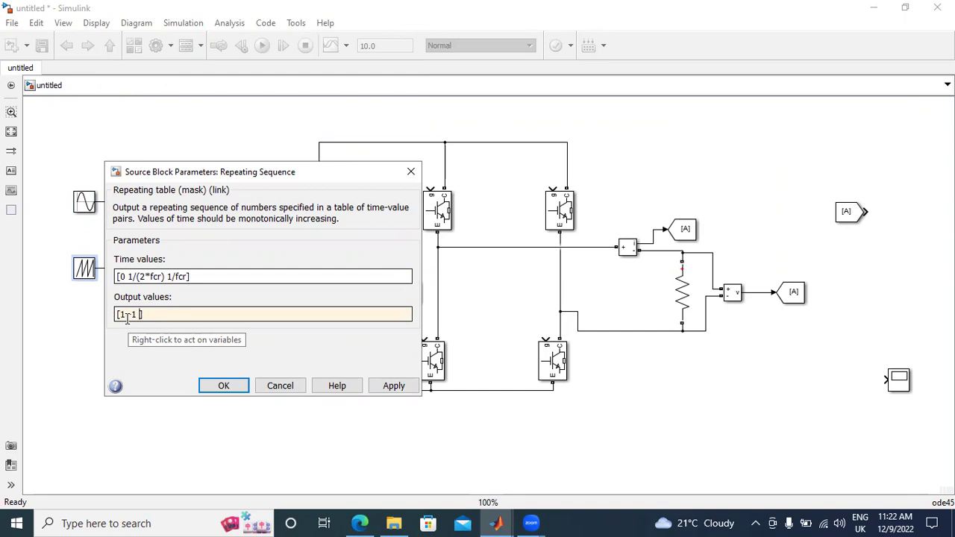
left_click(401, 392)
left_click(222, 385)
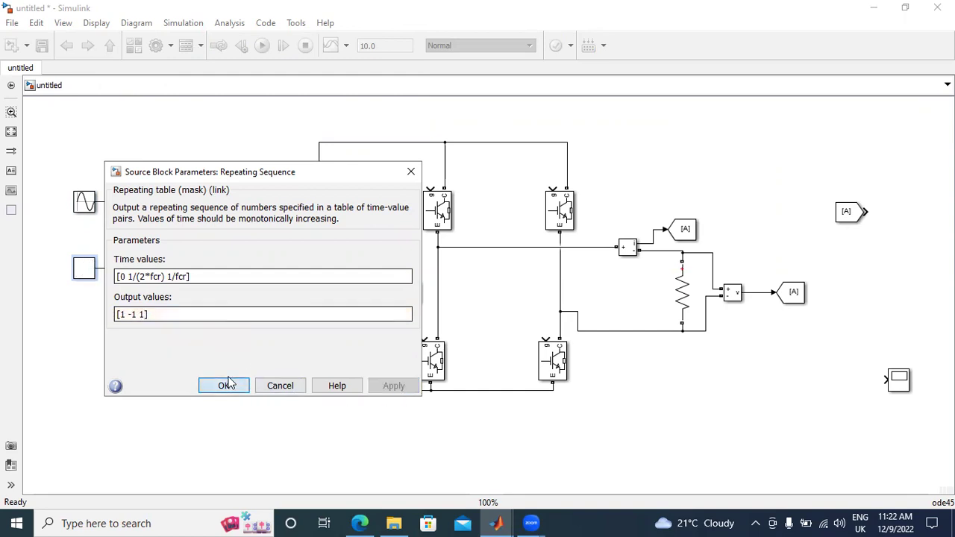
- Set the tag of the Goto block on the Relational Operator's output to S1
left_click(252, 232)
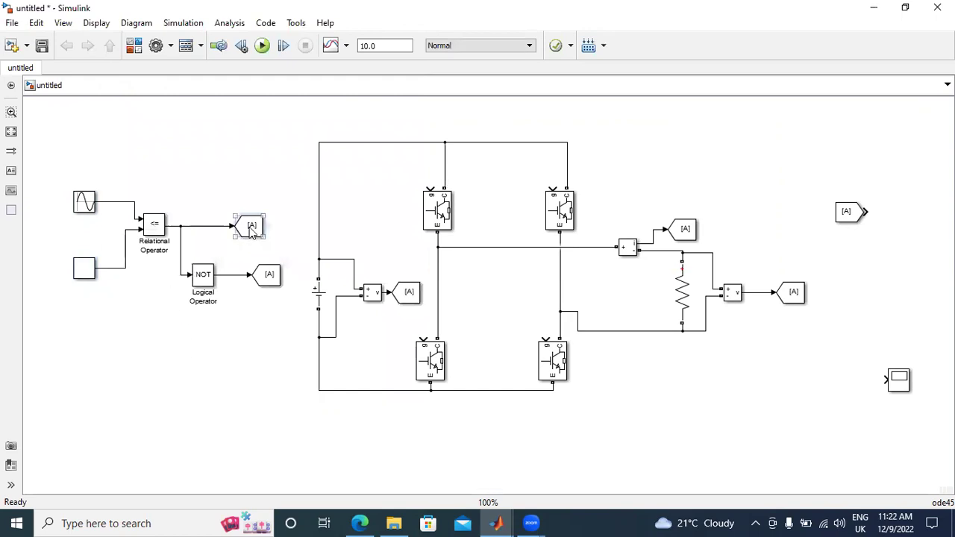
double_click(252, 231)
left_click(256, 232)
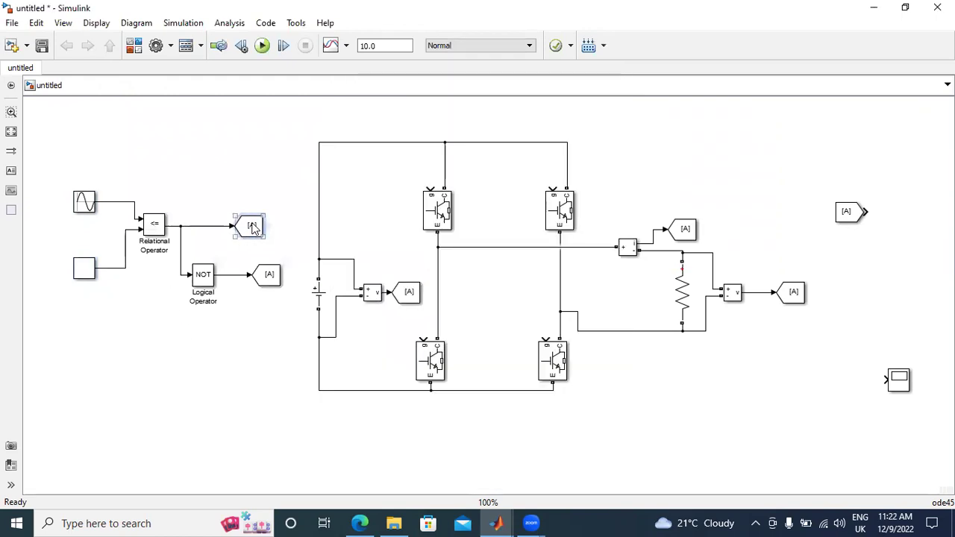
double_click(261, 233)
key("BackSpace")
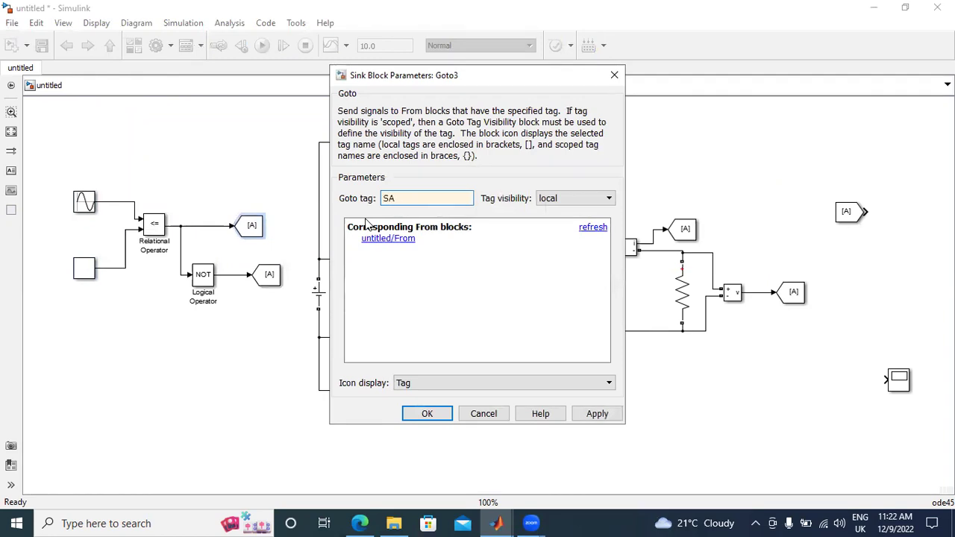
type("S1")
left_click(597, 413)
left_click(427, 414)
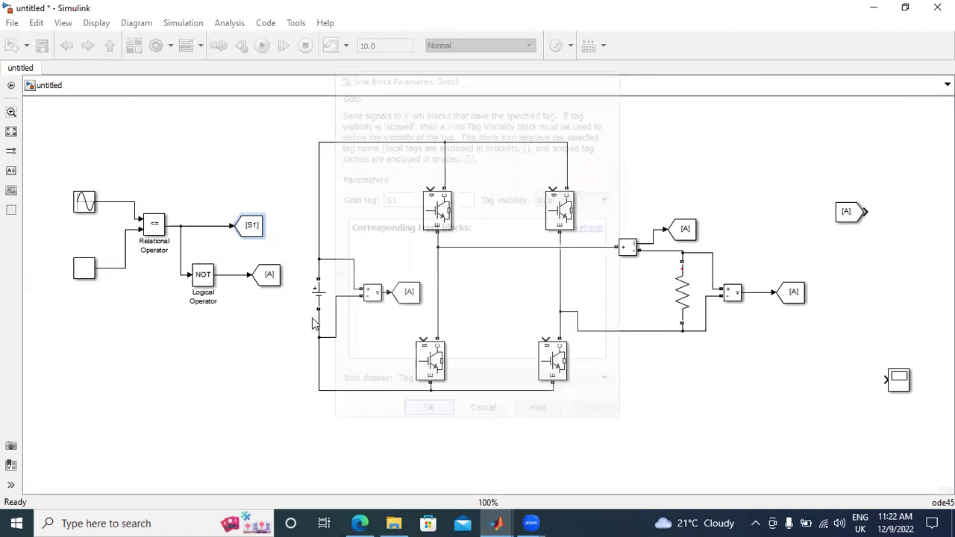
- Set the tag of the Goto block on the NOT operator's output to S2
double_click(270, 276)
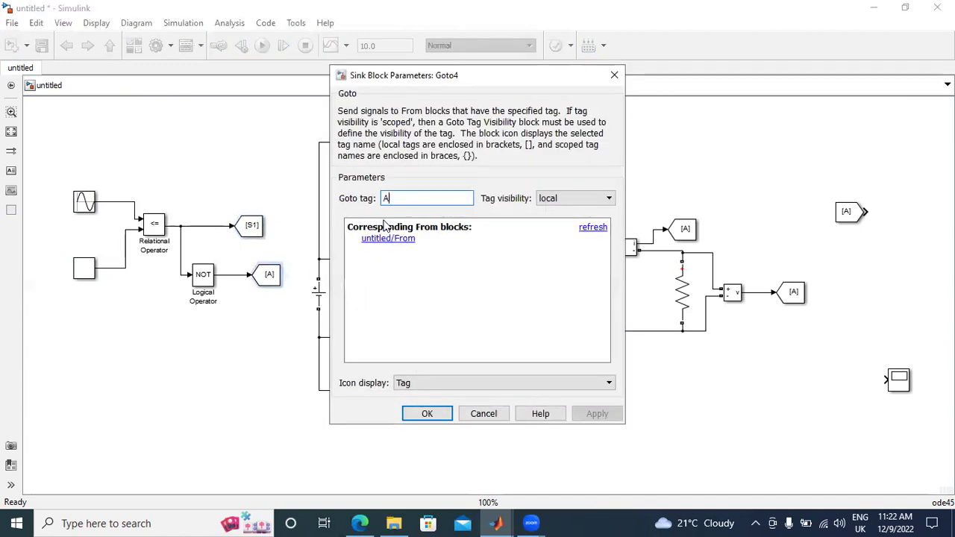
key("BackSpace")
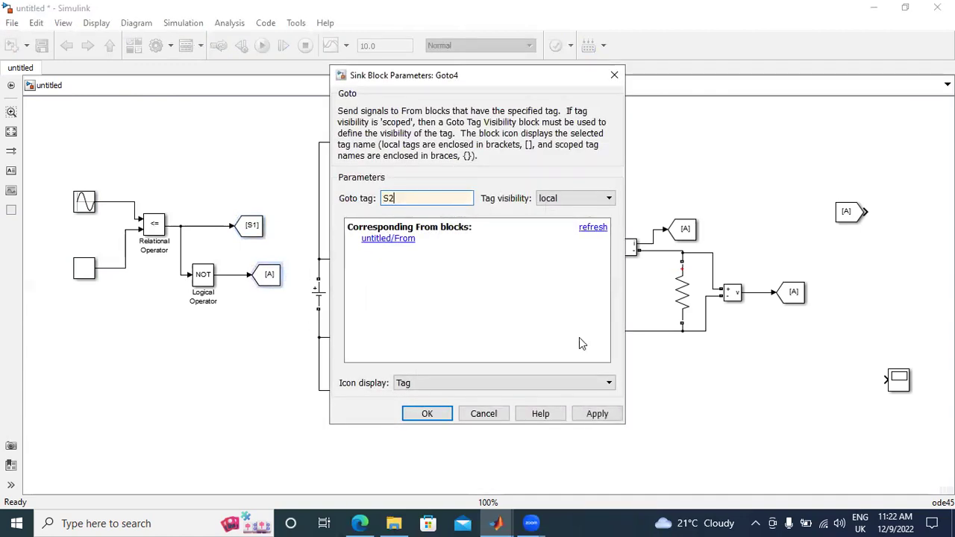
left_click(596, 414)
left_click(427, 414)
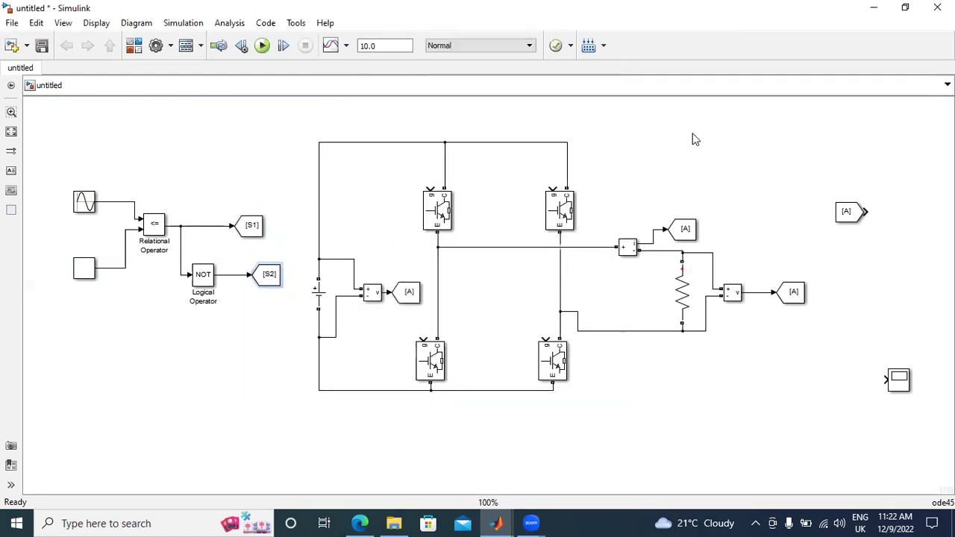
- Connect From blocks to the upper-left and lower-right IGBT gates and set the lower-right From block's tag to S1
left_click_drag(856, 216, 545, 341)
left_click(515, 327)
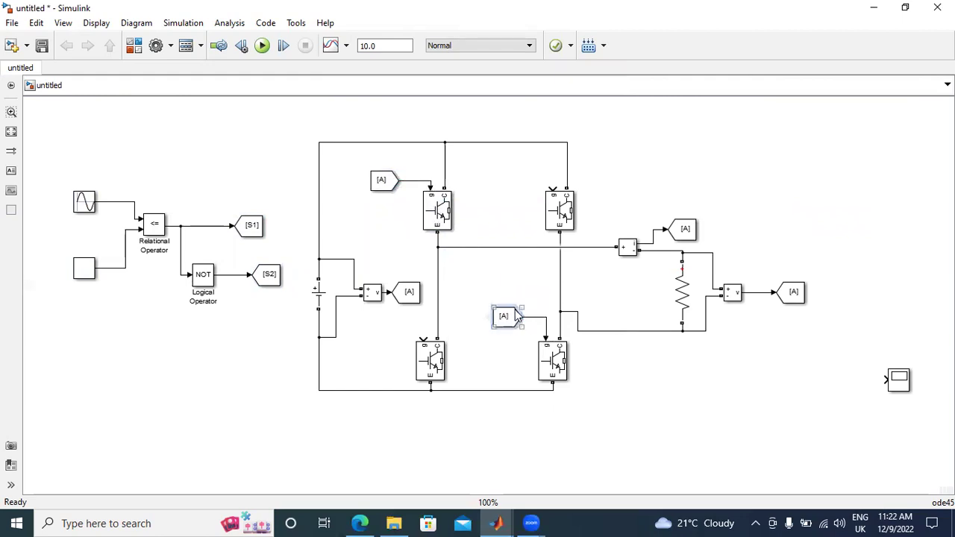
double_click(504, 317)
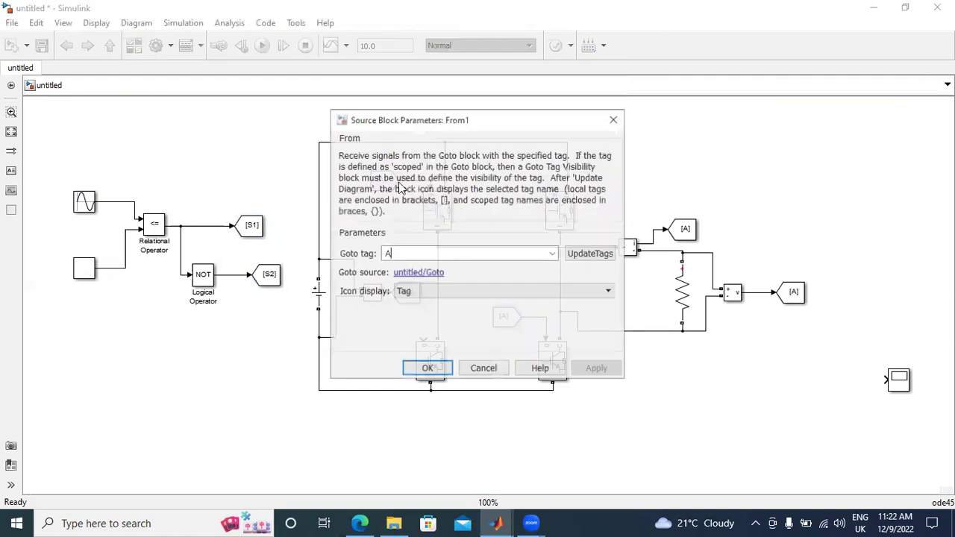
left_click(553, 253)
left_click(522, 301)
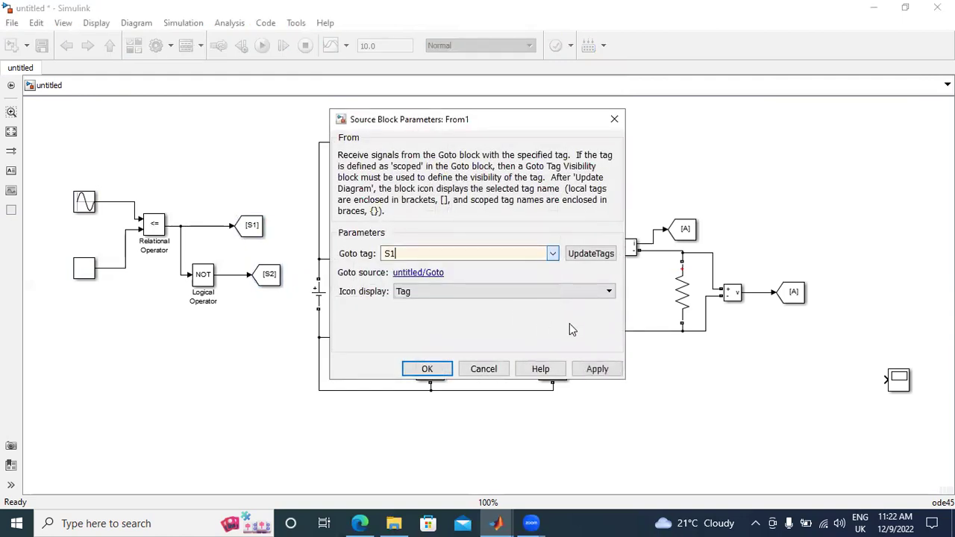
left_click(595, 368)
left_click(427, 368)
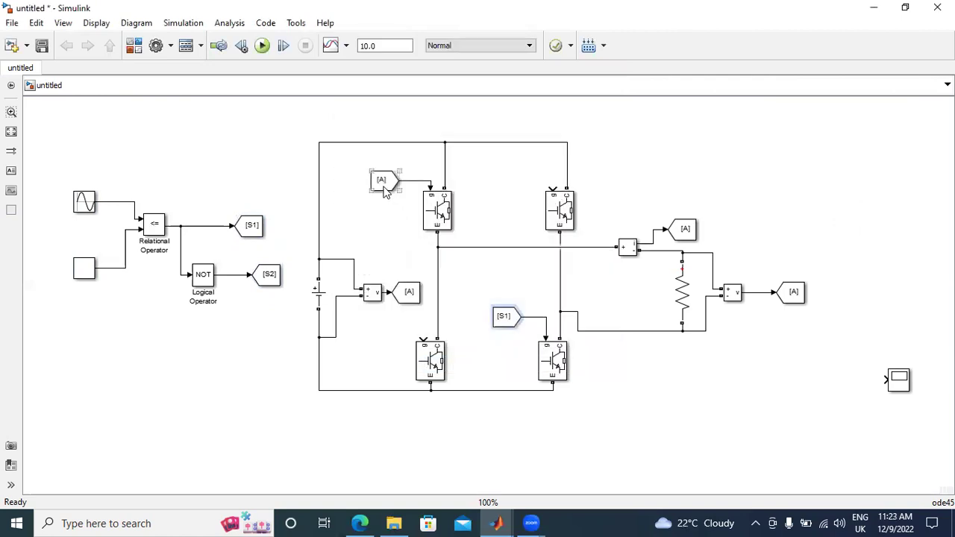
- Set the tag of the From block at the upper-left IGBT's gate to S1
left_click(383, 185)
double_click(383, 189)
left_click(552, 254)
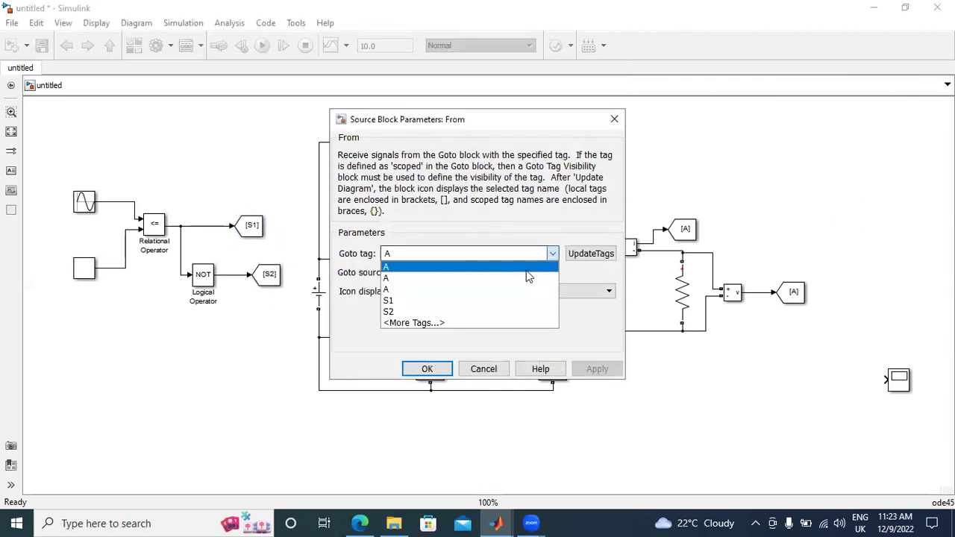
left_click(522, 301)
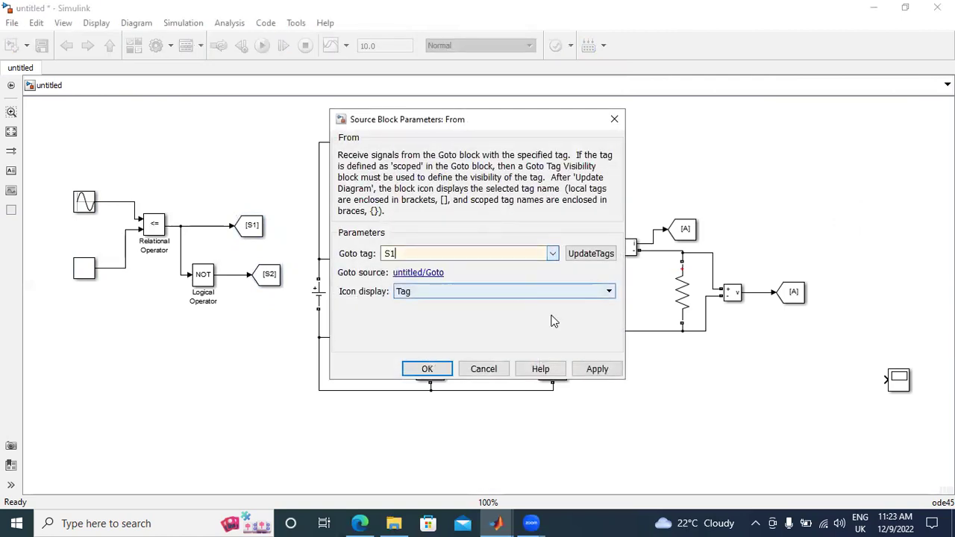
left_click(596, 369)
left_click(448, 369)
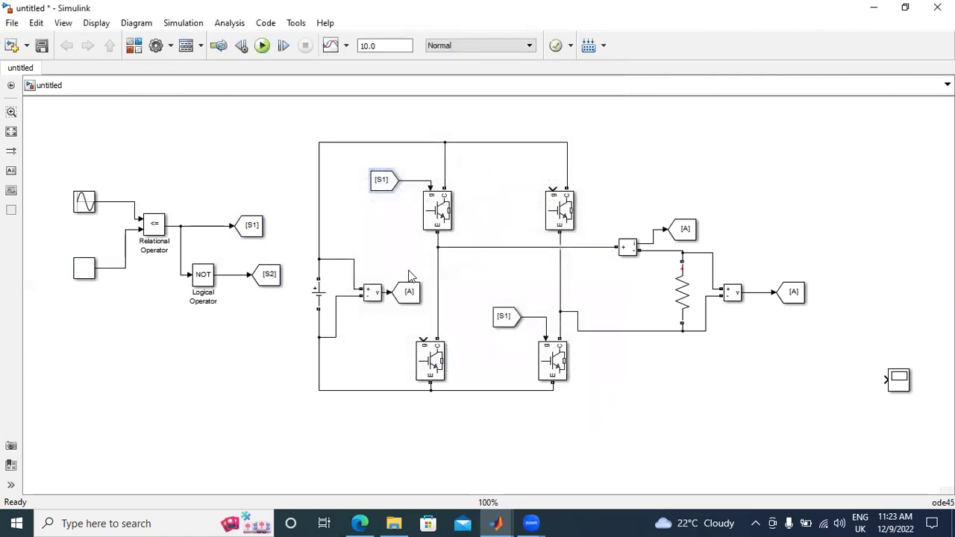
- Copy the upper-left From block to the upper-right IGBT's gate and set the copy's tag to S2
left_click(374, 175)
left_click_drag(380, 181, 548, 185)
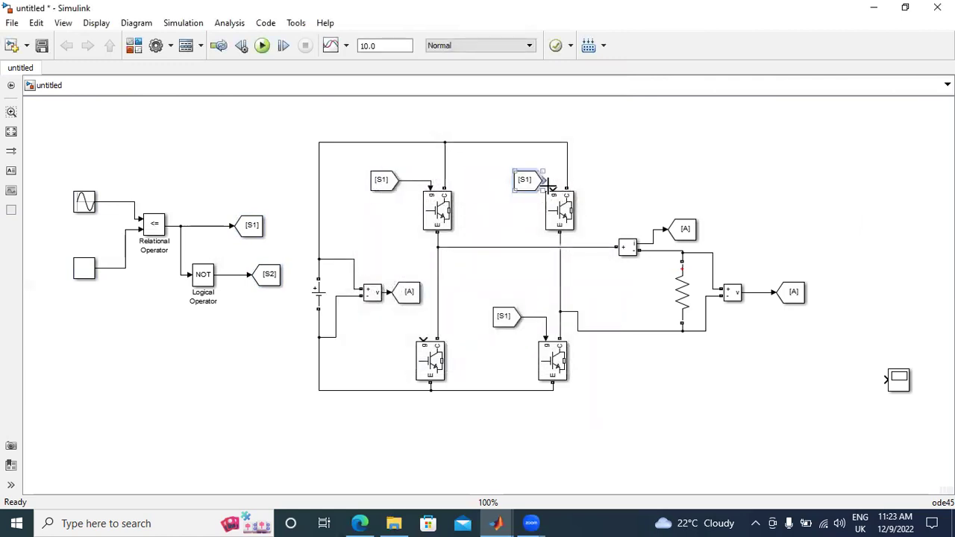
double_click(526, 183)
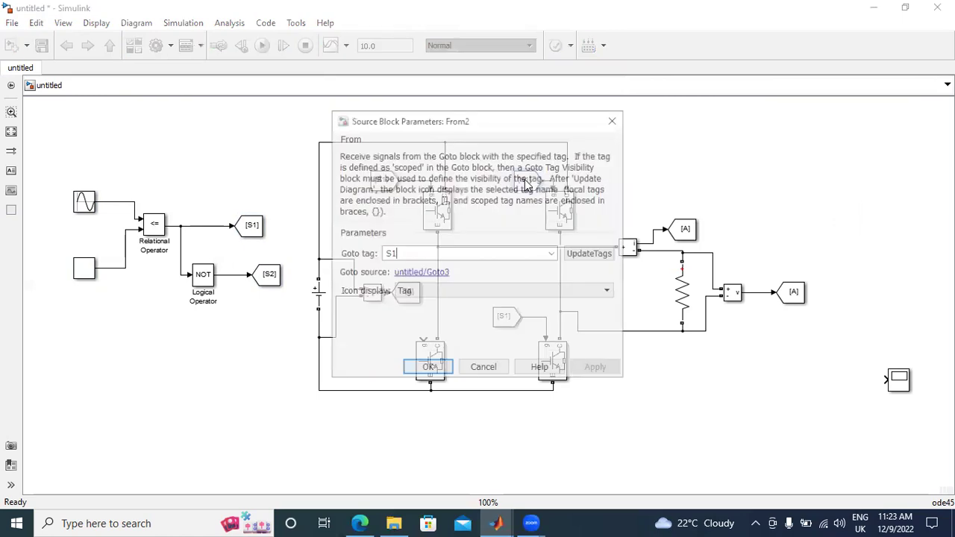
left_click(552, 253)
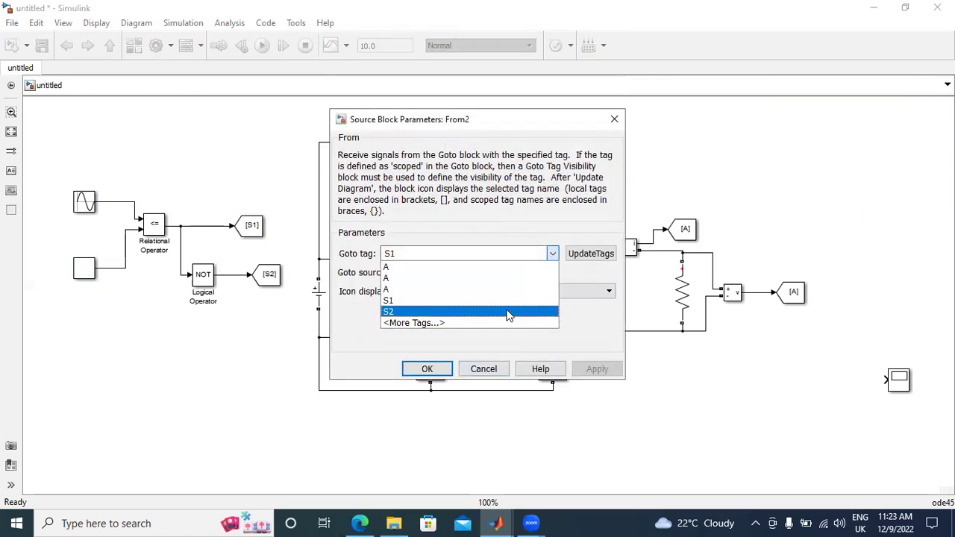
left_click(507, 312)
left_click(588, 365)
left_click(429, 372)
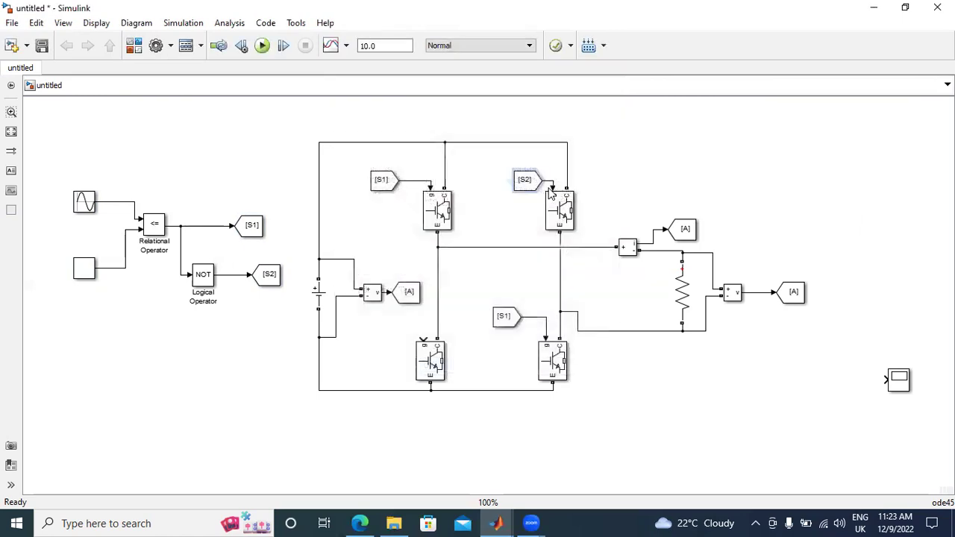
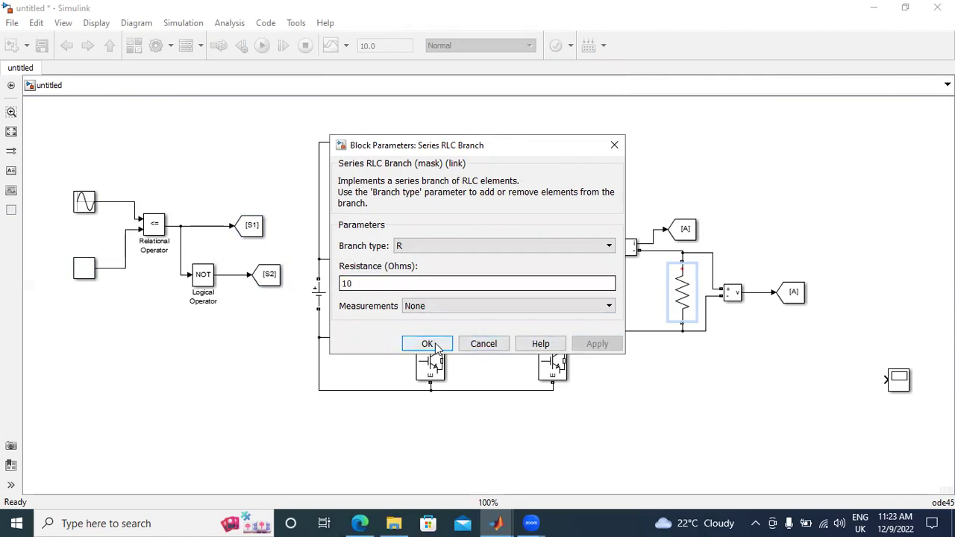
- Search the block library for powerg and add the powergui block to the model
left_click(134, 46)
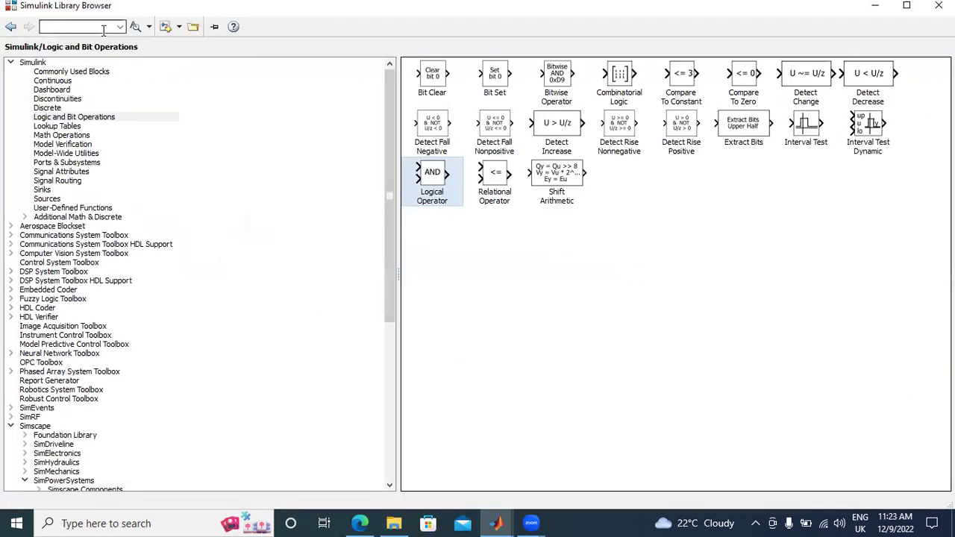
left_click(82, 27)
type("powe")
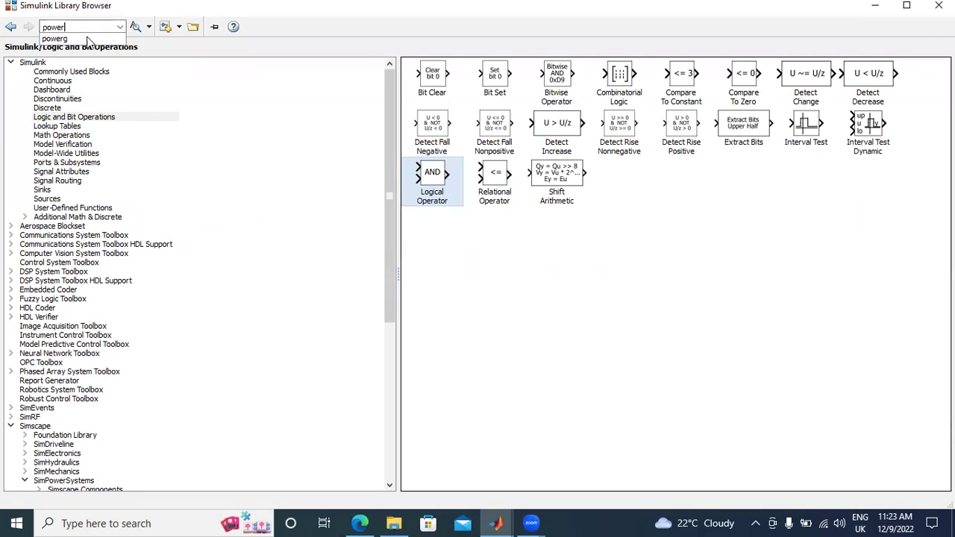
type("r")
left_click(78, 39)
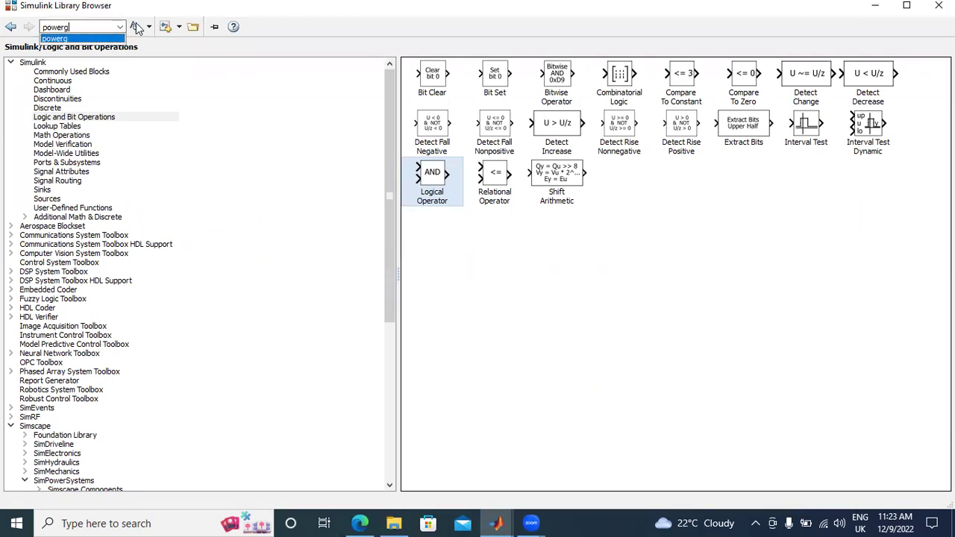
left_click(142, 30)
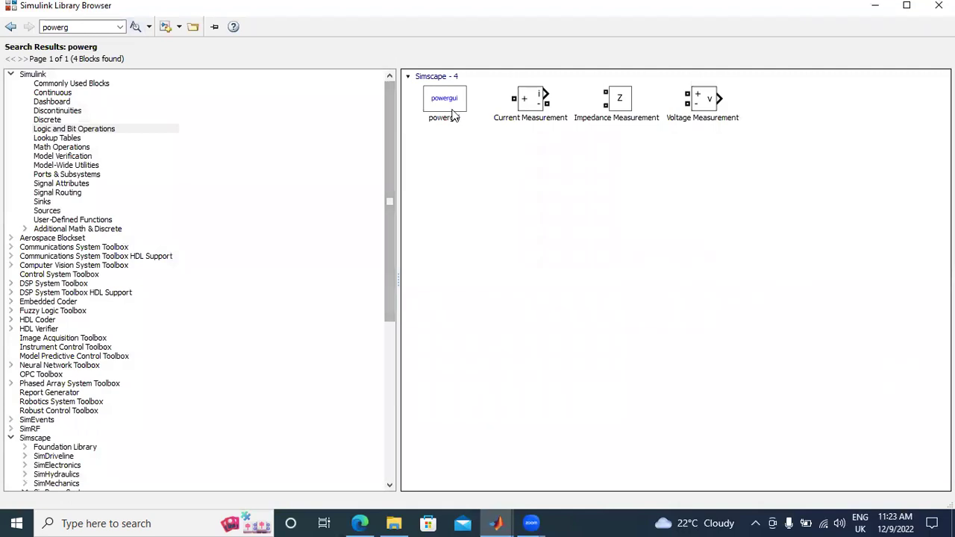
right_click(453, 111)
left_click(526, 114)
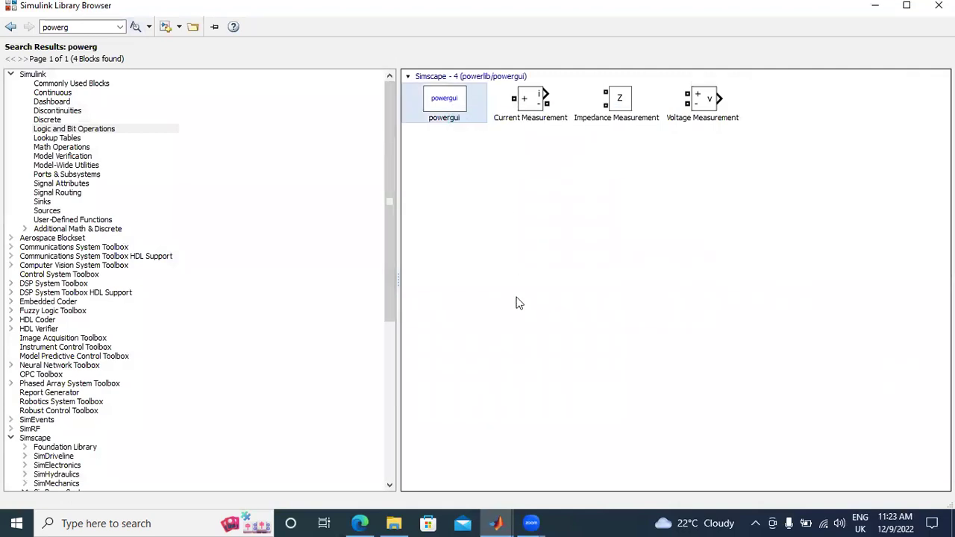
left_click(496, 523)
left_click(526, 488)
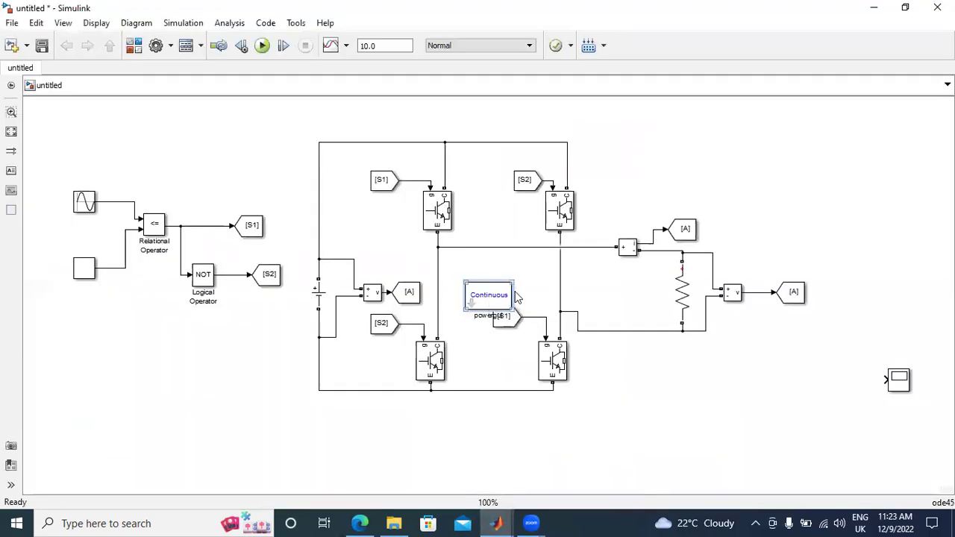
- Move the powergui block to the empty area above the load measurements and set its simulation type to Discrete
left_click_drag(507, 295, 781, 155)
double_click(782, 155)
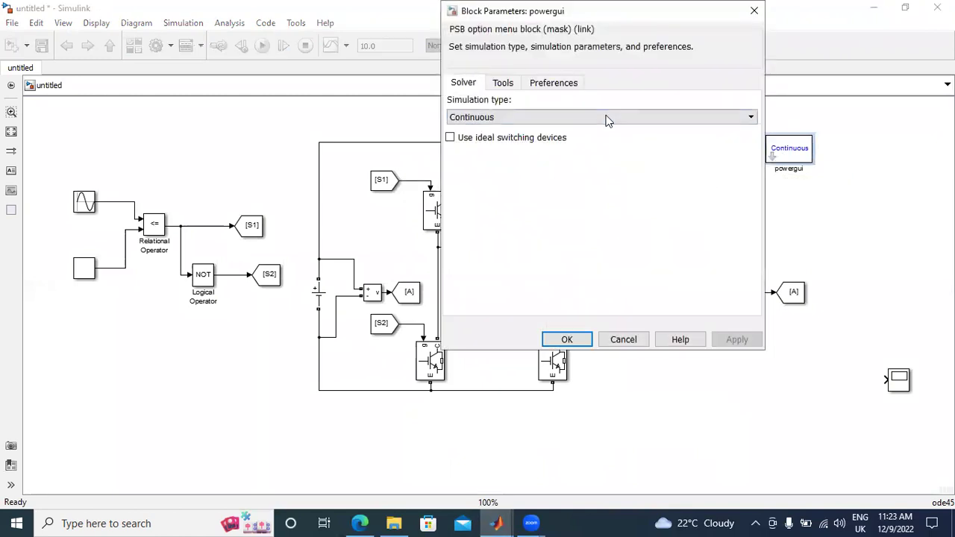
left_click(604, 118)
left_click(597, 141)
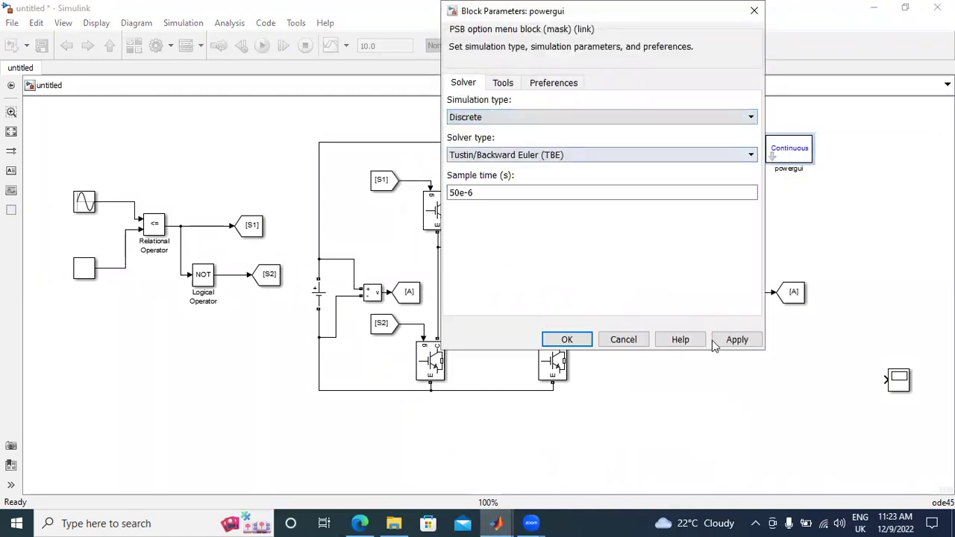
left_click(736, 340)
left_click(567, 339)
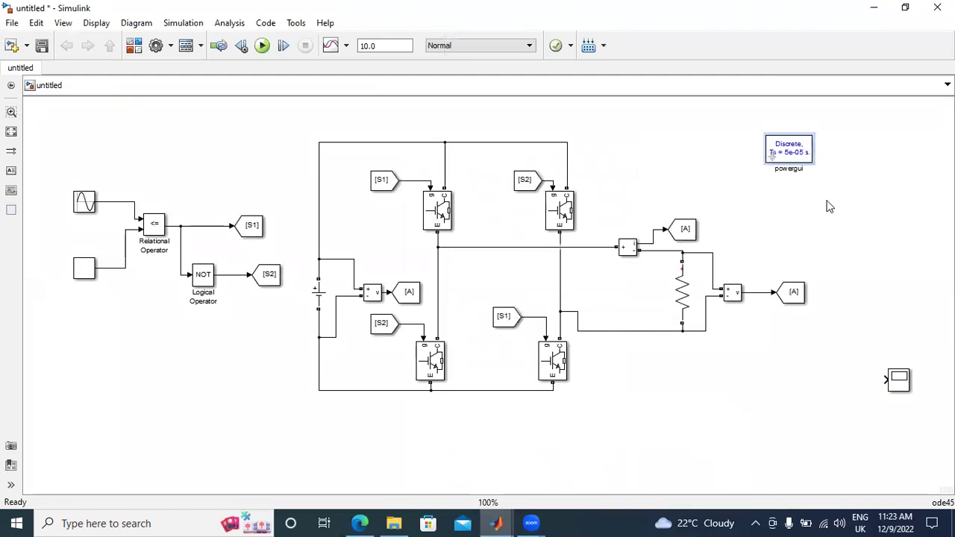
- Set the scope's number of axes to 3 in its parameters
left_click(900, 379)
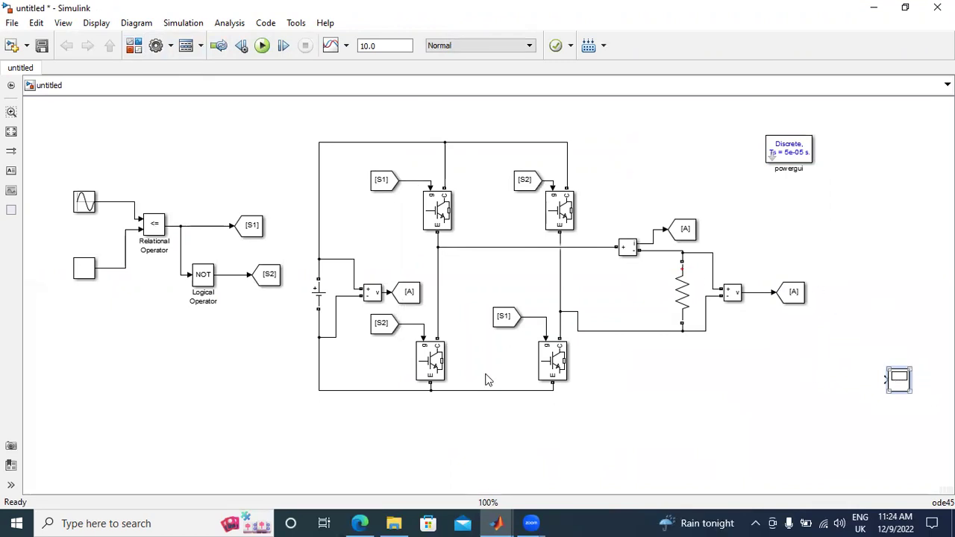
left_click(499, 522)
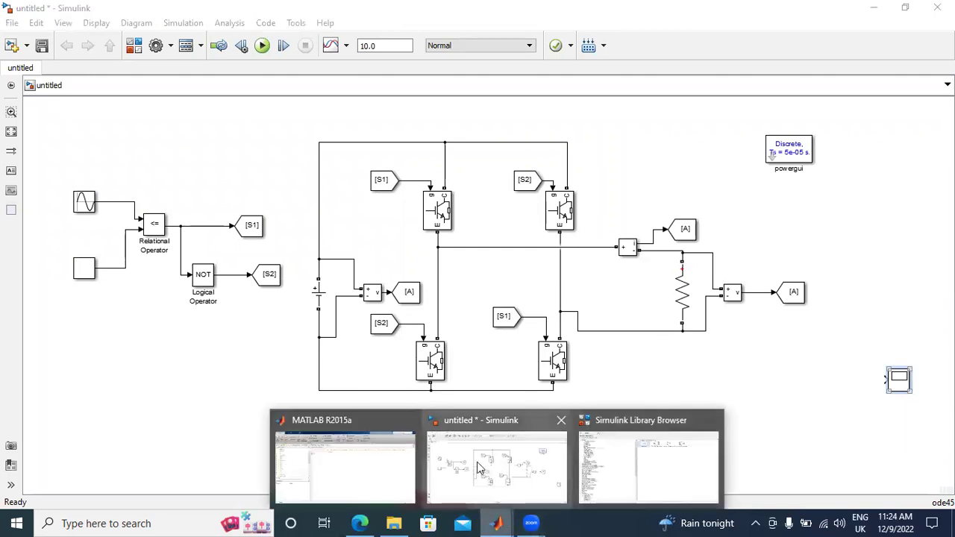
left_click(496, 466)
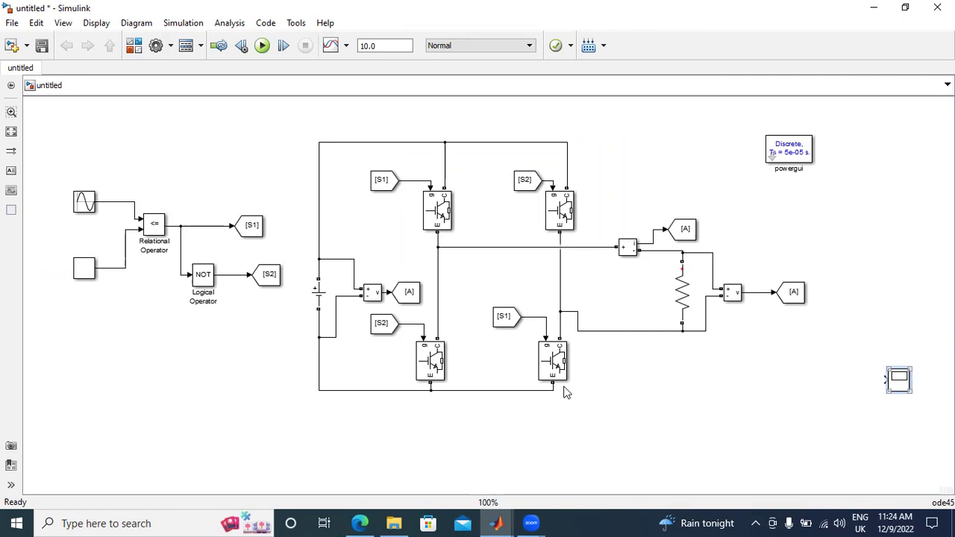
mouse_move(495, 523)
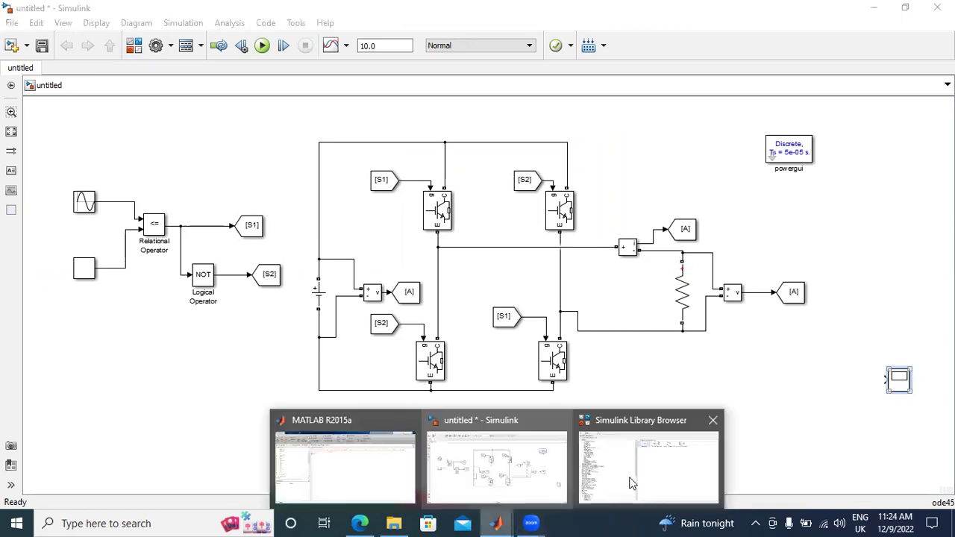
left_click(610, 467)
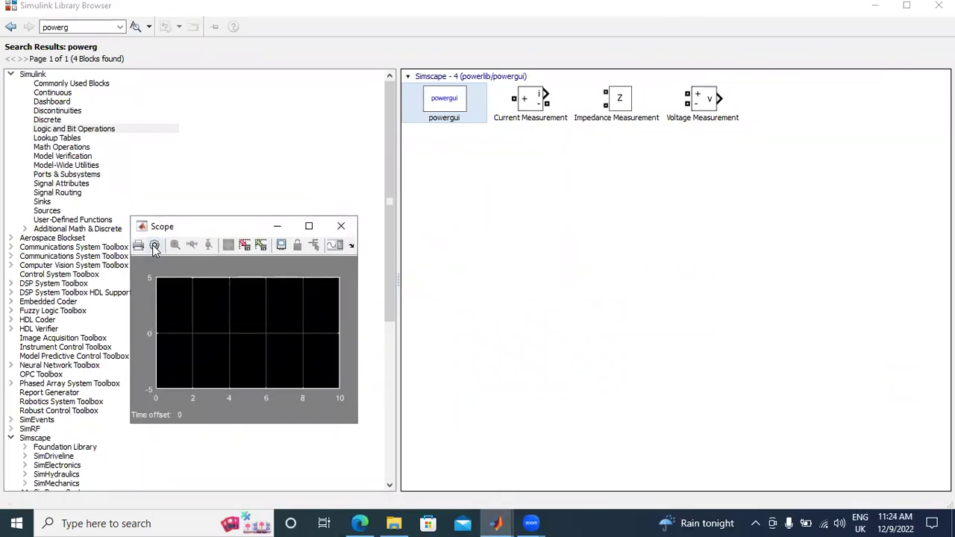
left_click(154, 246)
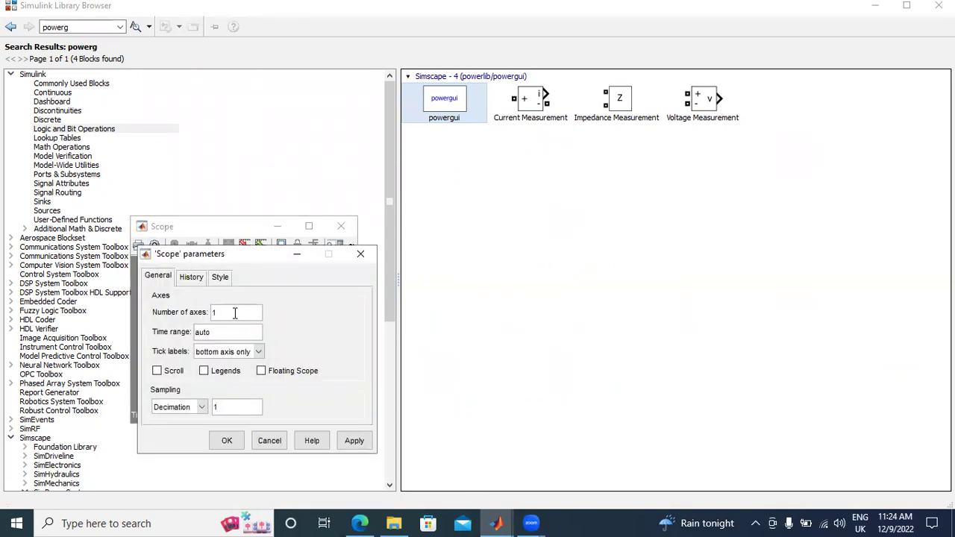
left_click(355, 441)
- Turn off the scope's limit on stored data points in the History settings and close the scope
left_click(187, 277)
left_click(153, 303)
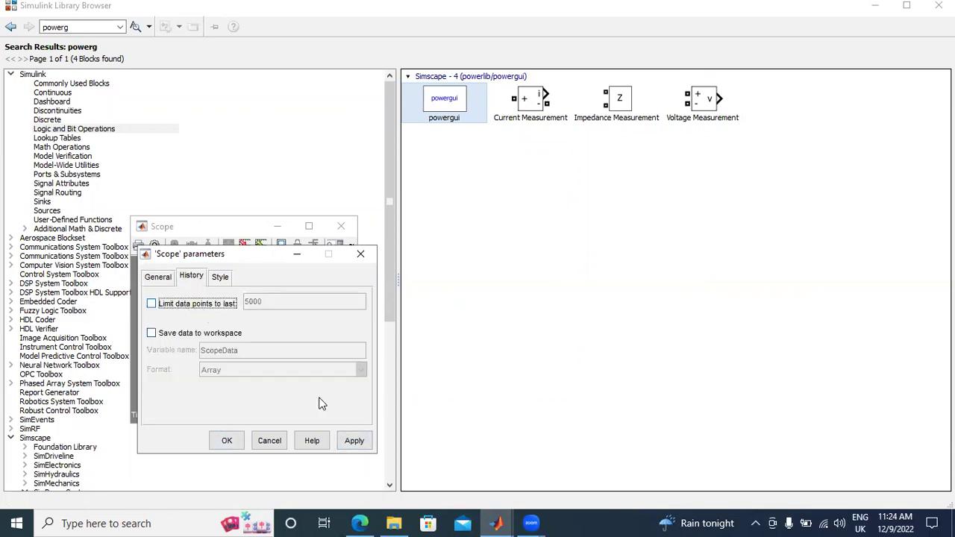
left_click(355, 441)
left_click(227, 441)
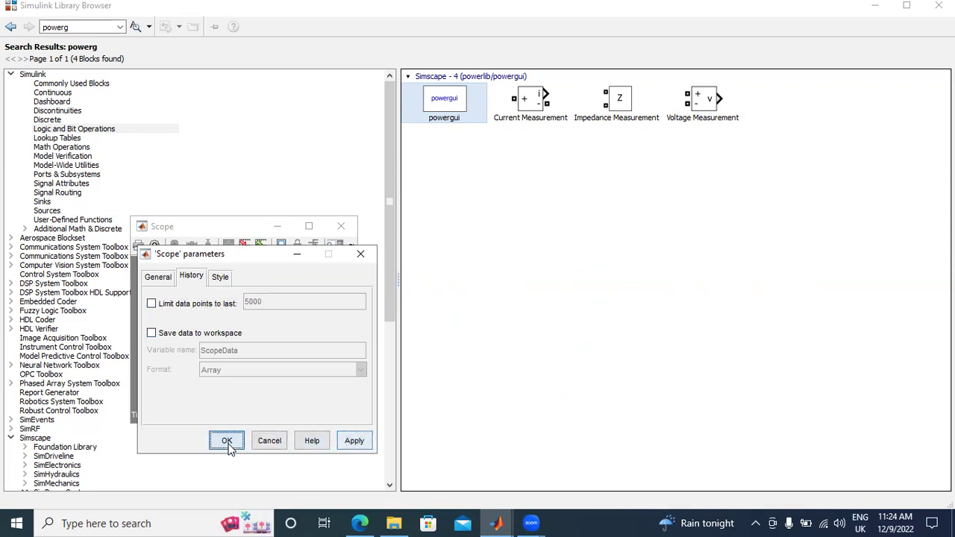
left_click(341, 226)
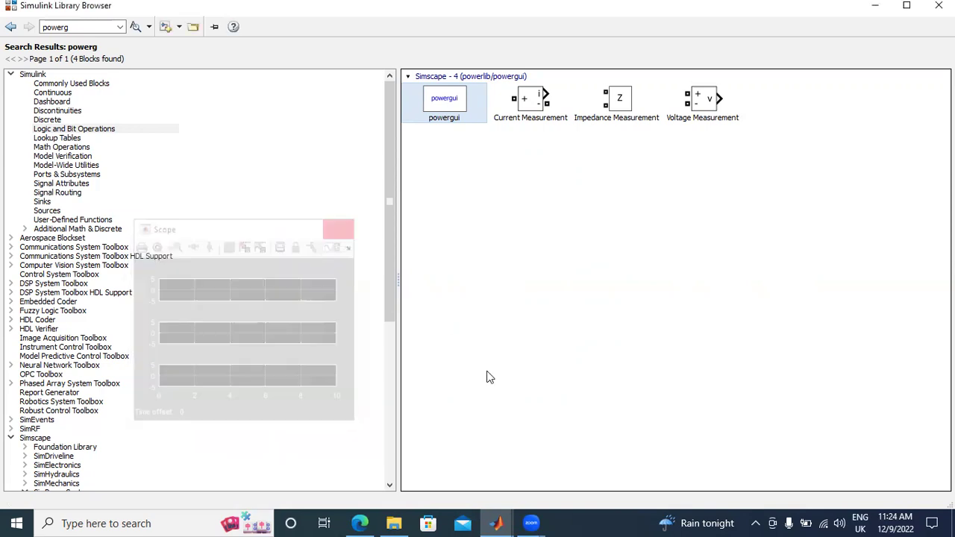
- Add a Mux block from the Commonly Used Blocks library to the inverter model
mouse_move(501, 523)
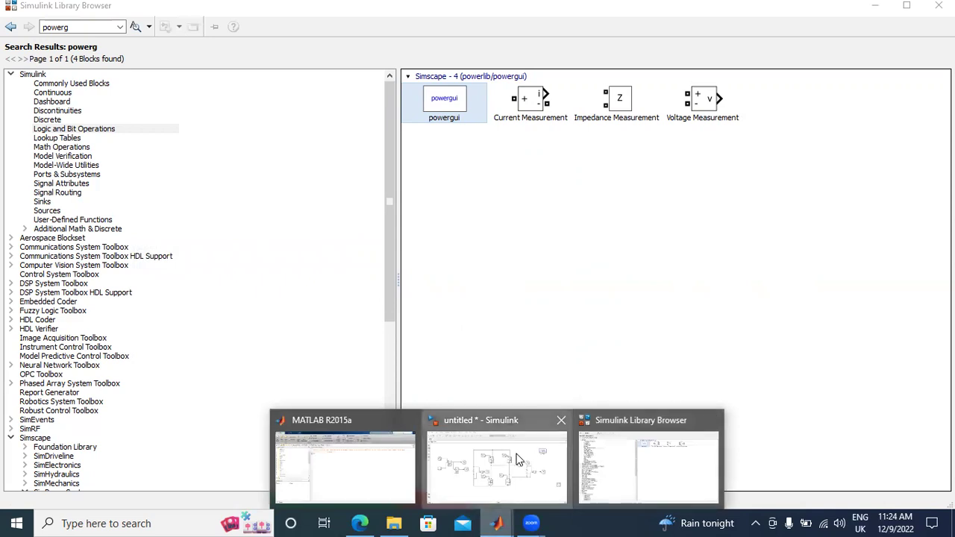
left_click(520, 459)
left_click(134, 46)
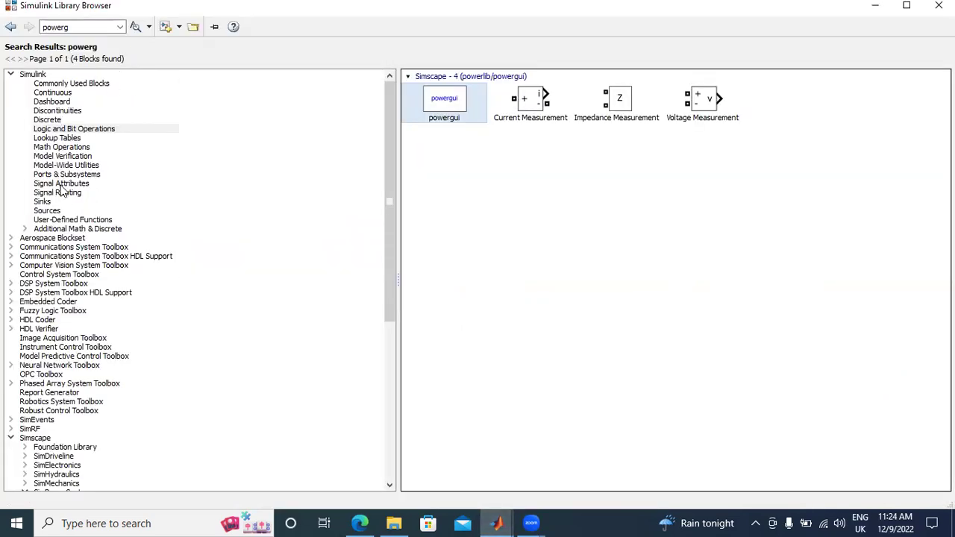
left_click(43, 202)
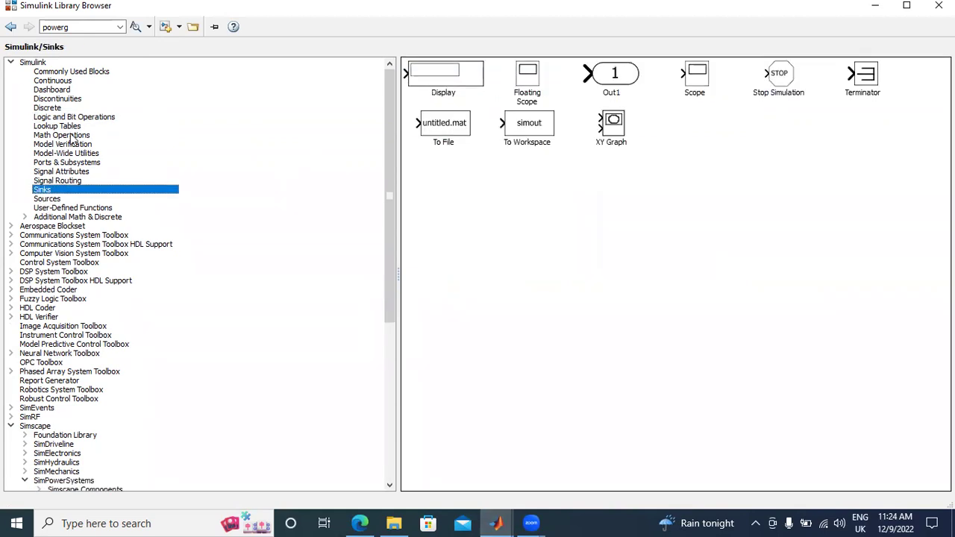
left_click(65, 73)
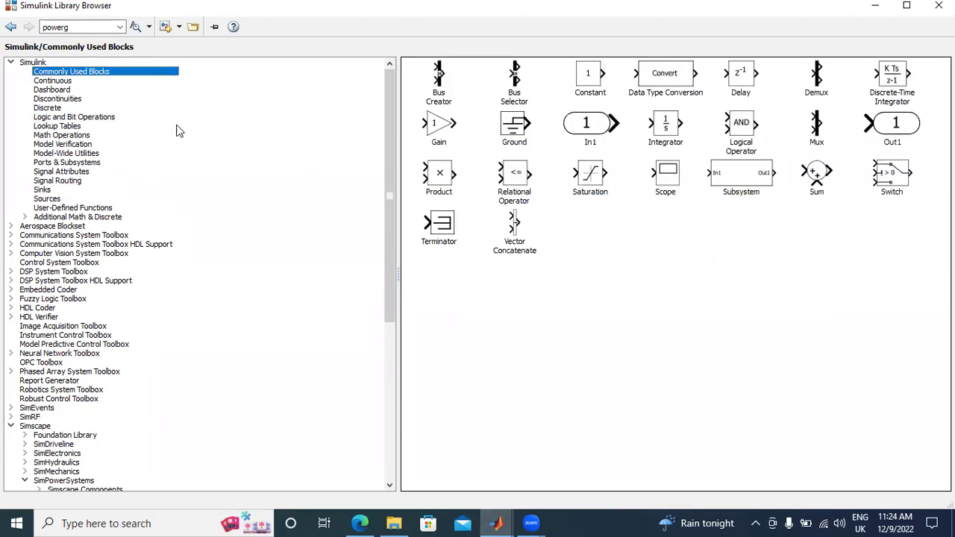
left_click(817, 82)
left_click(815, 125)
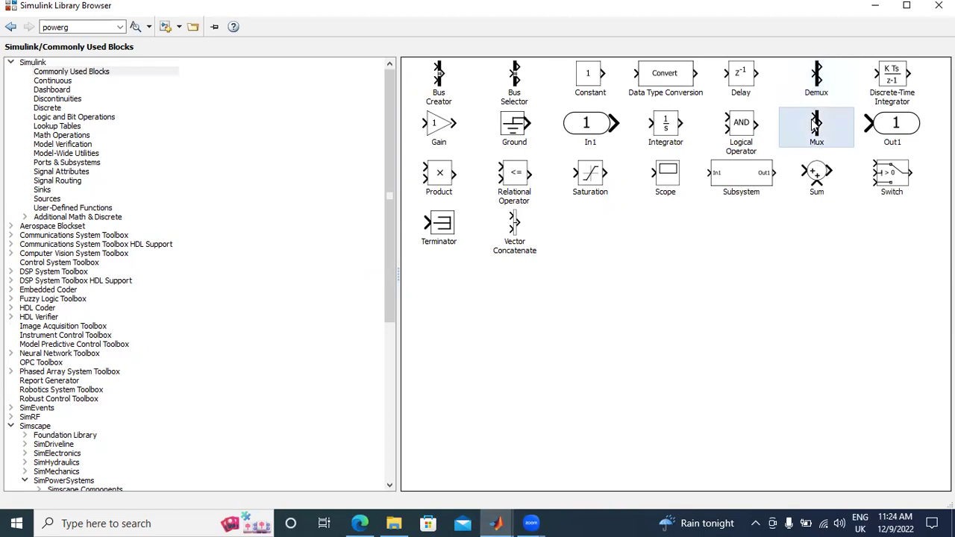
right_click(814, 125)
key("Escape")
left_click(500, 522)
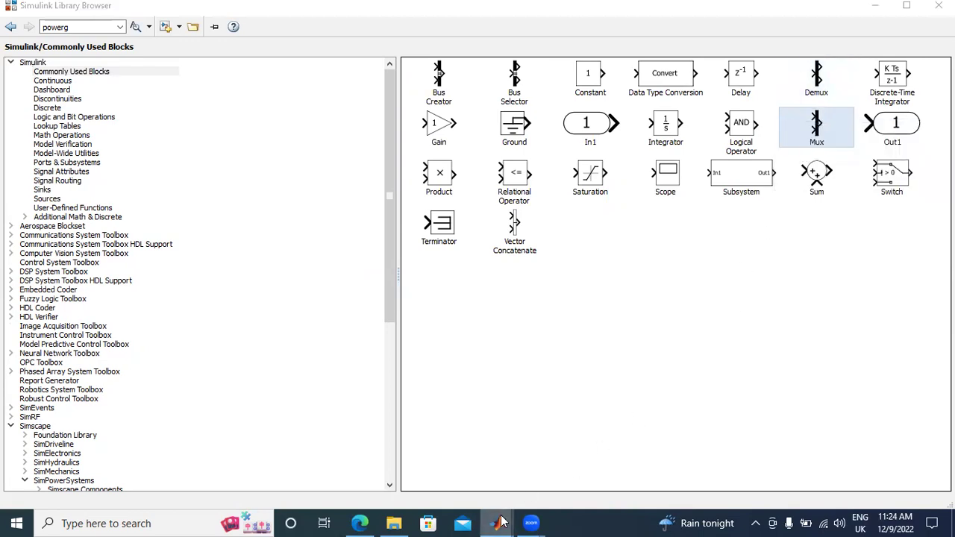
left_click(500, 446)
- Place the Mux below the Relational Operator and branch the sine wave and carrier signals to its two inputs
left_click(488, 295)
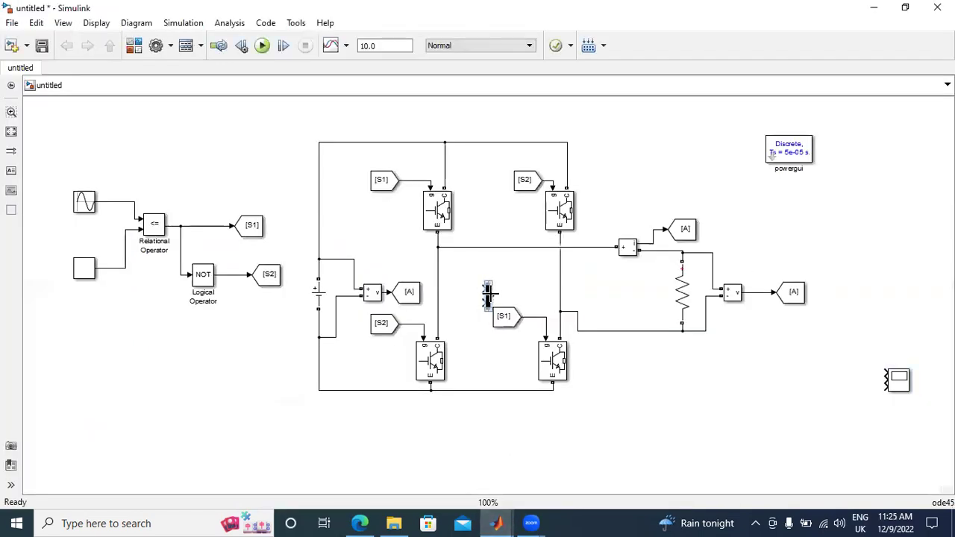
mouse_move(488, 295)
left_mouse_down()
mouse_move(394, 331)
mouse_move(162, 341)
mouse_move(125, 201)
left_mouse_up()
mouse_move(158, 343)
left_mouse_down()
mouse_move(122, 320)
mouse_move(115, 267)
left_mouse_up()
- Make the scope taller and connect two S1 From blocks to its first and third inputs
left_click(905, 379)
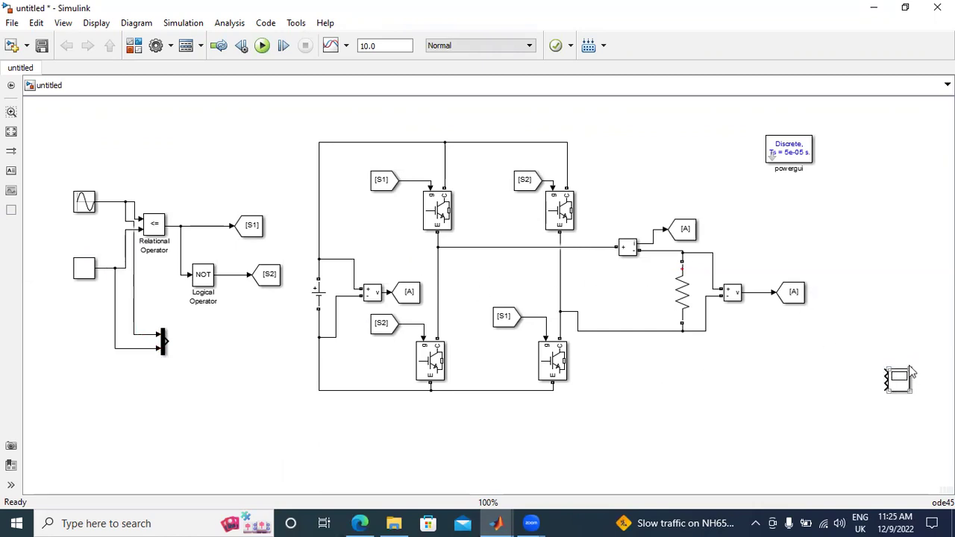
left_click_drag(912, 366, 907, 346)
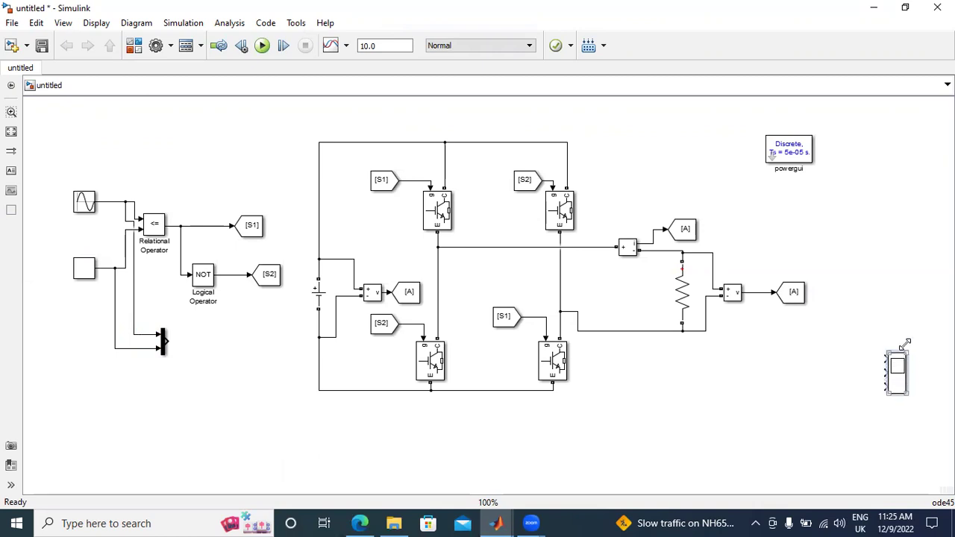
left_click(259, 234)
left_click_drag(261, 237, 892, 381)
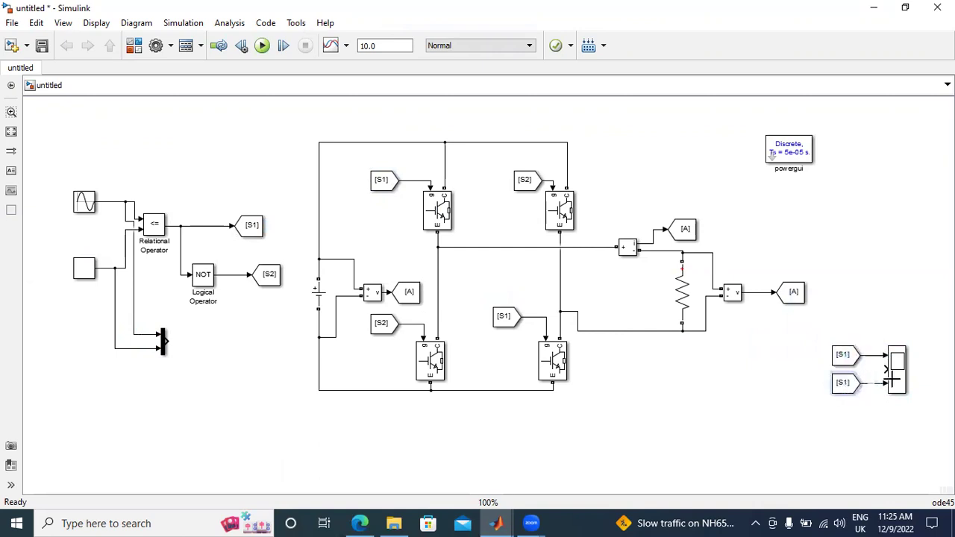
- Move the scope and its two From blocks to the area below the load resistor and enlarge the scope further
left_click_drag(788, 324, 925, 412)
left_click_drag(840, 360, 658, 399)
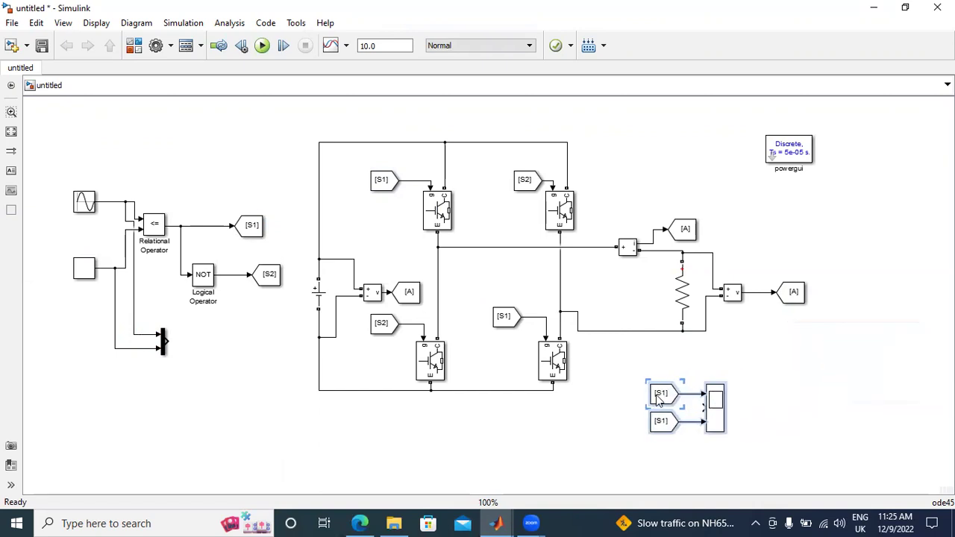
left_click_drag(728, 381, 733, 364)
left_click_drag(663, 407, 662, 375)
left_click_drag(721, 370, 732, 414)
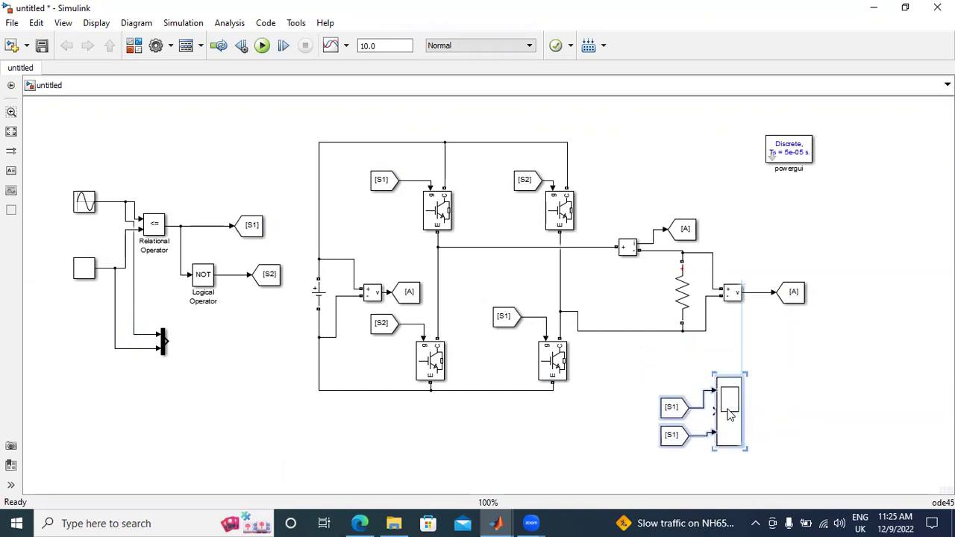
left_click(768, 394)
- Spread the two From blocks apart and connect a third S1 From copy to the scope's second input
left_click_drag(671, 409, 669, 393)
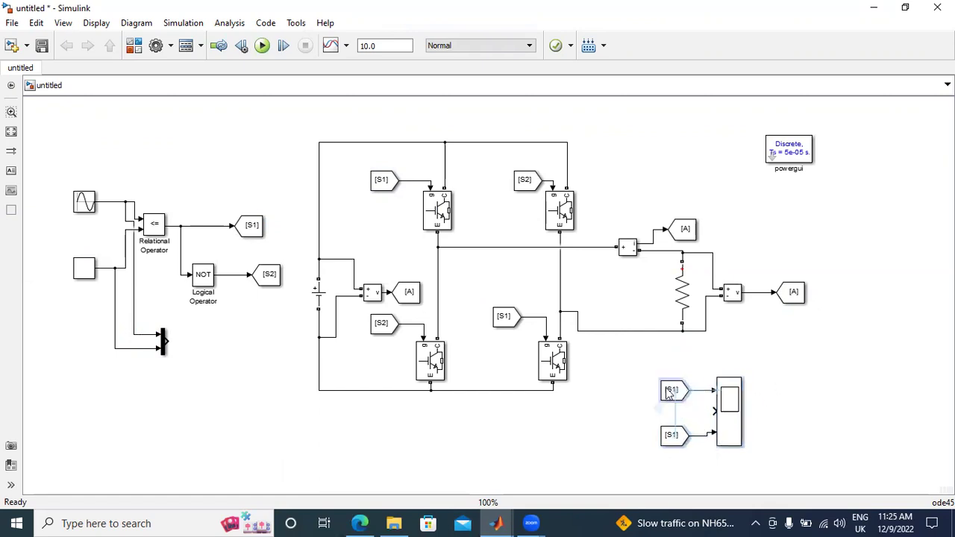
left_click_drag(674, 435, 674, 467)
left_click(675, 391)
mouse_move(675, 390)
left_mouse_down()
mouse_move(665, 423)
mouse_move(714, 410)
left_mouse_up()
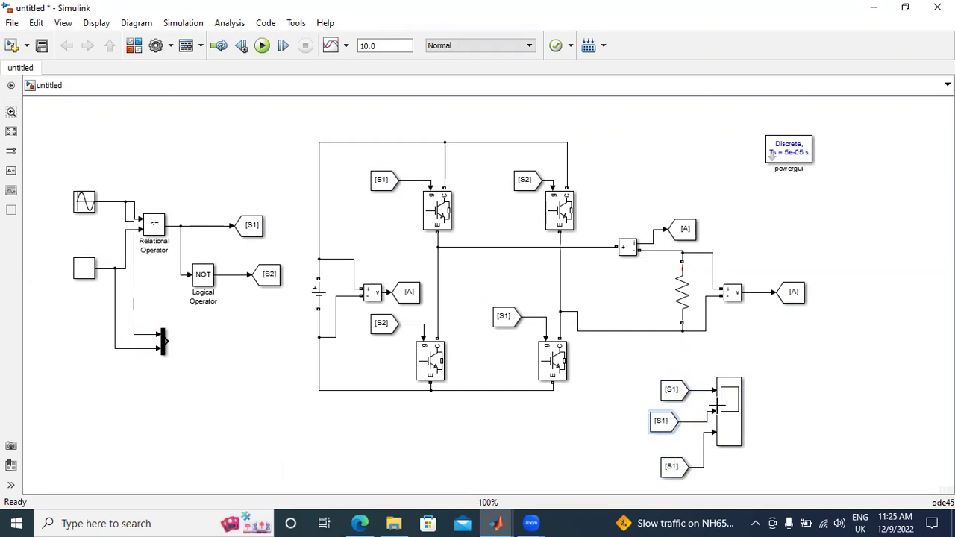
- Set the tag of the Goto block at the DC source's voltage measurement to VS
double_click(409, 292)
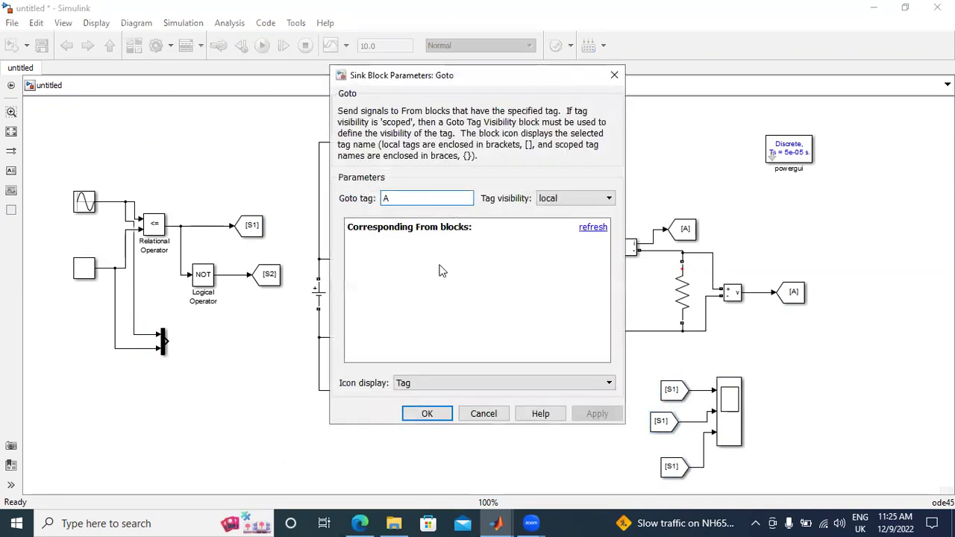
key("BackSpace")
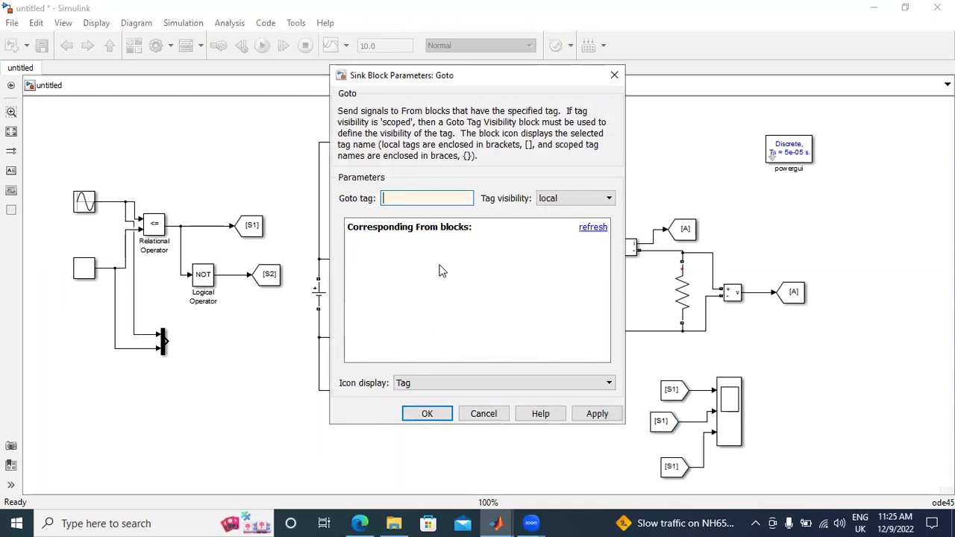
type("VA")
key("BackSpace")
type("S")
left_click(582, 413)
left_click(483, 414)
- Set the tag of the Goto block at the load's voltage measurement to V0
double_click(792, 292)
key("BackSpace")
type("V0")
left_click(595, 413)
left_click(481, 413)
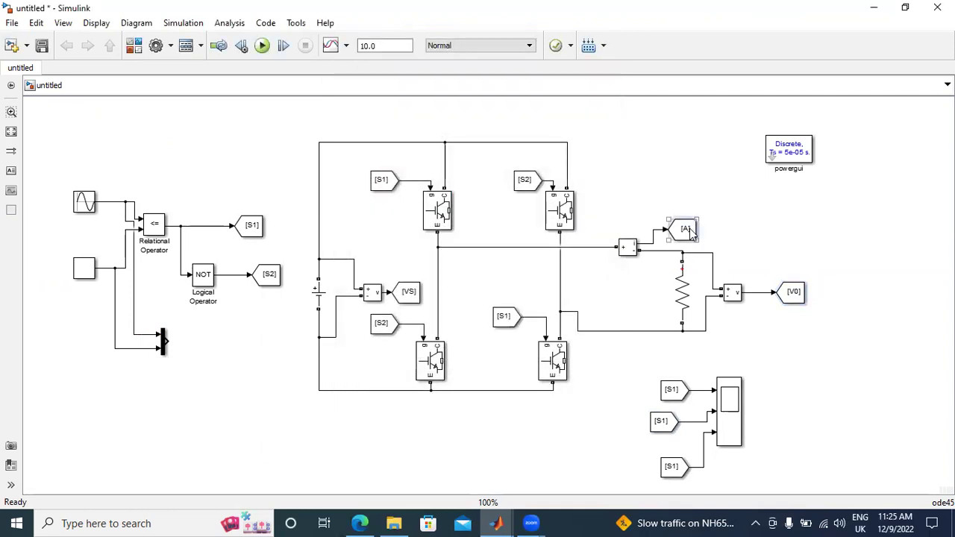
- Set the tag of the Goto block at the load's current measurement to I0
double_click(685, 229)
type("1")
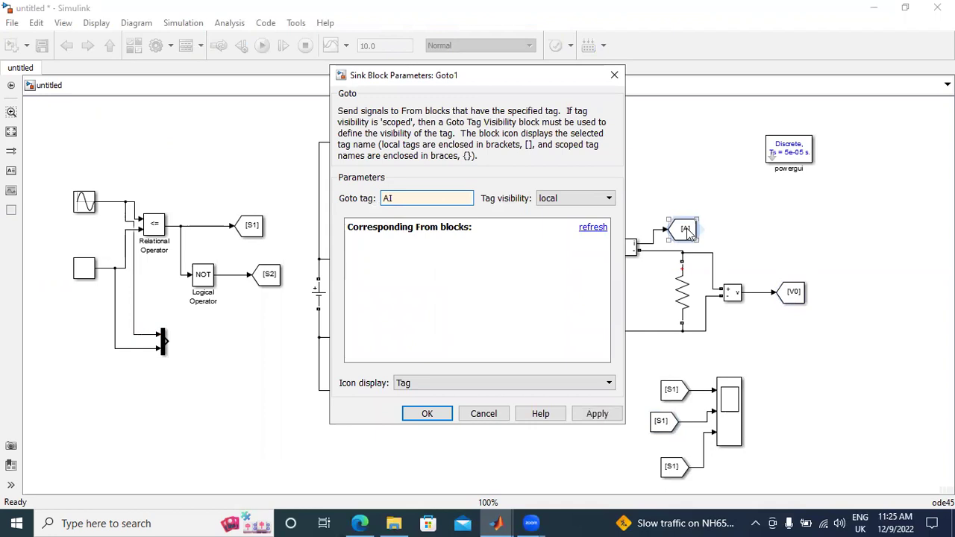
type("I0")
left_click(597, 414)
left_click(426, 413)
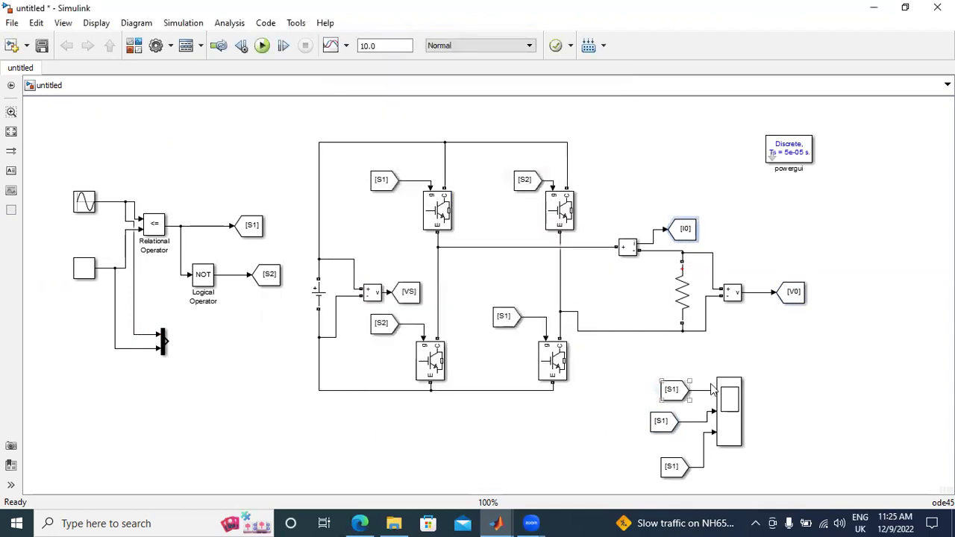
- Set the tag of the From block at the scope's first input to VS
double_click(672, 390)
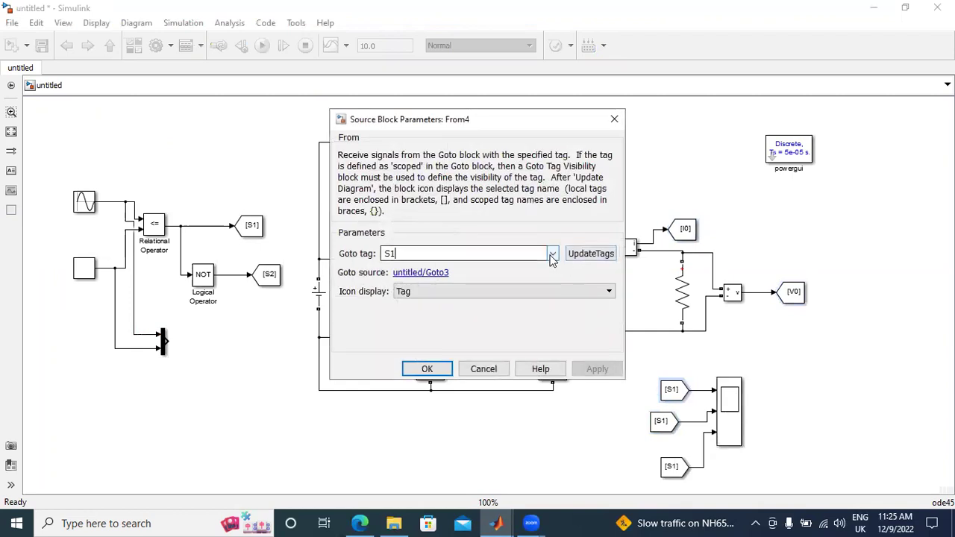
left_click(525, 254)
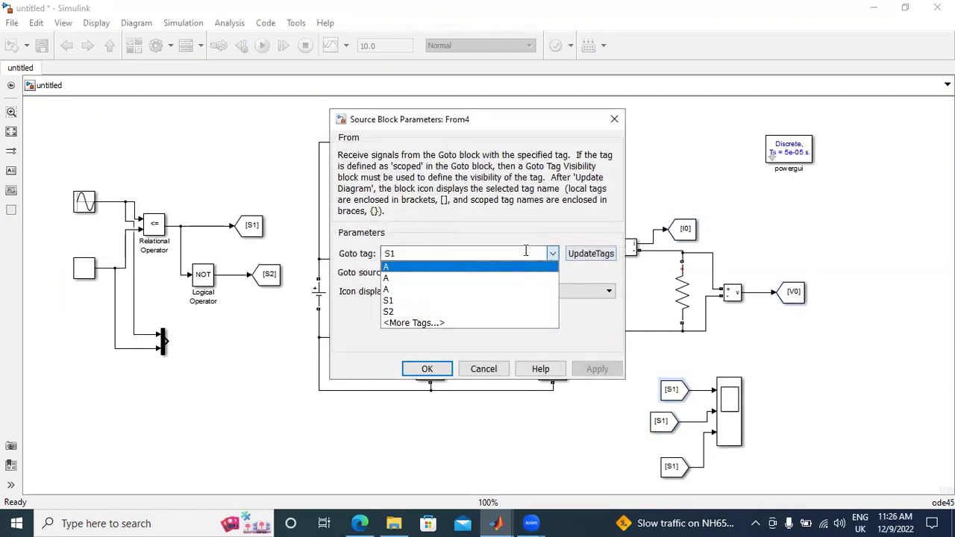
left_click(524, 252)
key("BackSpace")
key("BackSpace")
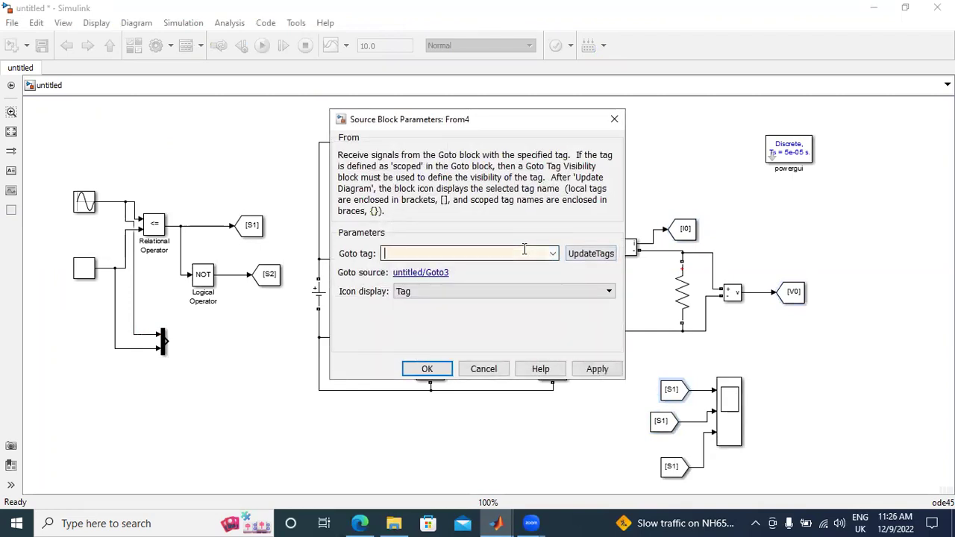
type("VS")
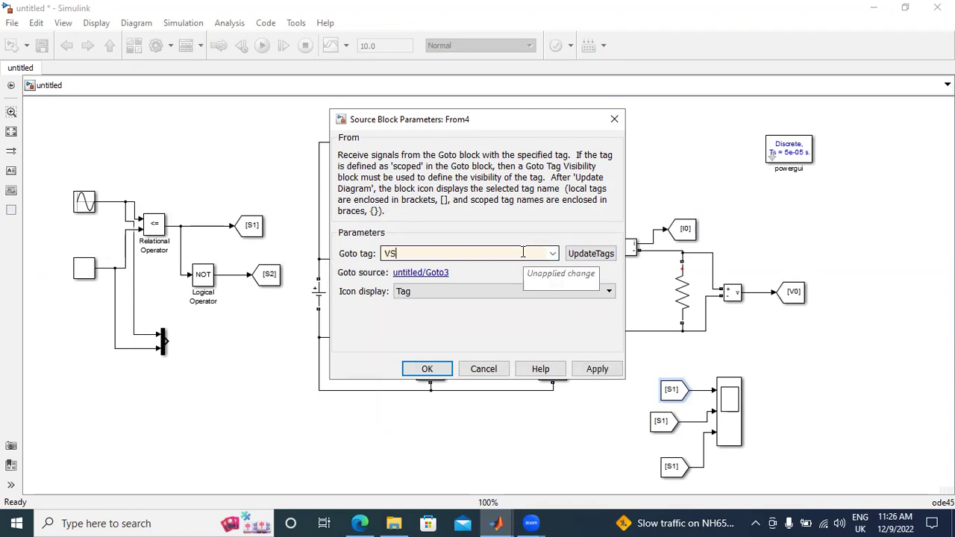
left_click(597, 368)
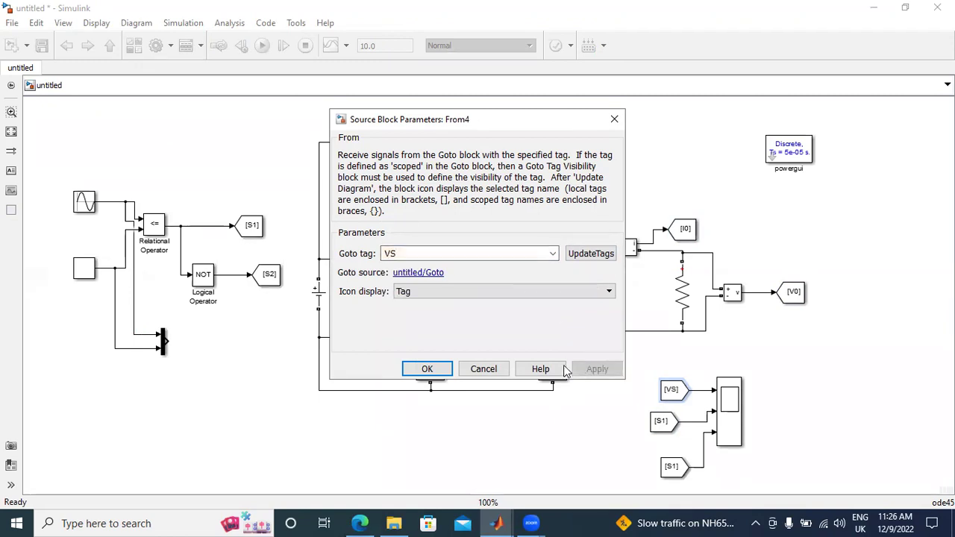
left_click(427, 368)
- Set the tag of the From block at the scope's second input to V0
double_click(661, 420)
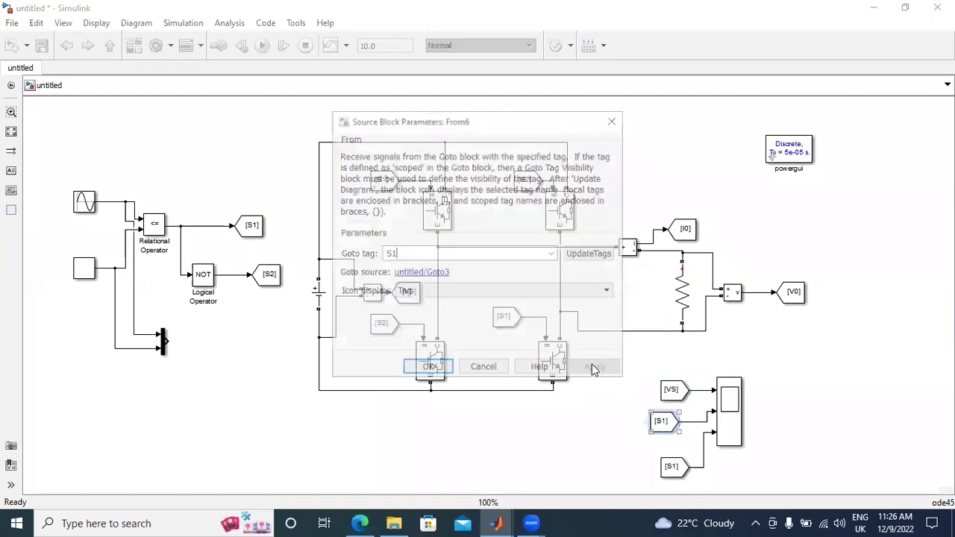
left_click(552, 254)
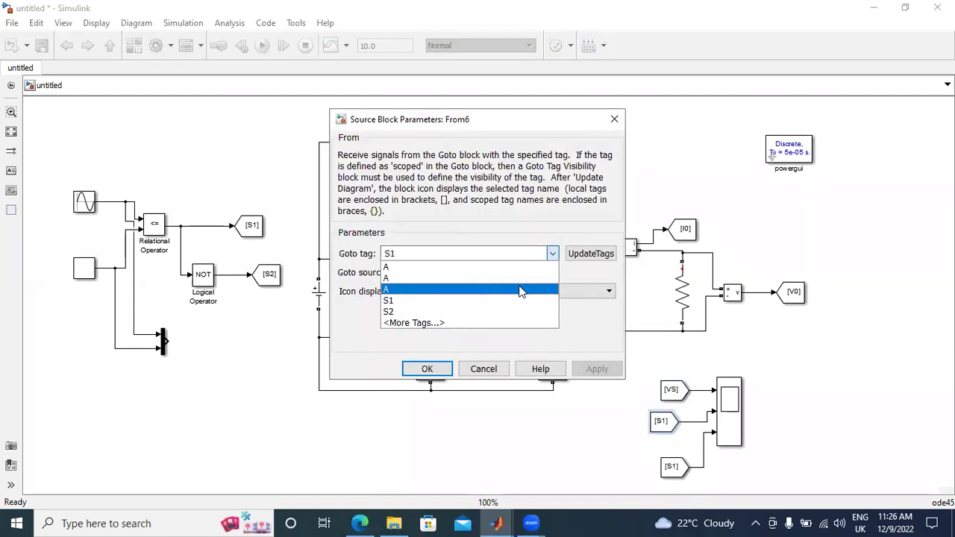
left_click(505, 251)
type("V0")
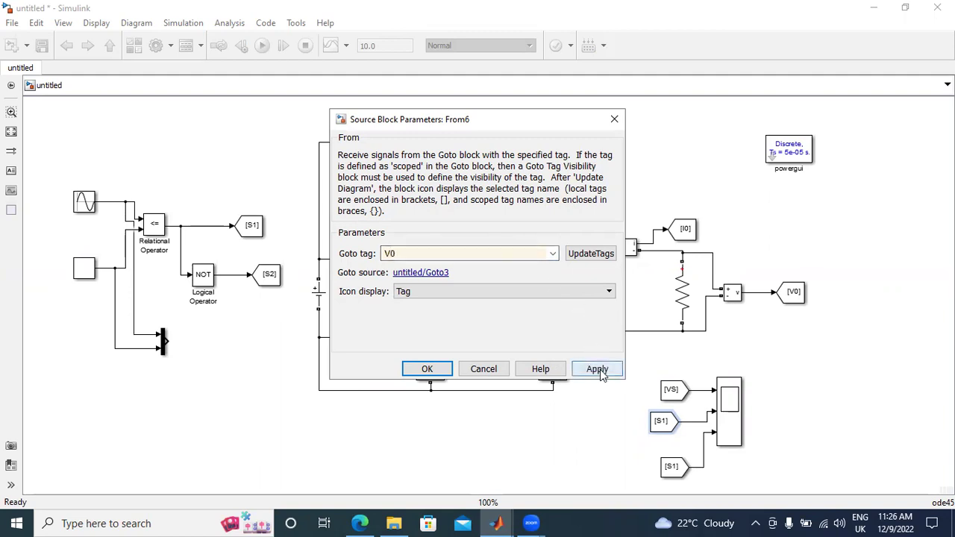
left_click(597, 369)
key("Return")
- Set the tag of the From block at the scope's third input to I0
double_click(671, 466)
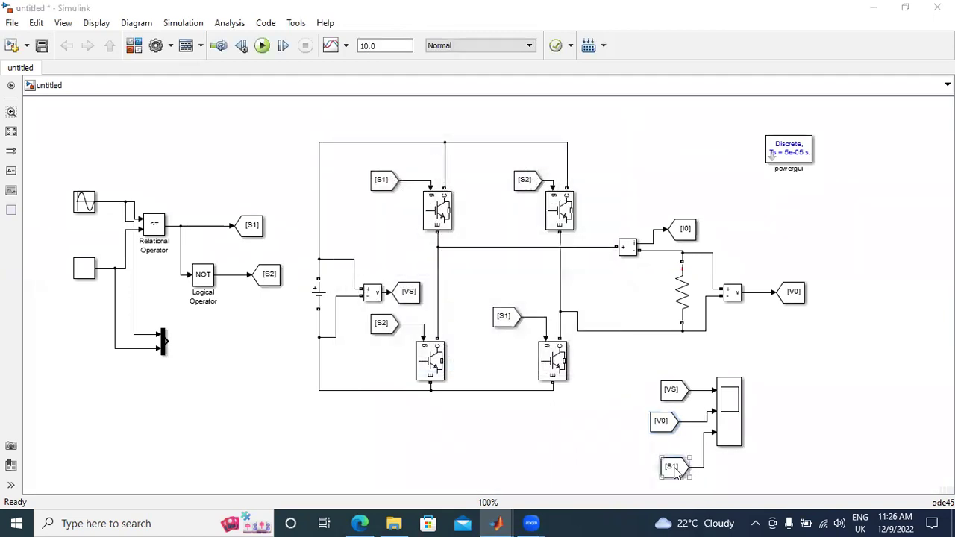
key("BackSpace")
key("BackSpace")
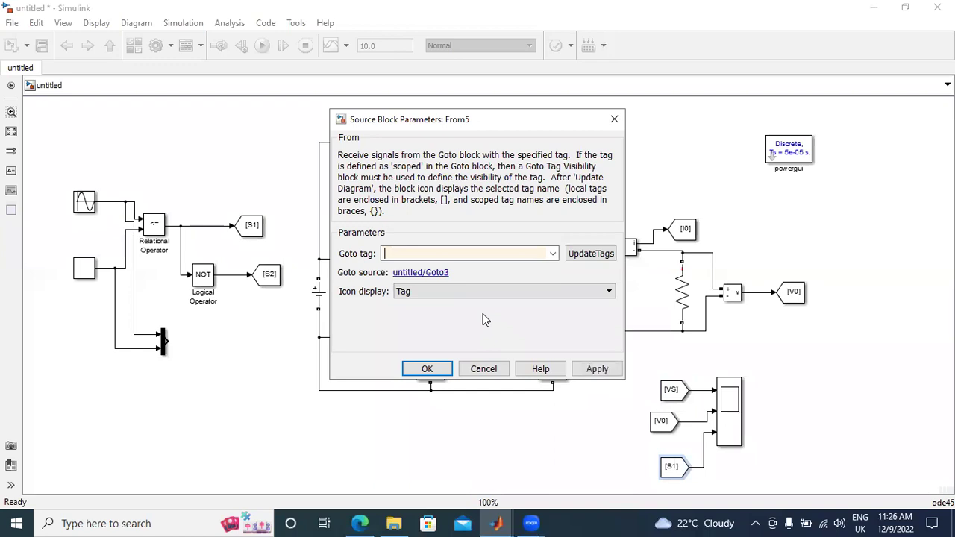
type("I0")
left_click(597, 369)
left_click(427, 369)
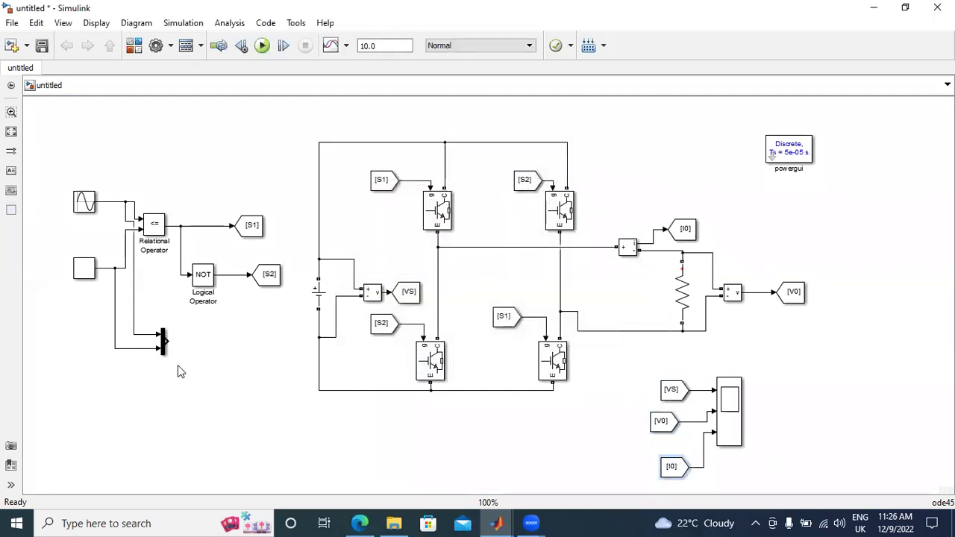
- Add a Scope block from Commonly Used Blocks beside the Mux and connect it to the Mux output
left_click(132, 46)
right_click(668, 174)
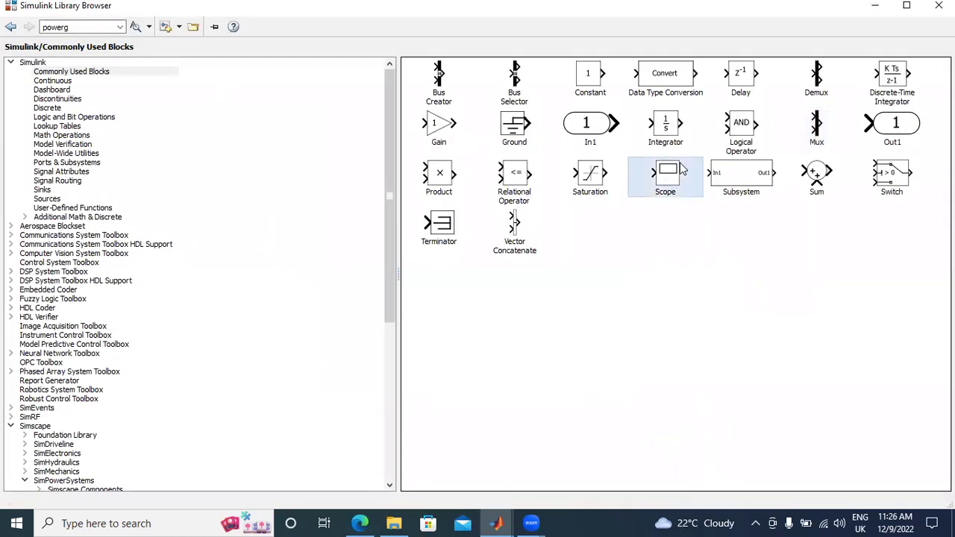
left_click(711, 177)
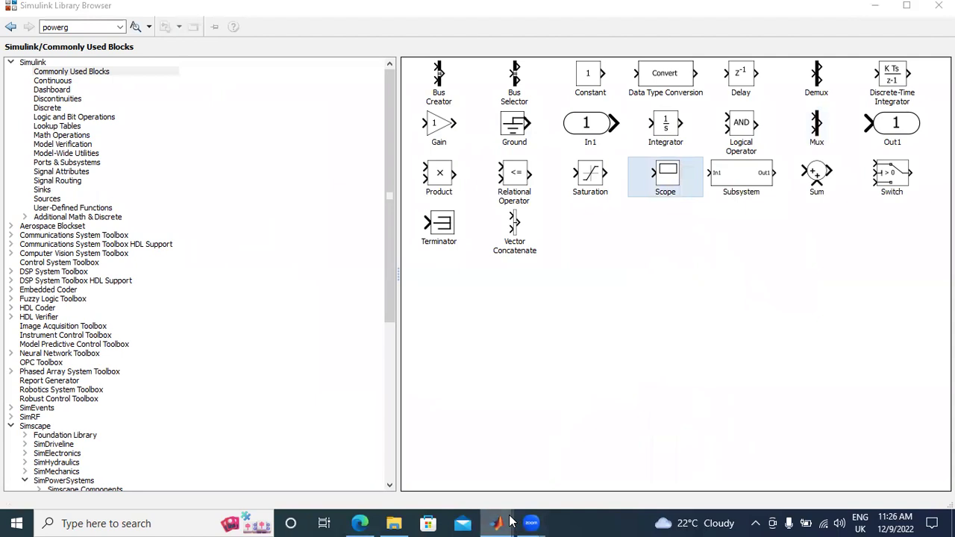
mouse_move(510, 522)
left_click(529, 473)
left_click_drag(466, 302, 183, 348)
left_click(176, 343)
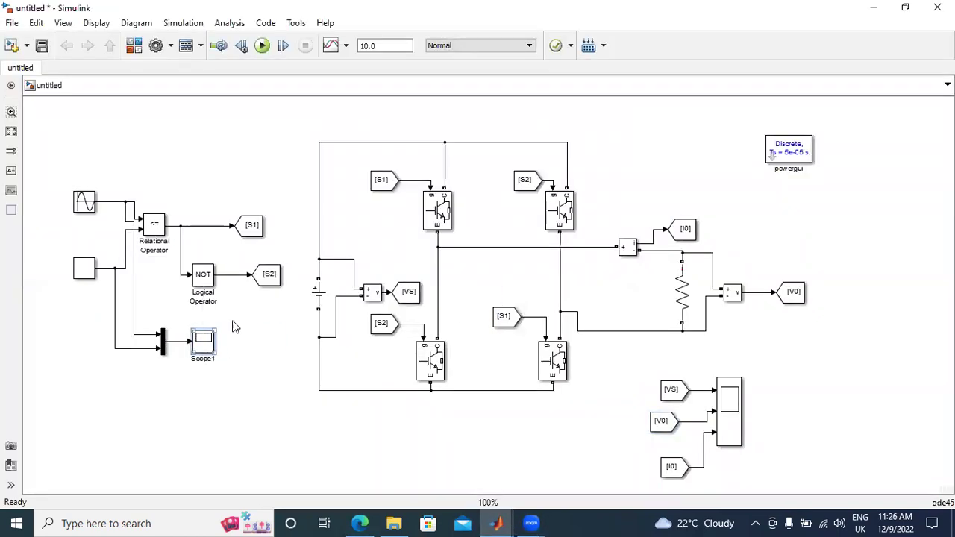
- Switch to the MATLAB Command Window and define the variables ma=0.8 and fcr=900
left_click(496, 523)
left_click(377, 465)
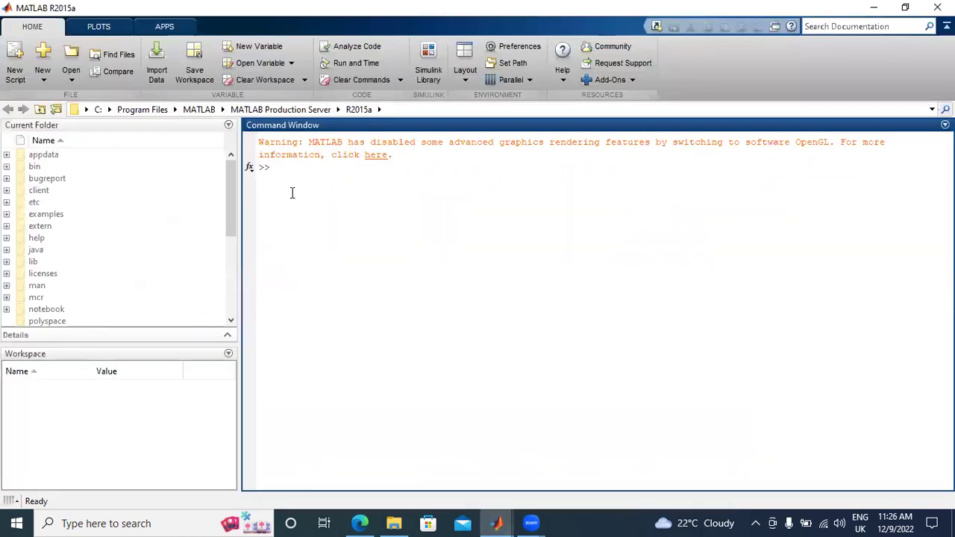
type("ma=0.8")
key("Return")
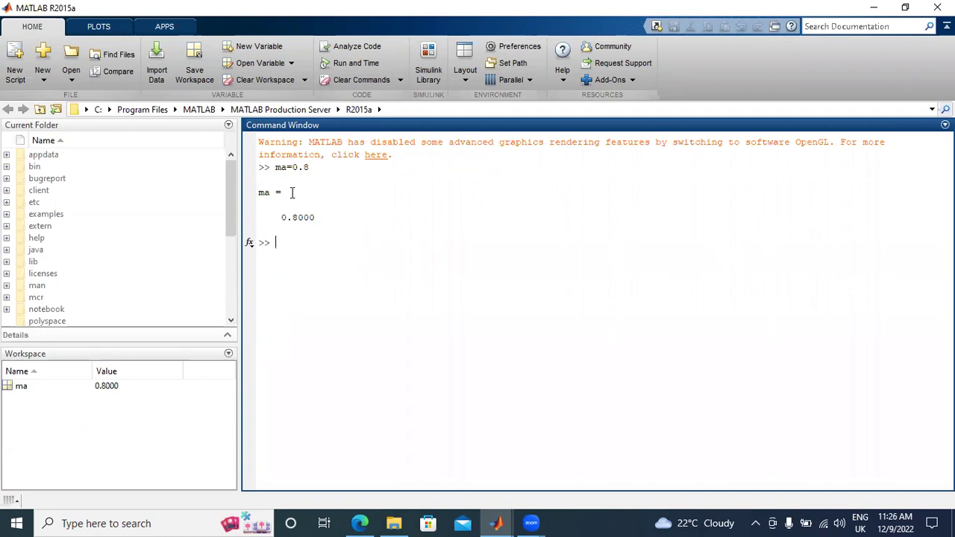
type("fcr=900")
key("Return")
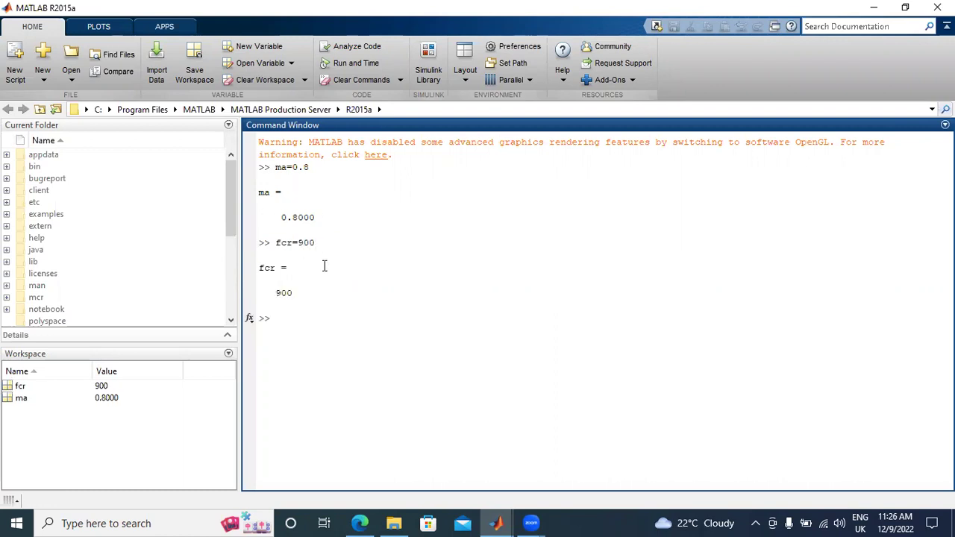
- Return to the Simulink model of the inverter and run the simulation
left_click(496, 523)
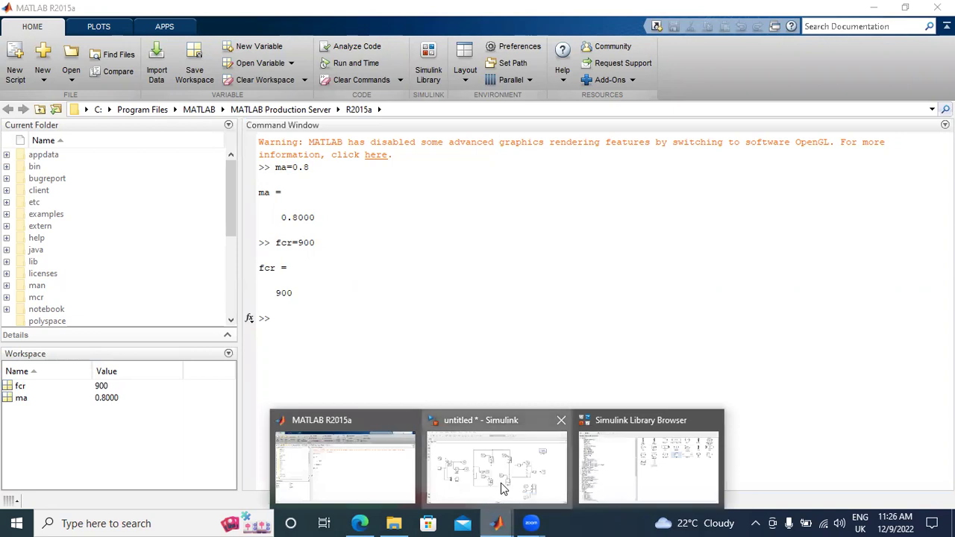
left_click(500, 482)
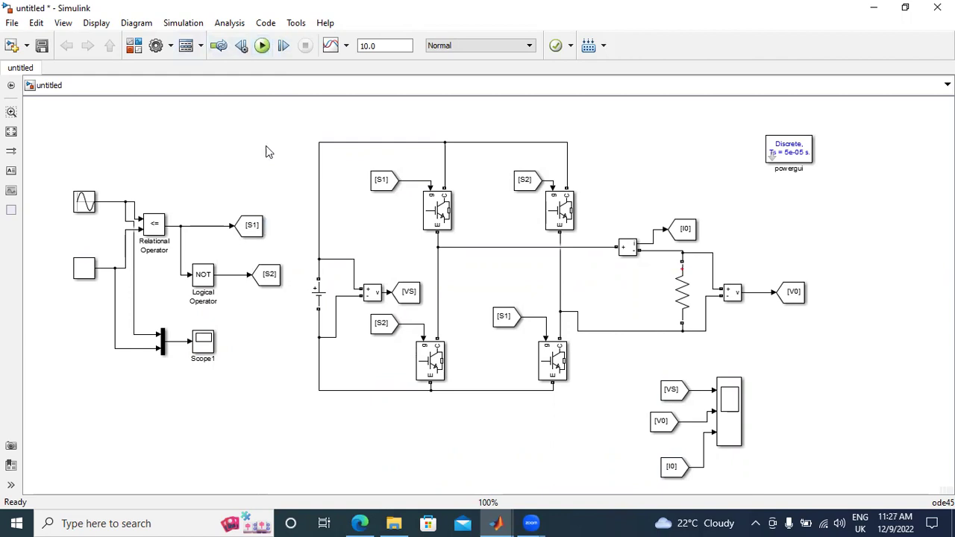
left_click(263, 45)
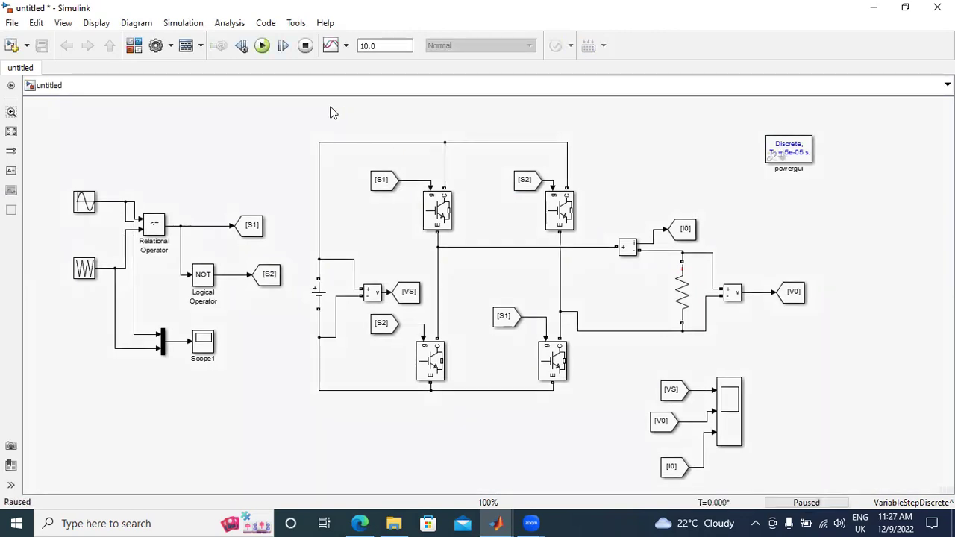
left_click(262, 46)
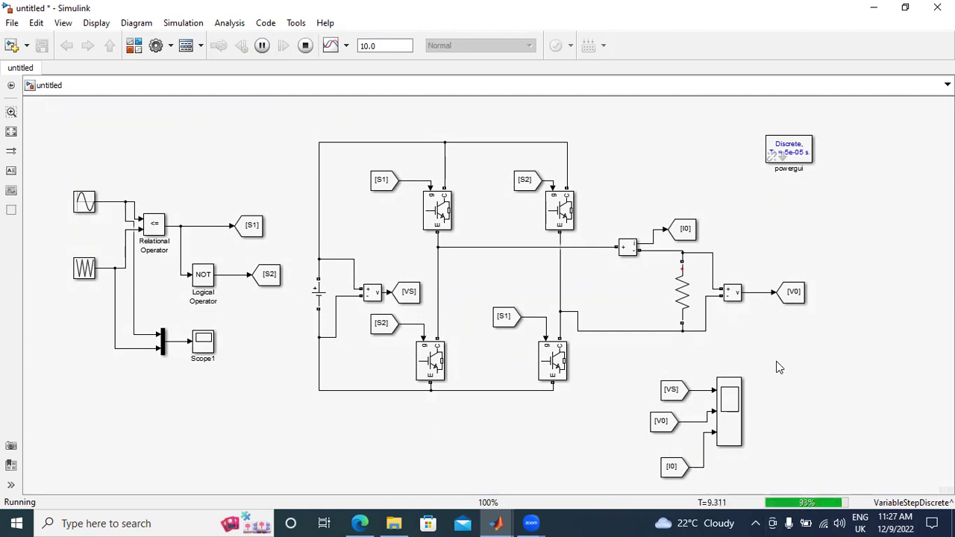
- Inspect the source voltage, output voltage and current waveforms in the three-axis scope, autoscaled and magnified along the time axis
left_click(736, 404)
double_click(733, 404)
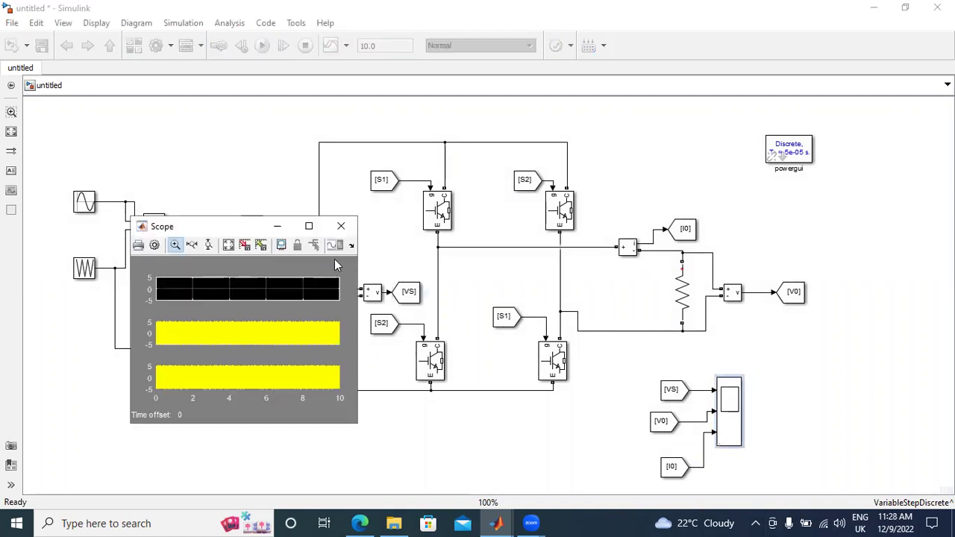
left_click(309, 226)
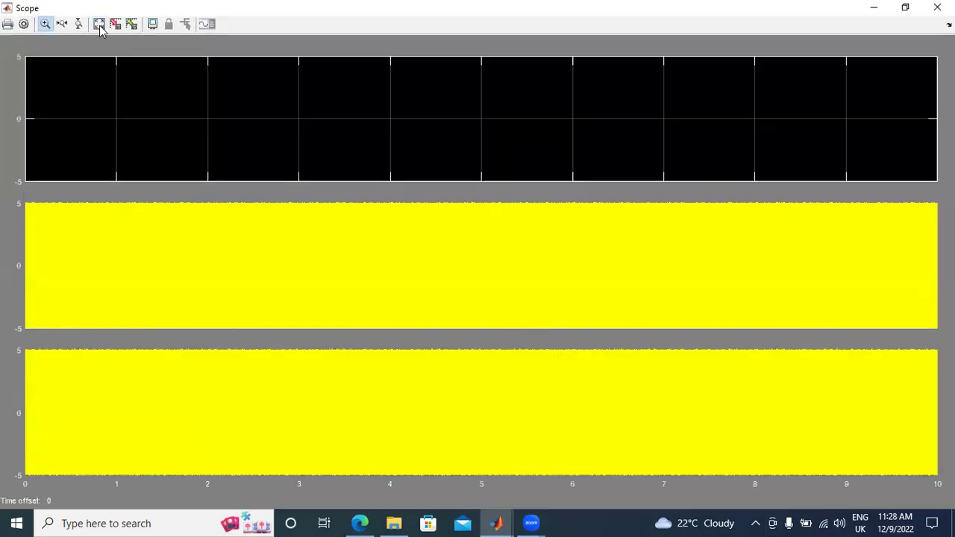
left_click(100, 26)
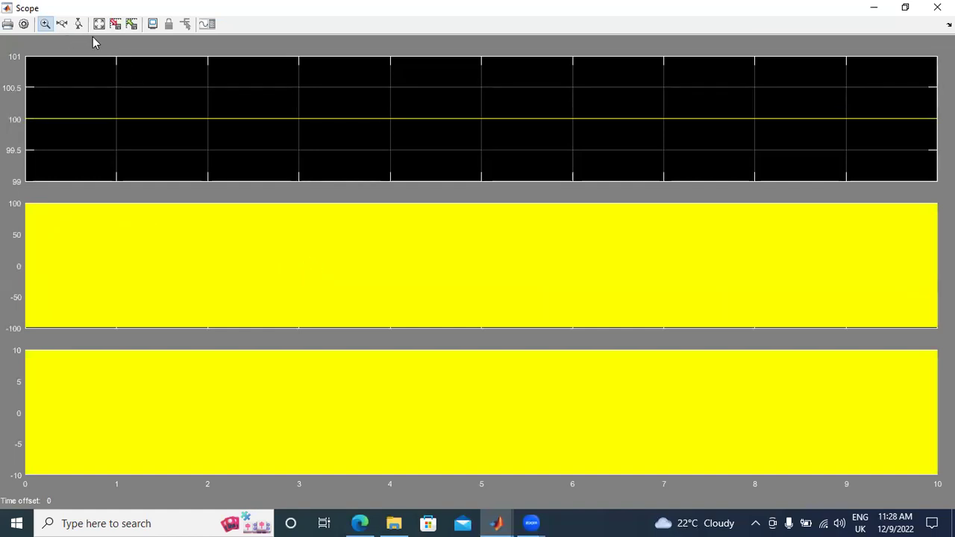
left_click(402, 264)
left_click(333, 277)
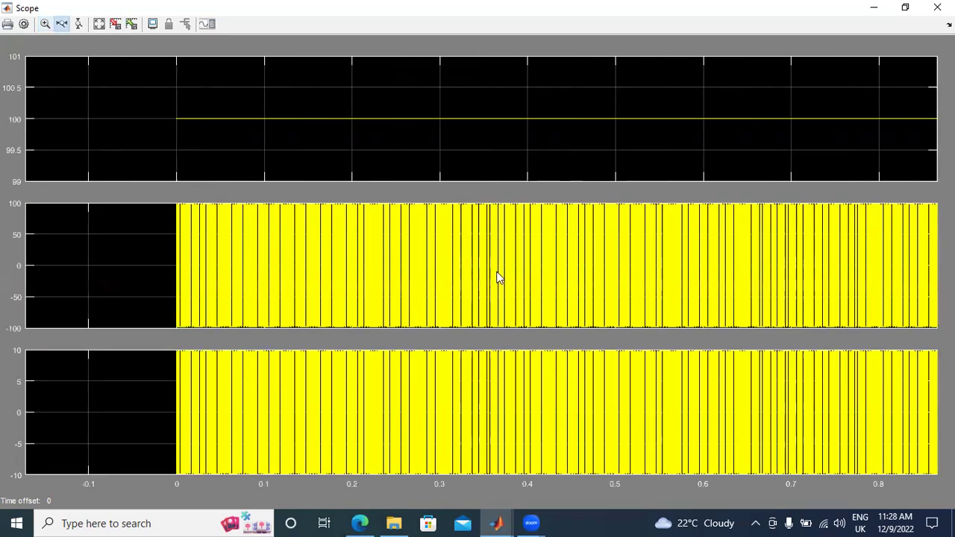
left_click(501, 278)
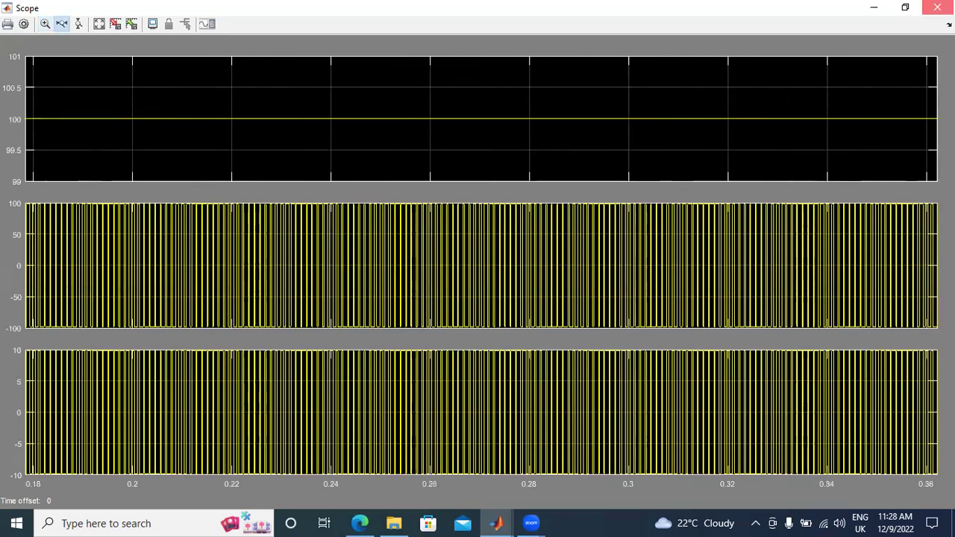
left_click(937, 7)
- Set the simulation stop time to 0.5 and run the simulation again
double_click(376, 45)
type("0.5")
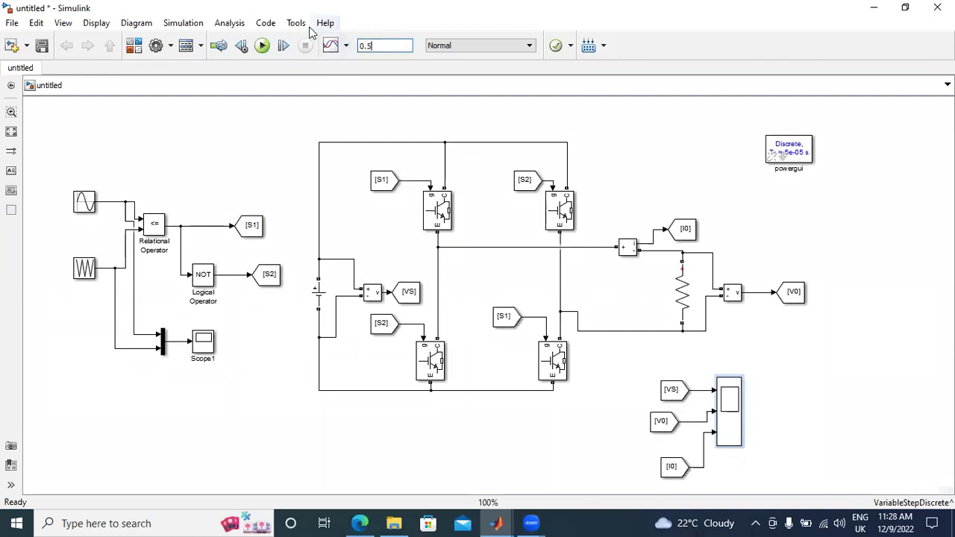
left_click(262, 45)
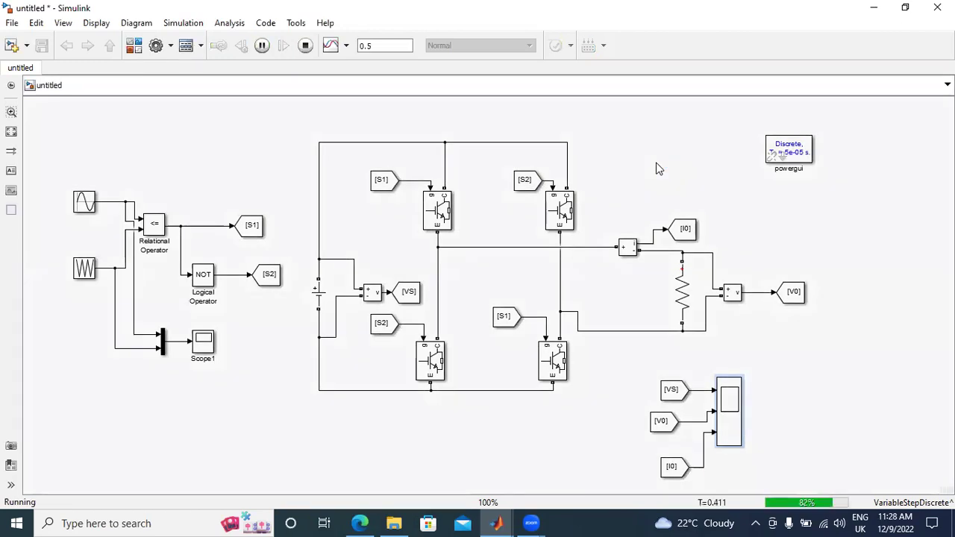
- Autoscale the three-axis scope and examine a few cycles of the output voltage and current pulses along the time axis
double_click(737, 405)
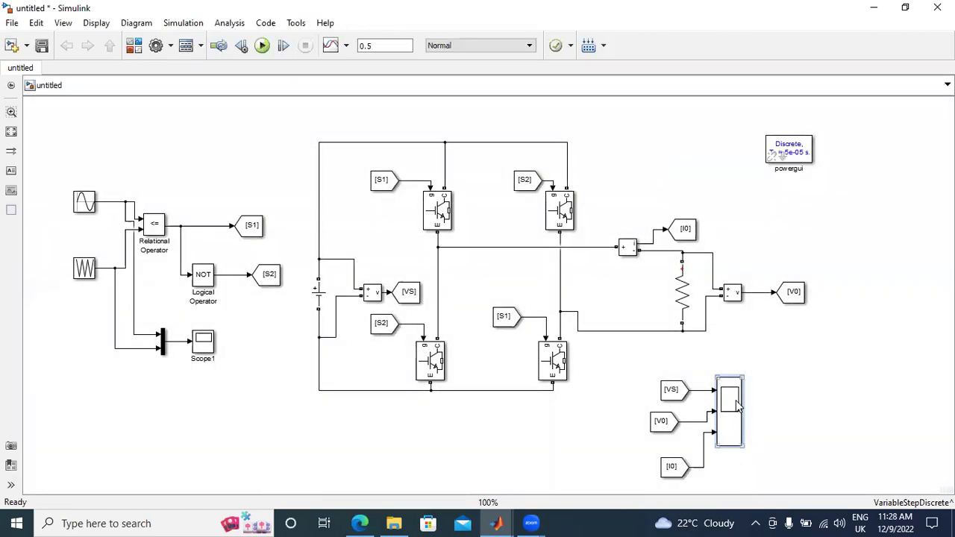
left_click(100, 24)
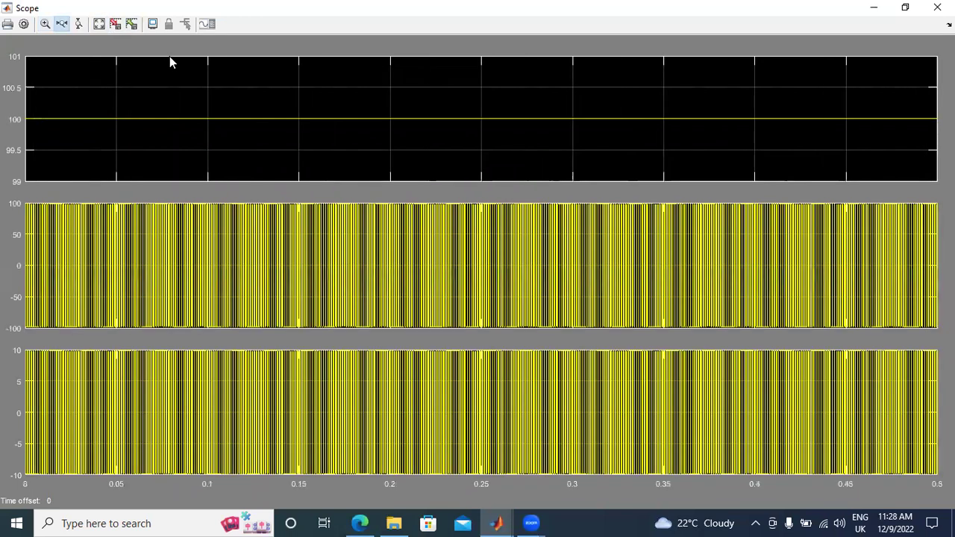
left_click_drag(256, 254, 66, 253)
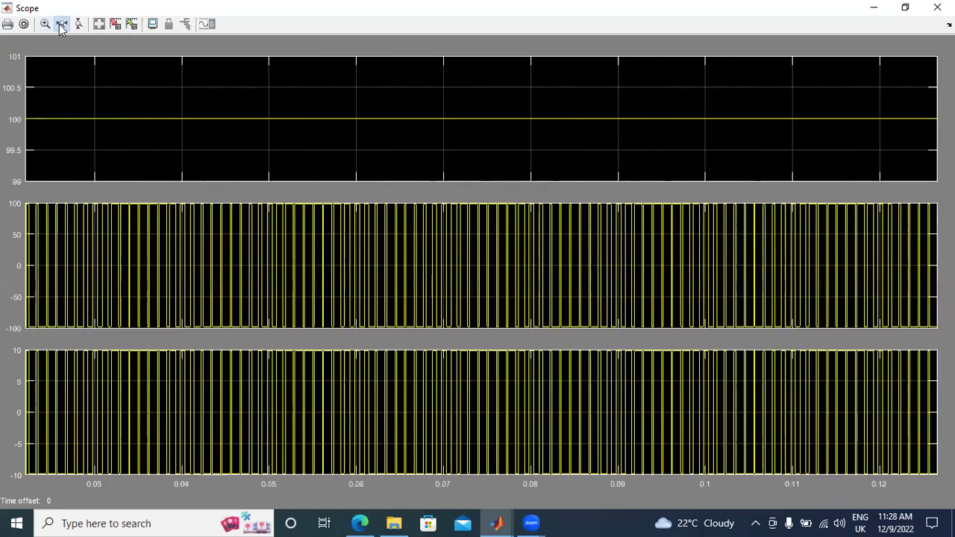
left_click_drag(116, 270, 320, 281)
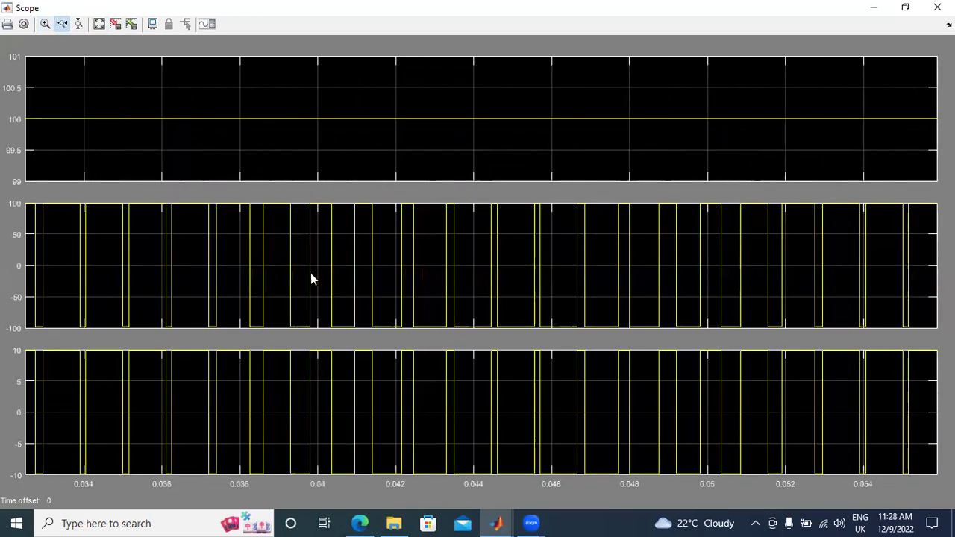
- Set the Y limits of the scope's output voltage axis to -110 and 110, and close the scope
right_click(152, 245)
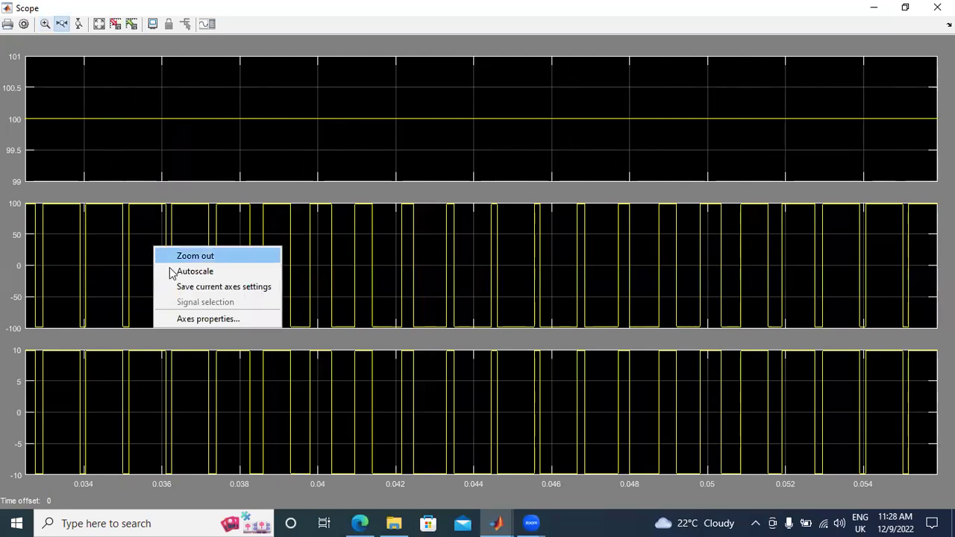
left_click(190, 322)
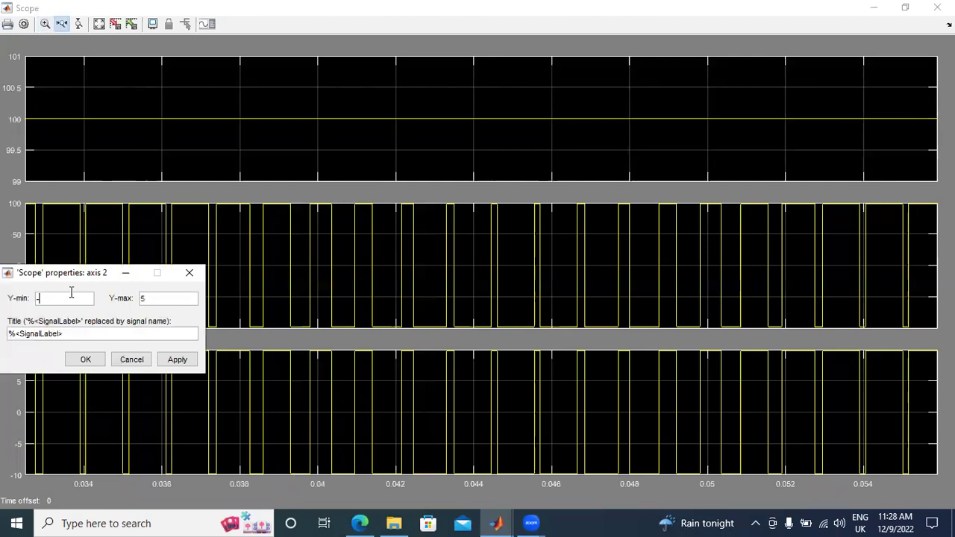
type("100")
left_click(149, 297)
key("BackSpace")
type("110")
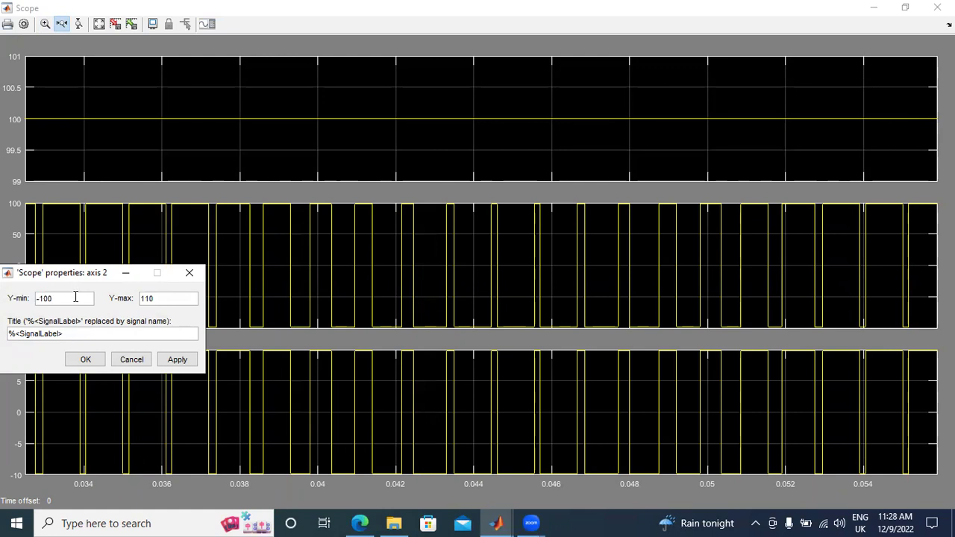
left_click(76, 298)
type("-110")
left_click(179, 359)
left_click(99, 361)
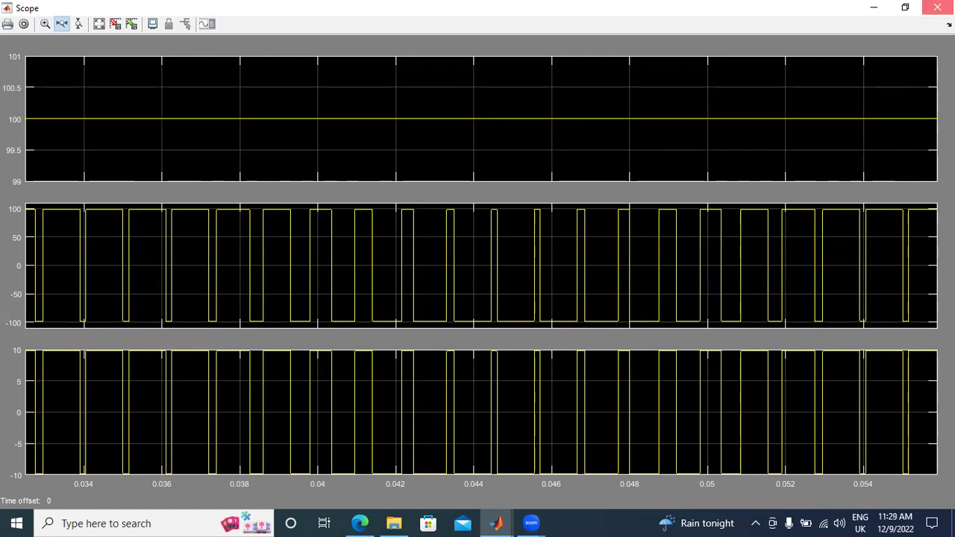
left_click(937, 7)
- Examine the sine reference and triangular carrier in Scope1, autoscaled and magnified in time to about half a sine cycle
left_click(203, 343)
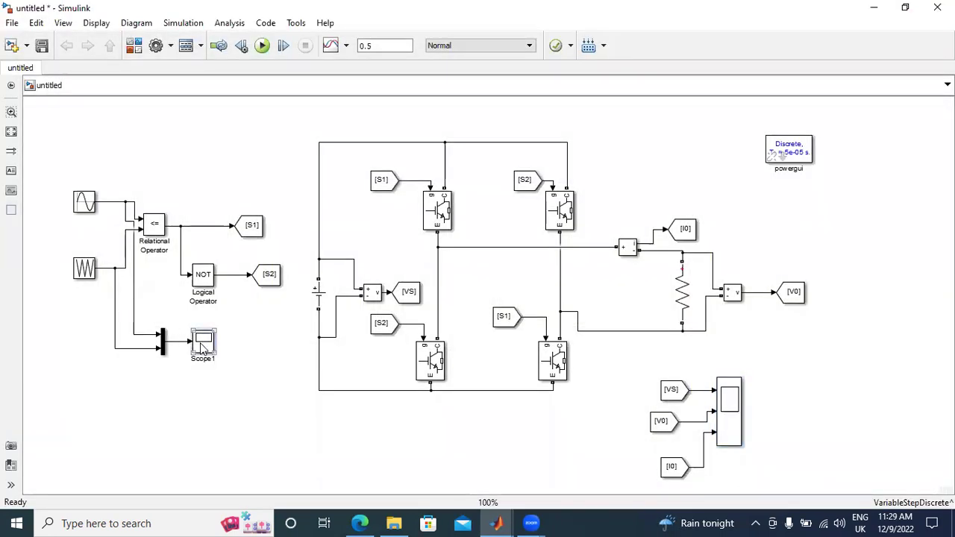
double_click(203, 344)
left_click(309, 226)
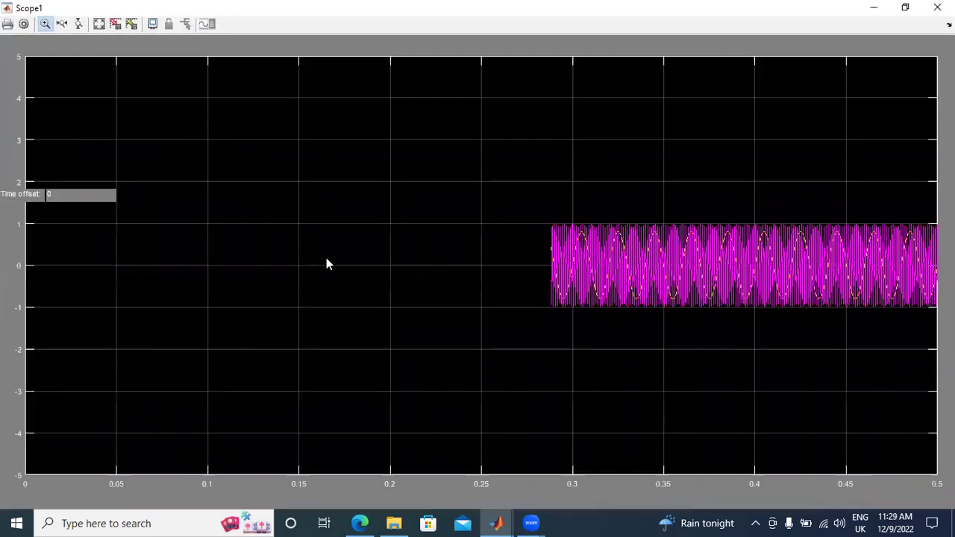
left_click(99, 24)
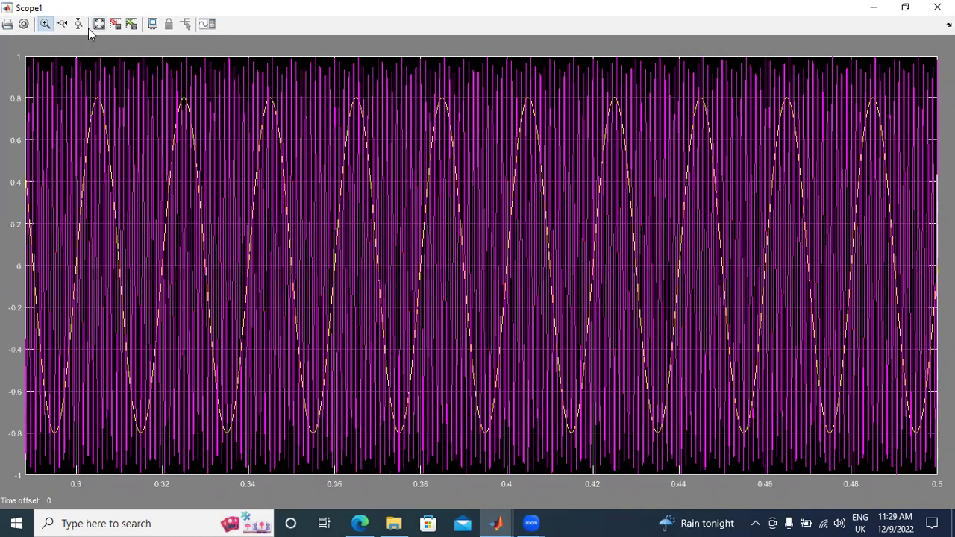
left_click(61, 23)
left_click_drag(124, 221, 330, 235)
left_click_drag(172, 220, 421, 229)
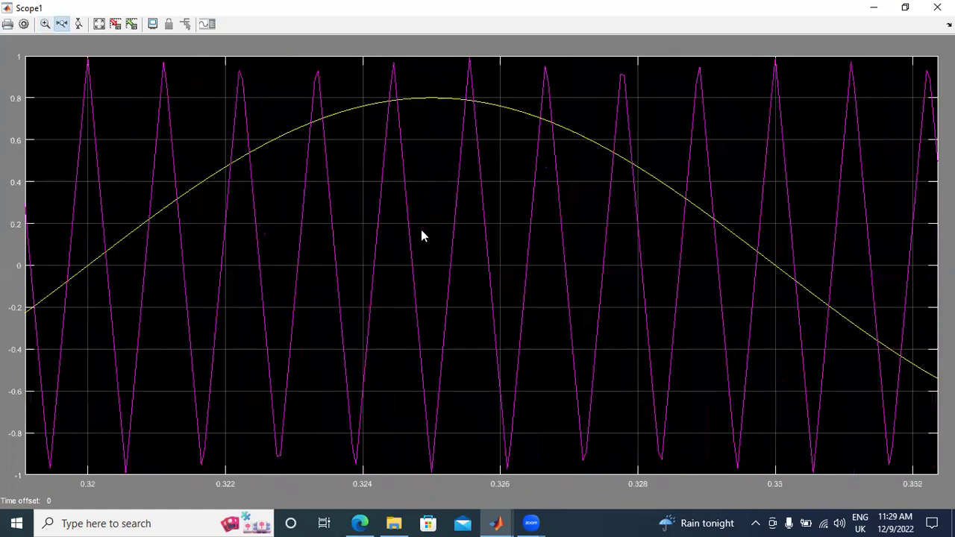
- Autoscale Scope1, examine about two cycles of the sine reference against the triangular carrier, and close the scope
left_click(99, 24)
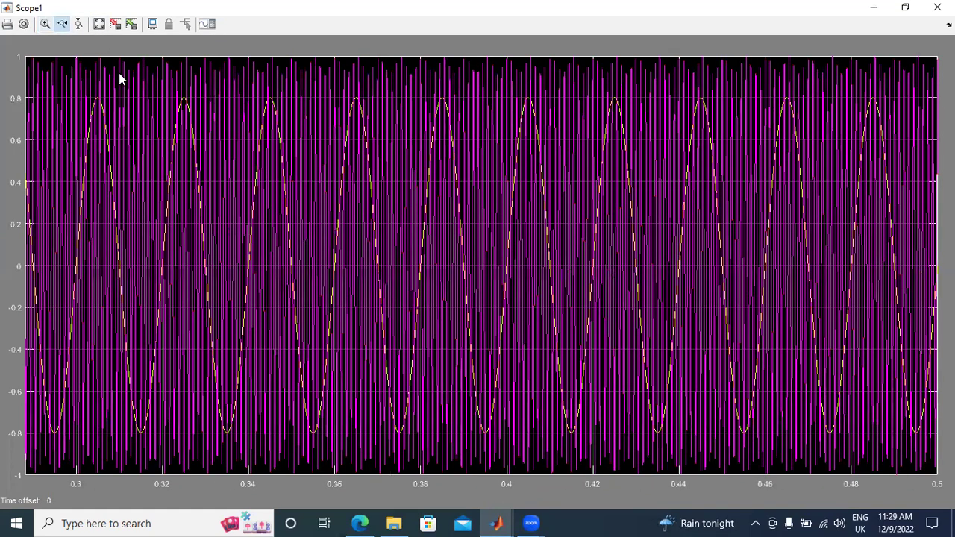
left_click_drag(97, 221, 247, 219)
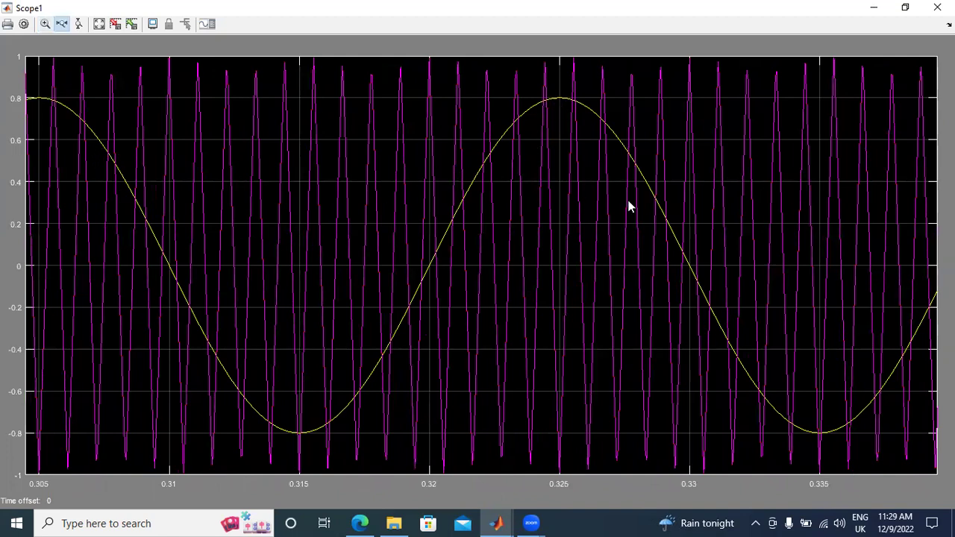
left_click(938, 7)
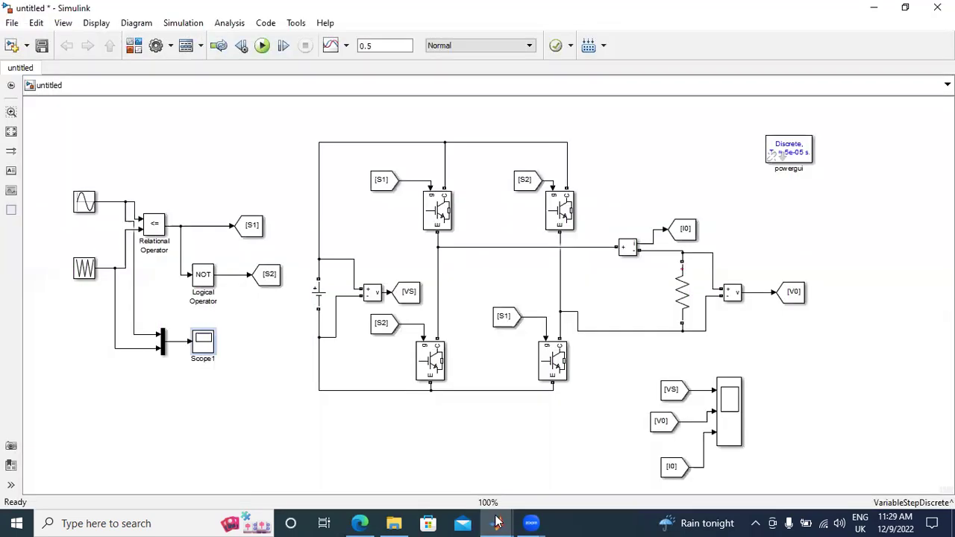
- Switch to the main MATLAB window and clear all text from the Command Window
left_click(497, 522)
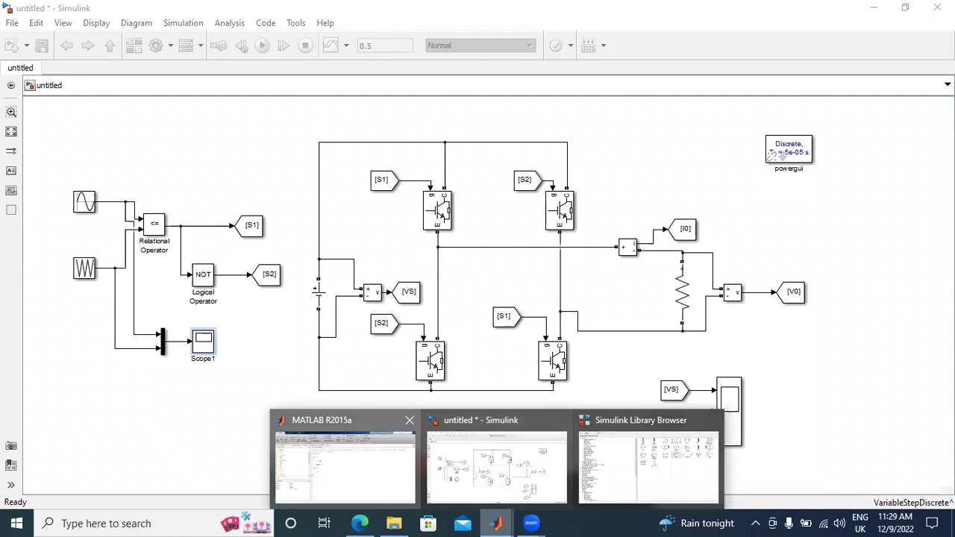
left_click(344, 459)
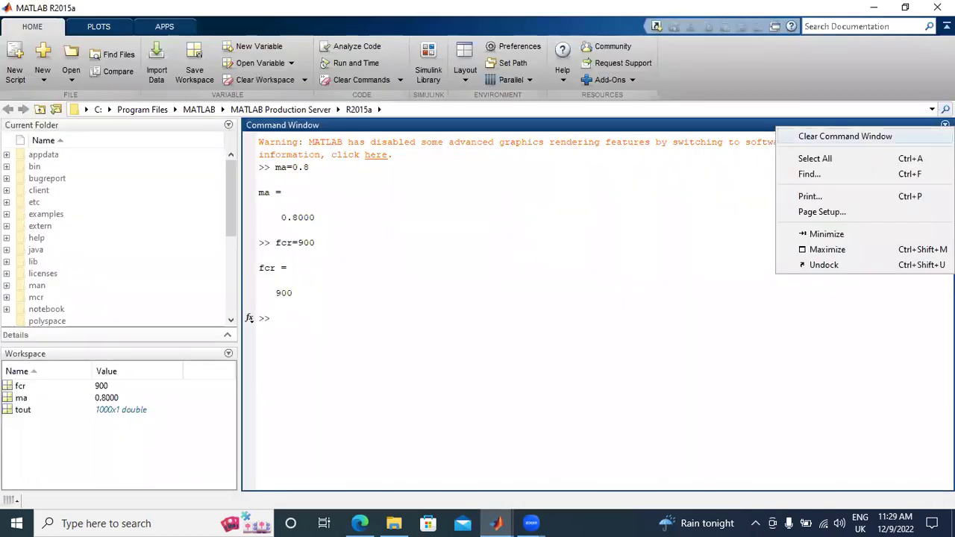
left_click(888, 137)
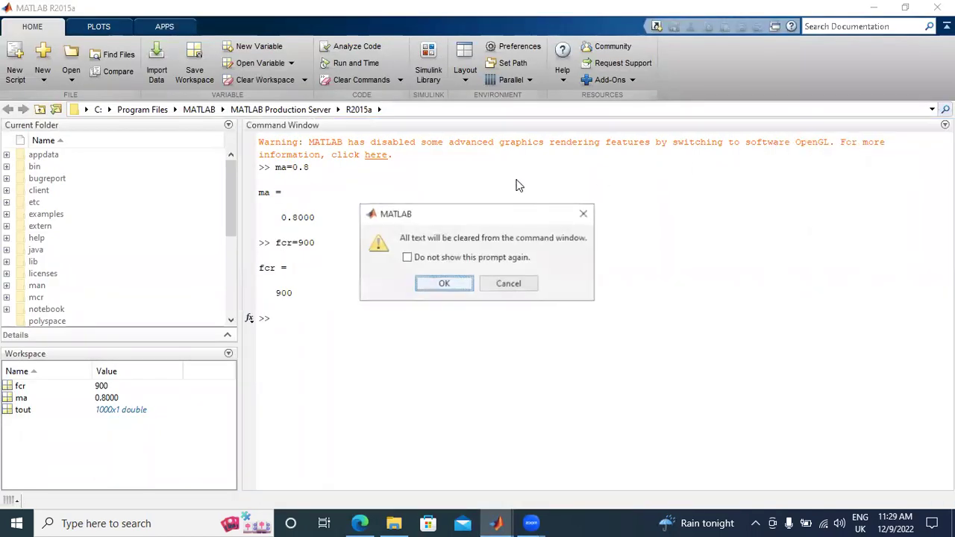
left_click(452, 284)
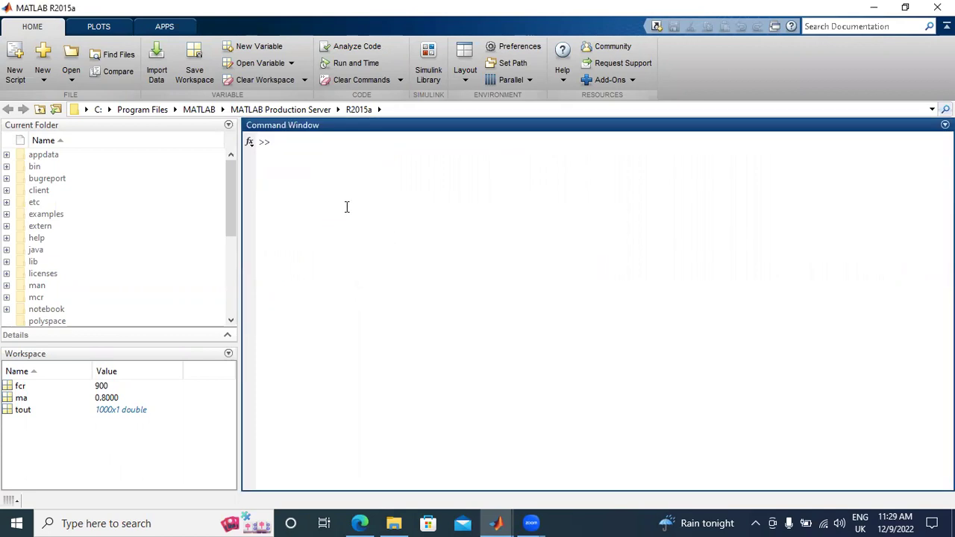
- Set the workspace variables ma=0.95 and fcr=1000 in the Command Window
type("ma=0.95")
key("Return")
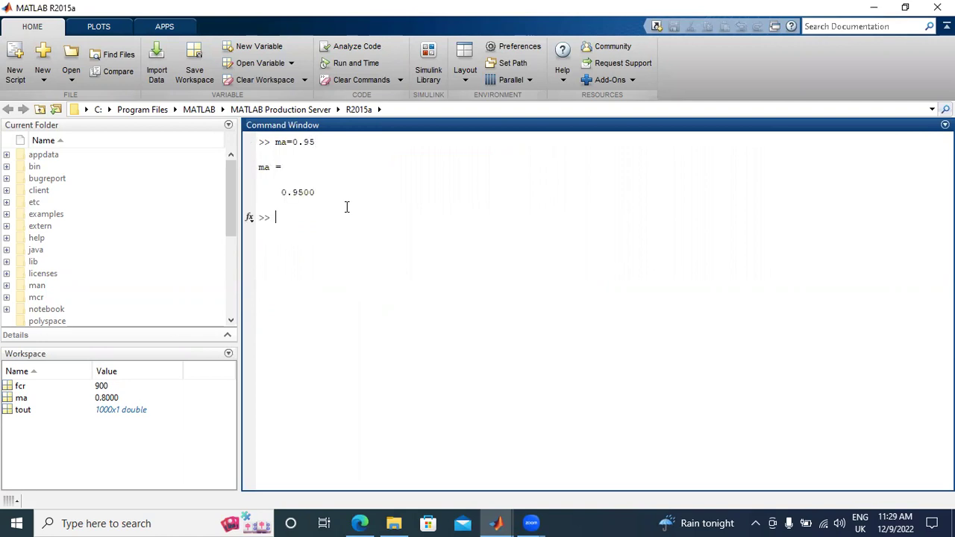
type("fcr=100")
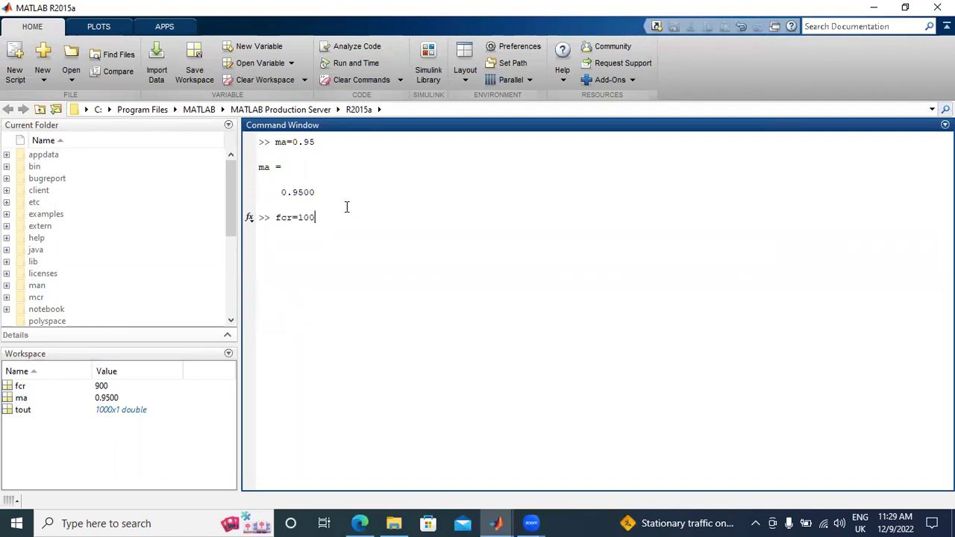
type("0")
key("Return")
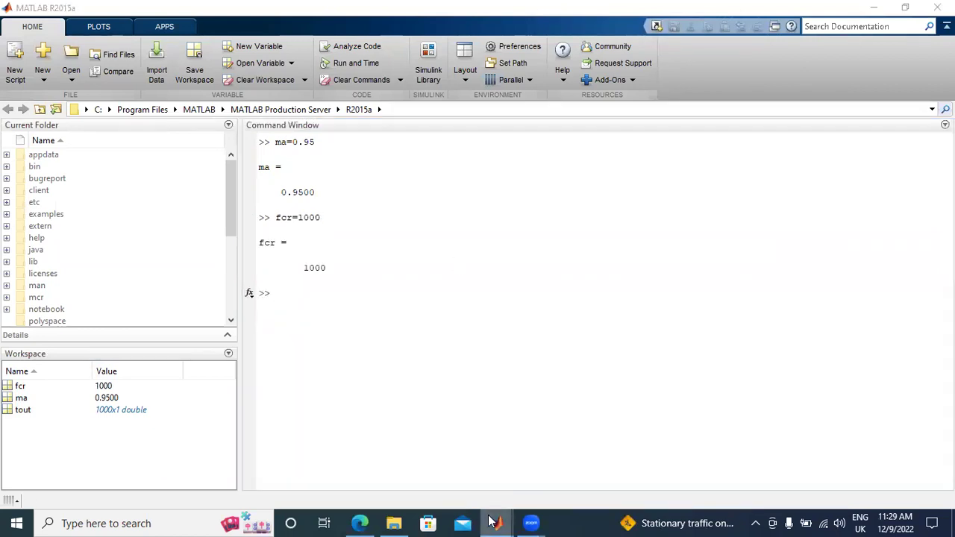
- Return to the Simulink inverter model and run the simulation with the new modulation index and carrier frequency
mouse_move(496, 523)
left_click(510, 475)
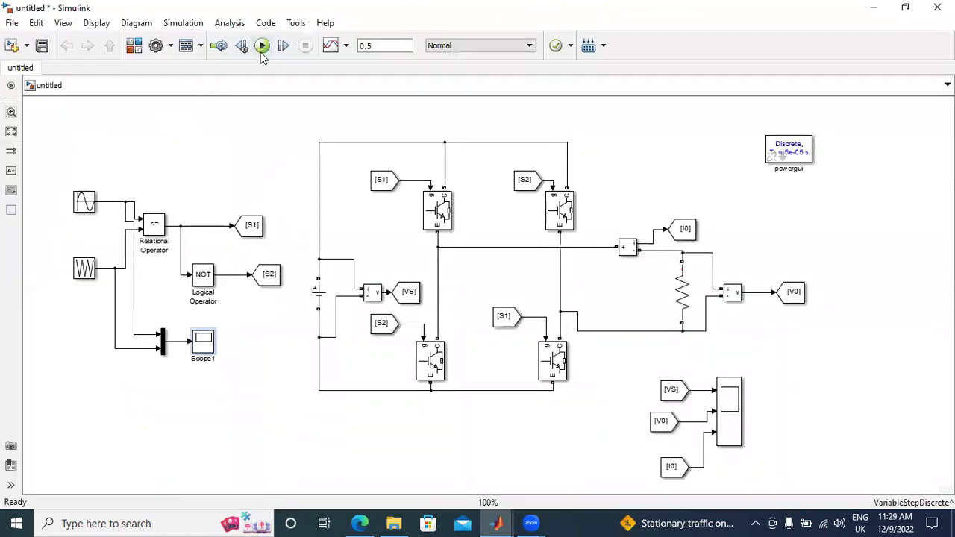
left_click(262, 47)
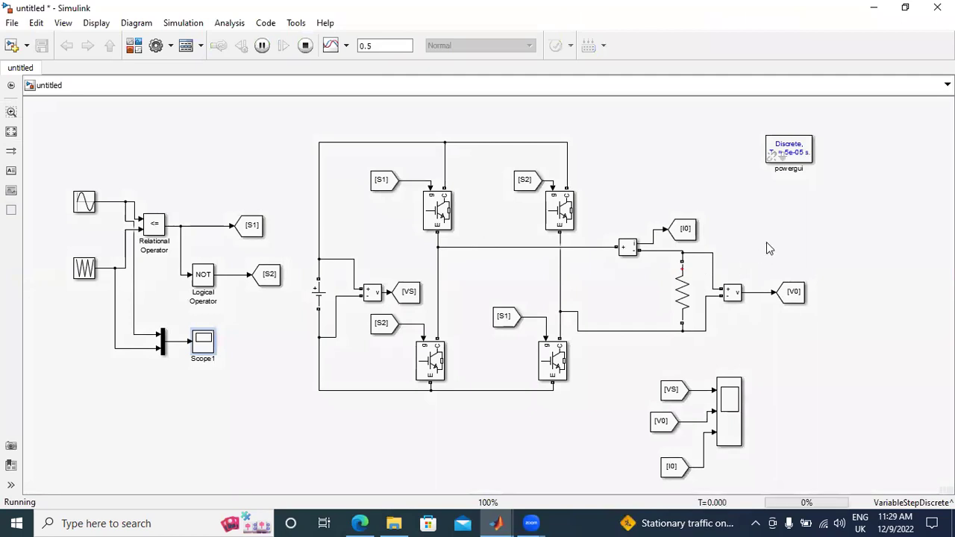
- Open the three-axis scope, autoscale it and examine the output pulses from about 0.1225 to 0.127 s
double_click(730, 410)
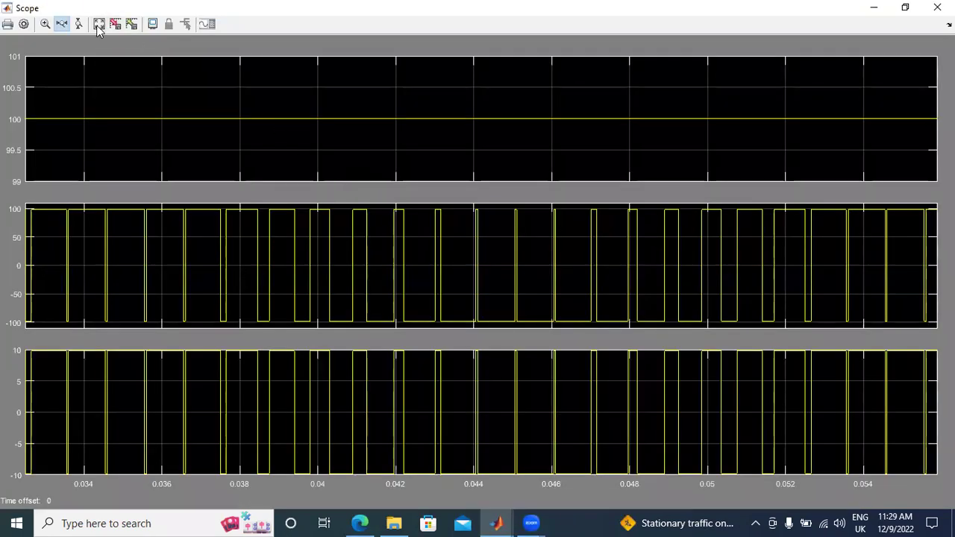
left_click(99, 25)
left_click_drag(183, 303, 419, 306)
left_click_drag(221, 265, 455, 270)
left_click_drag(249, 263, 378, 263)
- Apply the Y limits of -110 and 110 to the scope's output voltage axis
right_click(203, 258)
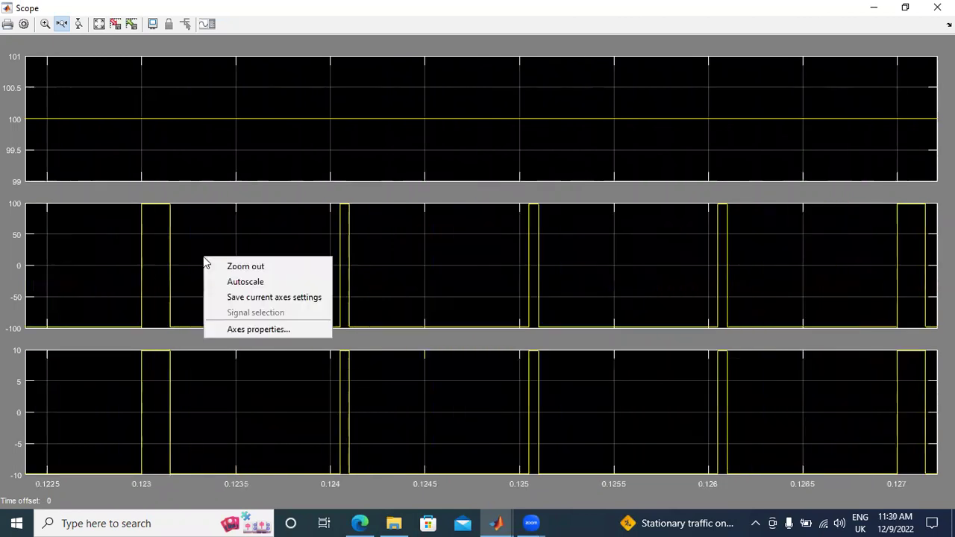
left_click(247, 329)
left_click(174, 360)
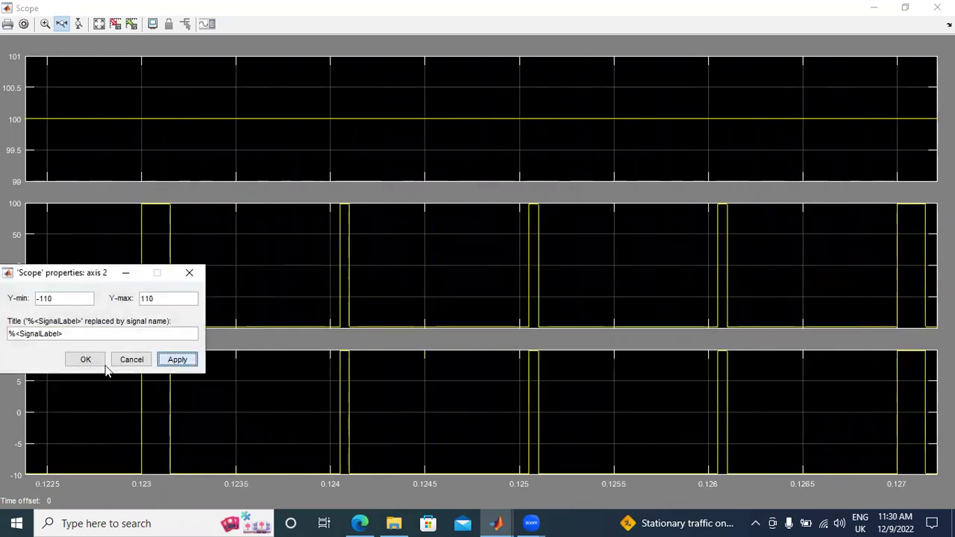
left_click(89, 359)
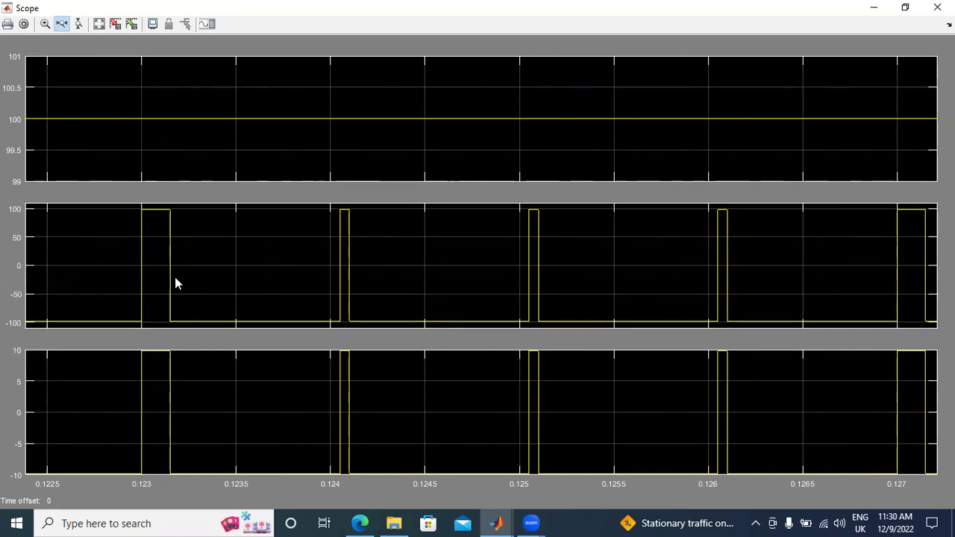
- Autoscale all three scope axes and examine the voltage and current pulses from about 0.07 to 0.1 s
left_click(99, 24)
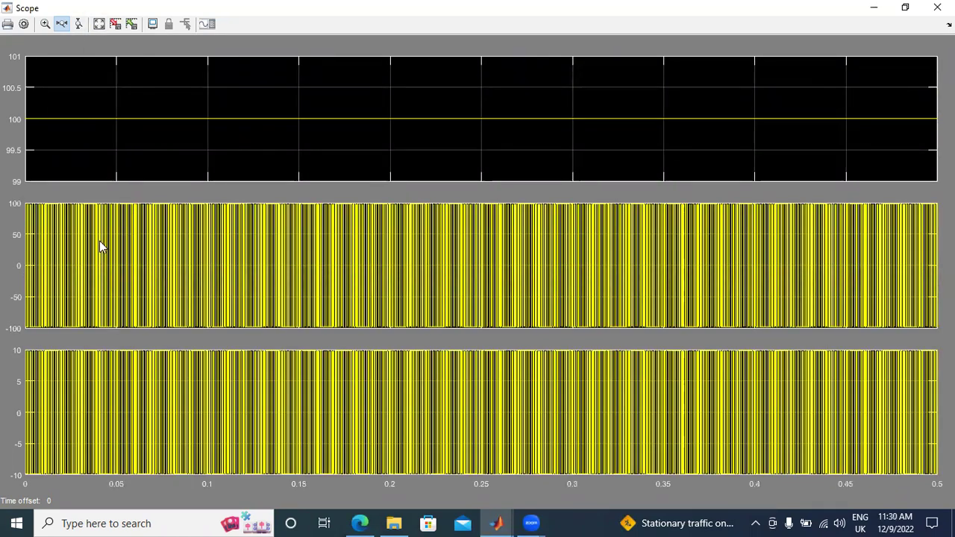
left_click_drag(113, 271, 345, 279)
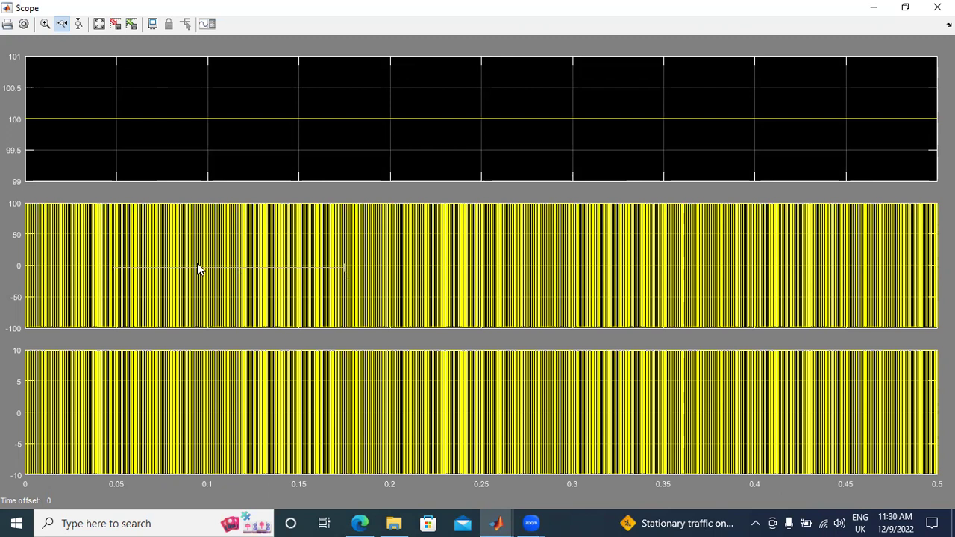
left_click_drag(393, 250, 181, 258)
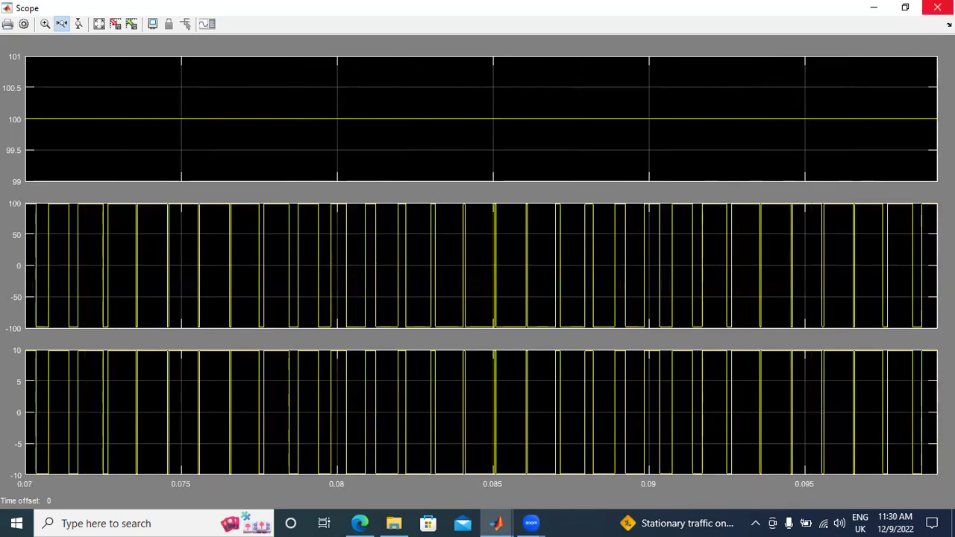
- Enable saving the three-axis scope's data to the workspace, with no limit on data points
left_click(24, 24)
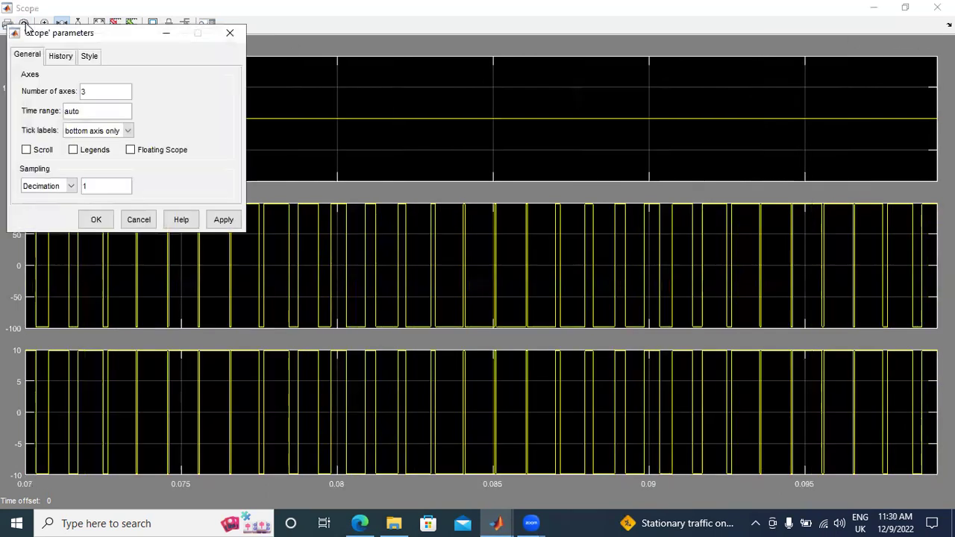
left_click(59, 59)
left_click(37, 83)
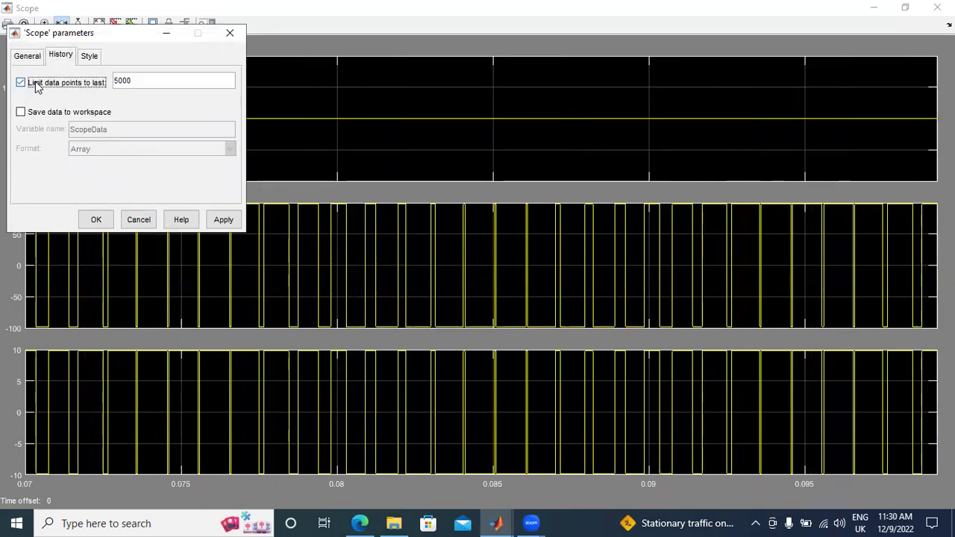
left_click(37, 84)
left_click(21, 113)
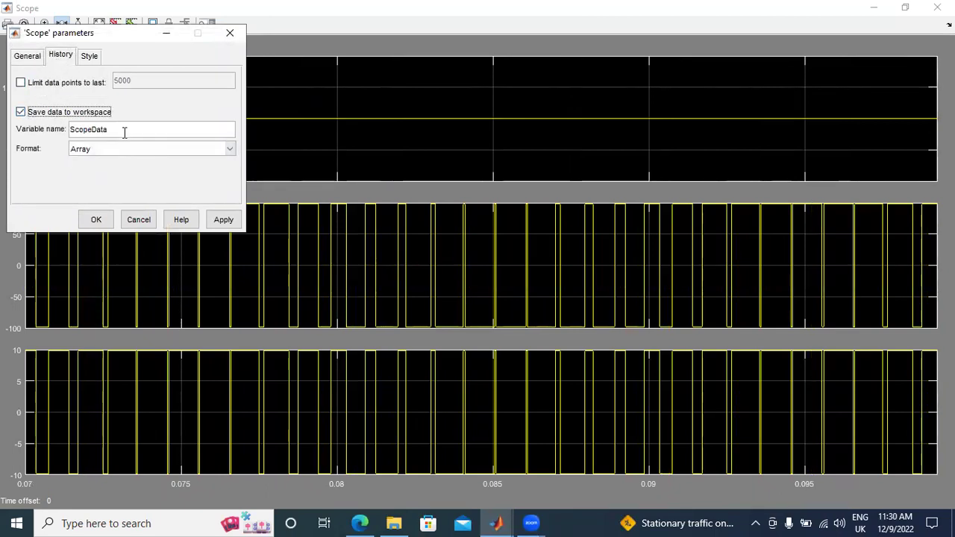
- Set the saved data format to Structure with time and the variable name to voltage, apply the settings and close the scope
left_click(153, 154)
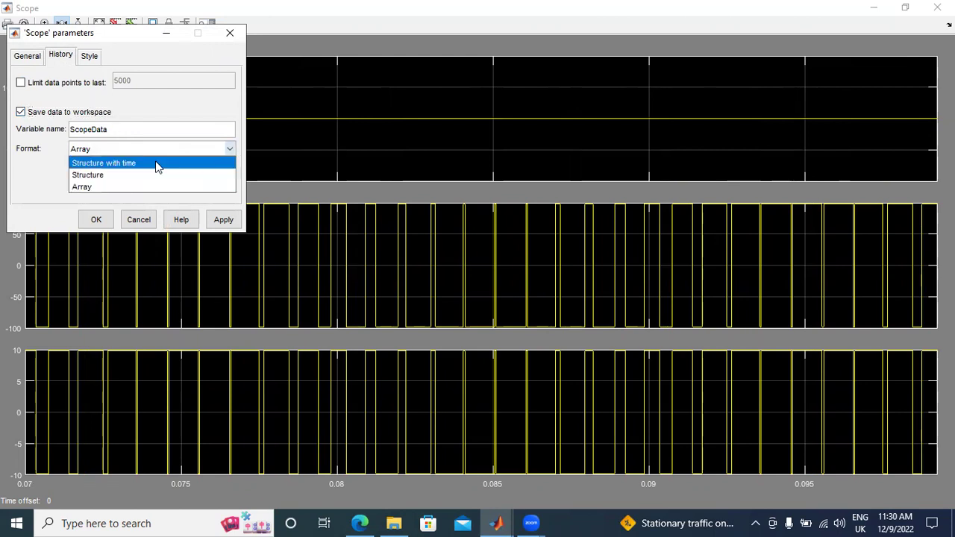
left_click(157, 165)
left_click_drag(152, 133, 40, 130)
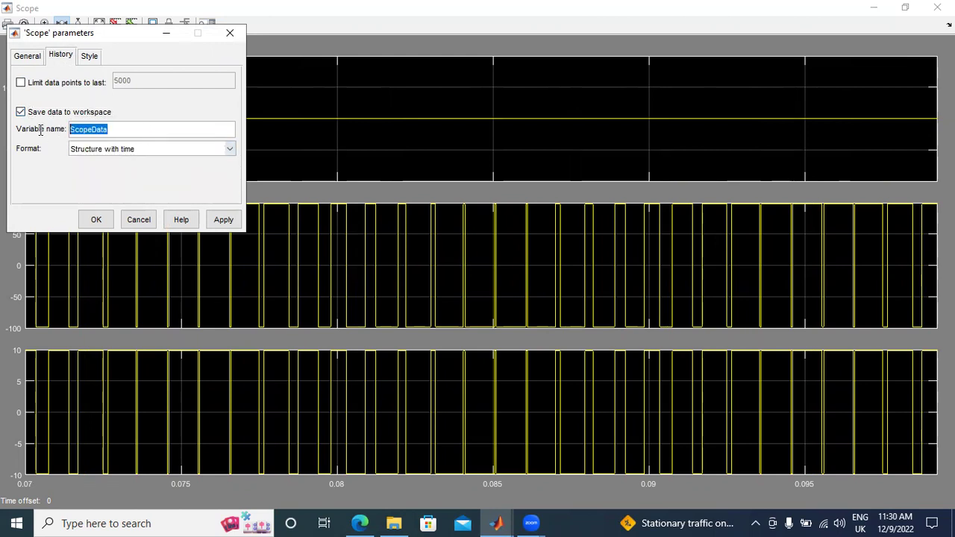
type("voltage")
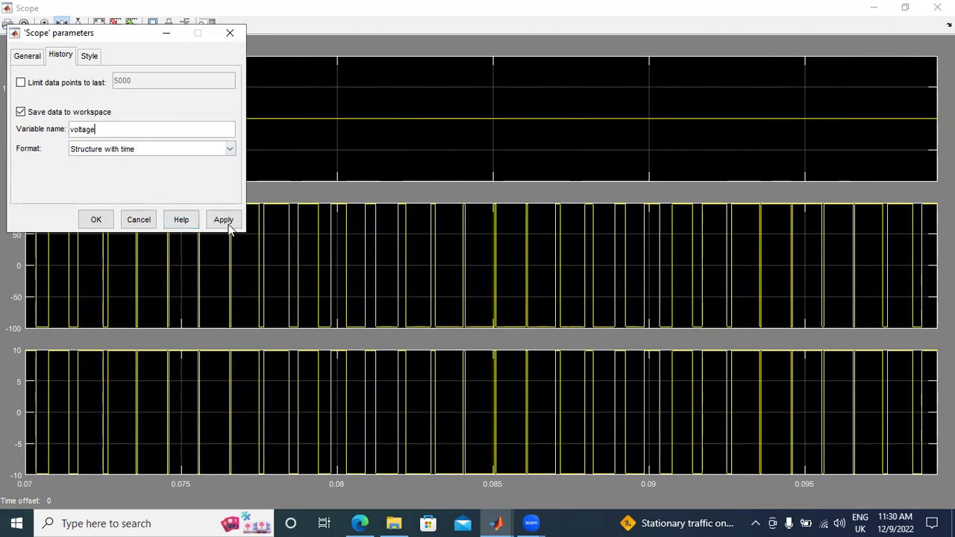
left_click(223, 219)
left_click(82, 222)
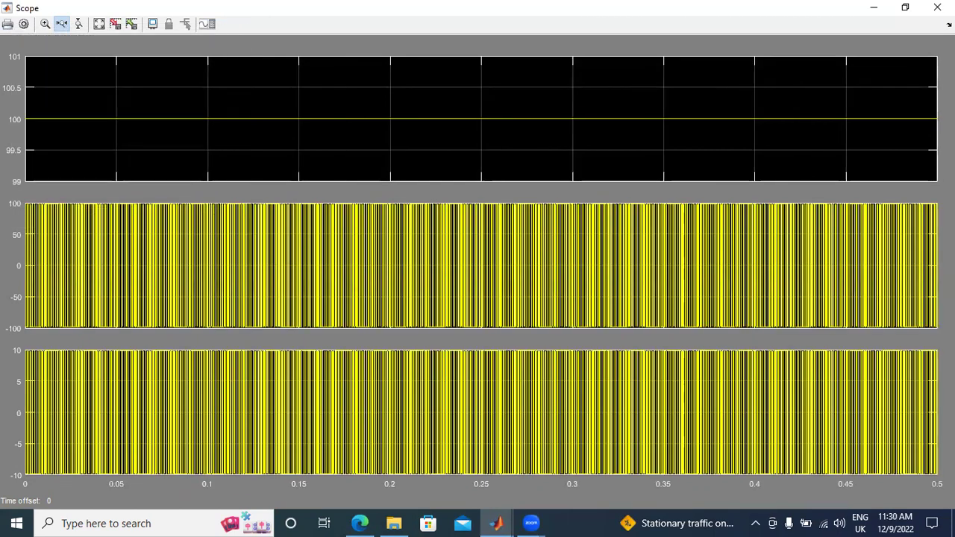
left_click(937, 7)
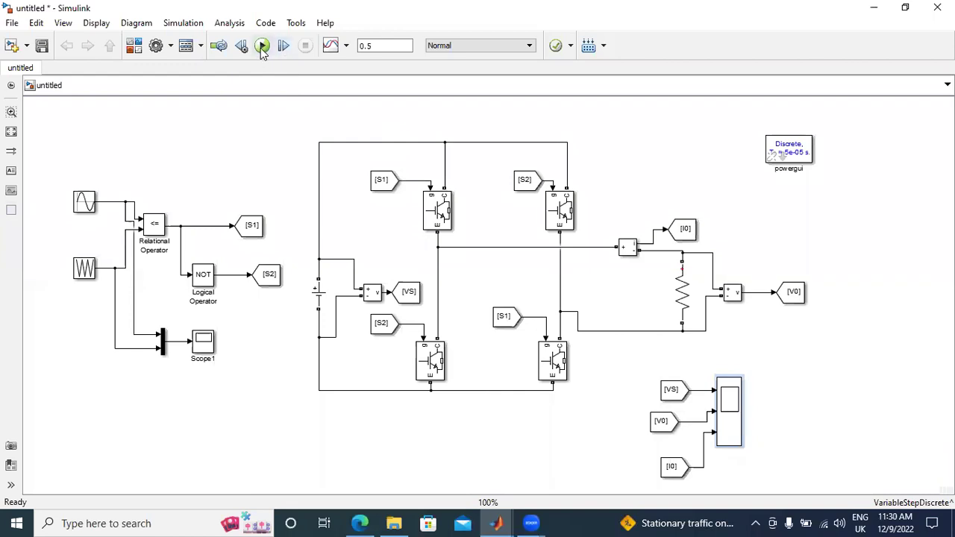
- Run the simulation to log the scope data and open the FFT Analysis tool of the powergui block
left_click(261, 47)
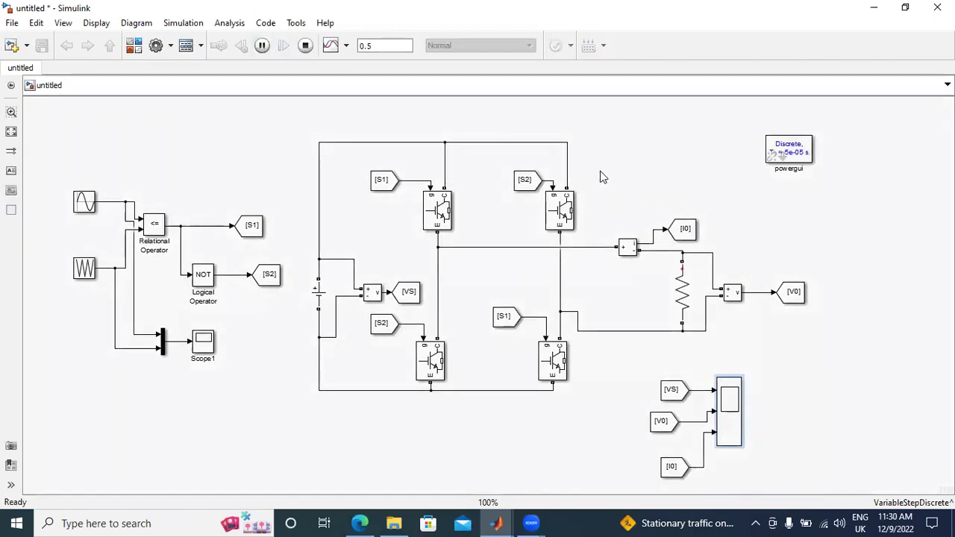
double_click(796, 154)
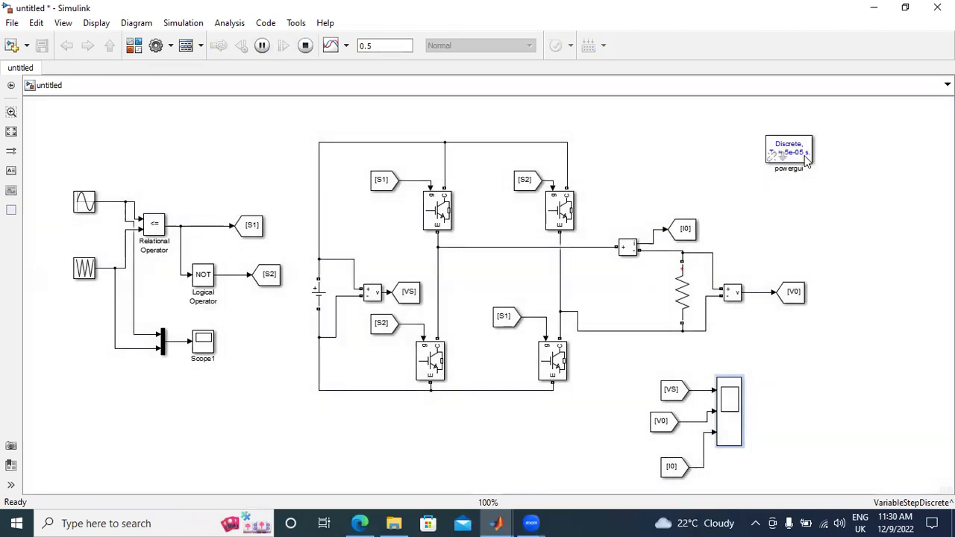
left_click(504, 85)
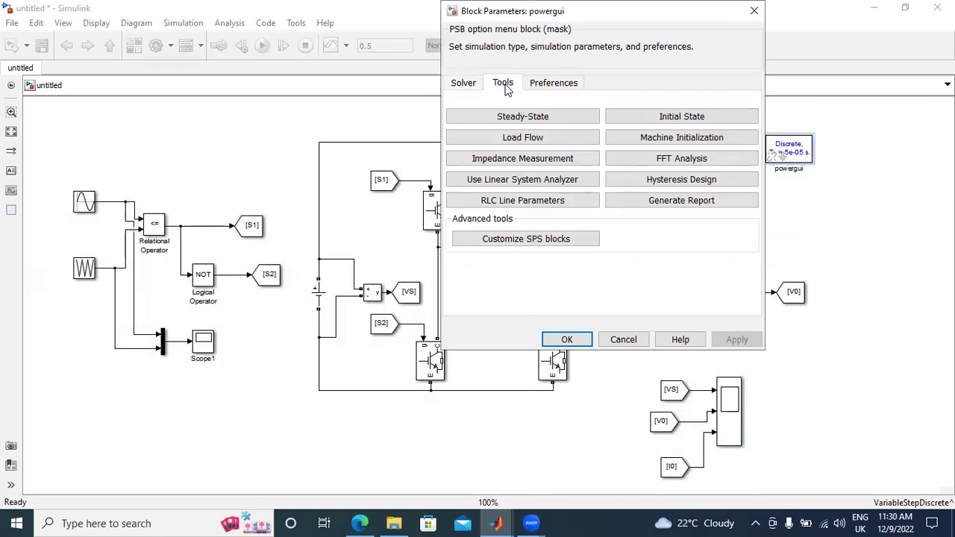
left_click(470, 84)
left_click(504, 84)
left_click(681, 157)
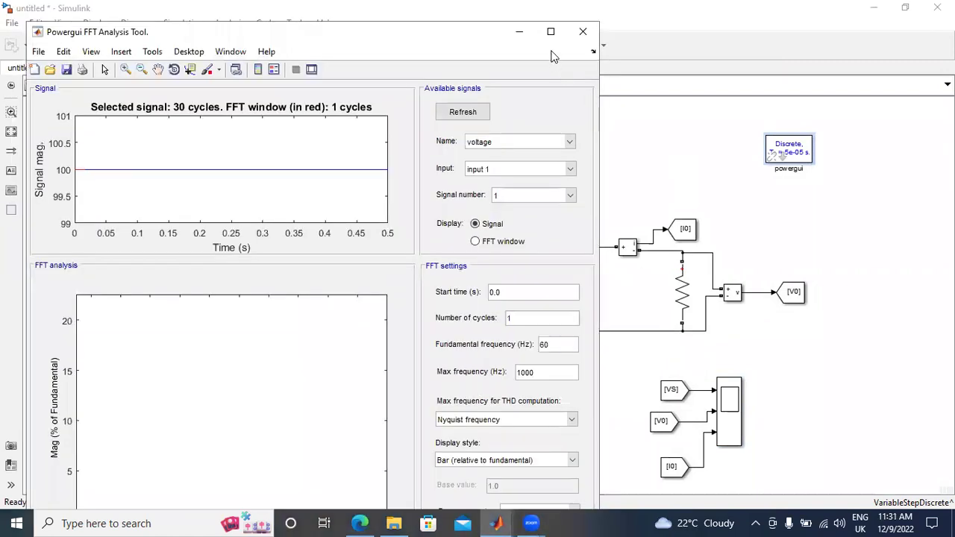
left_click(571, 142)
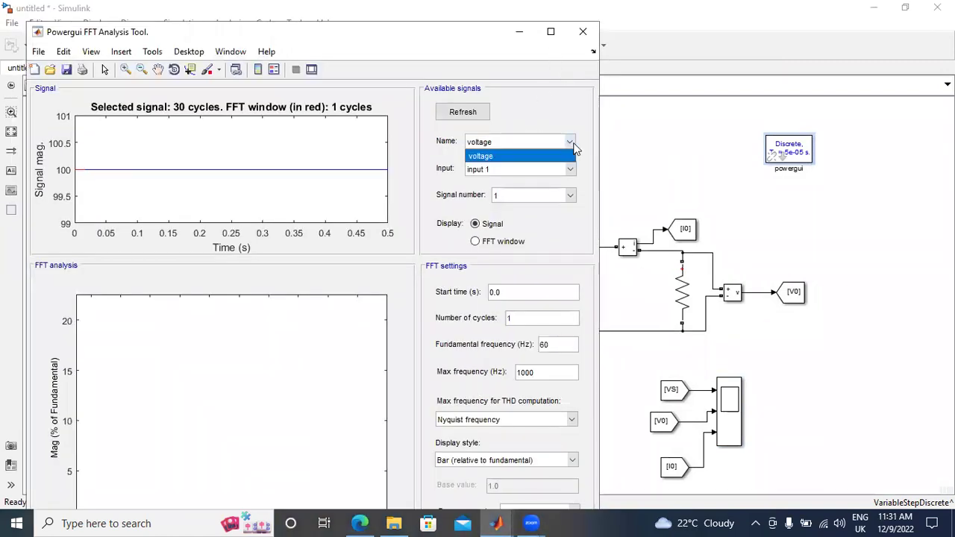
left_click(611, 142)
double_click(784, 153)
left_click(503, 82)
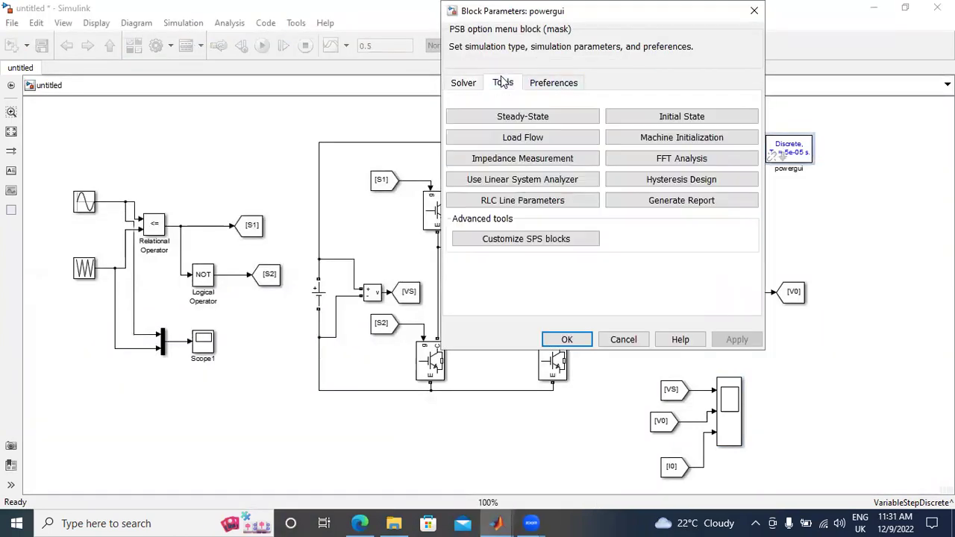
left_click(685, 159)
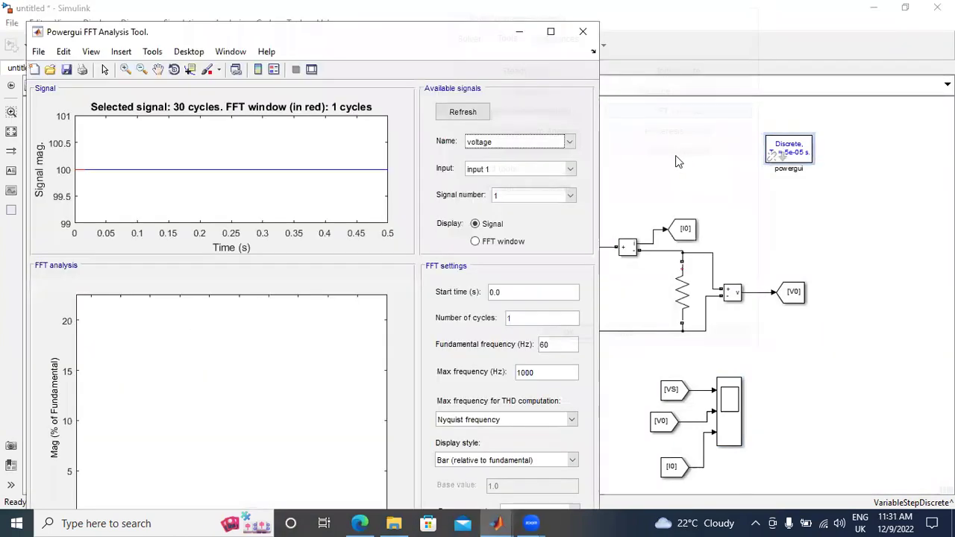
- Select input 2 of the logged voltage structure as the signal for FFT analysis
left_click(569, 143)
left_click(569, 170)
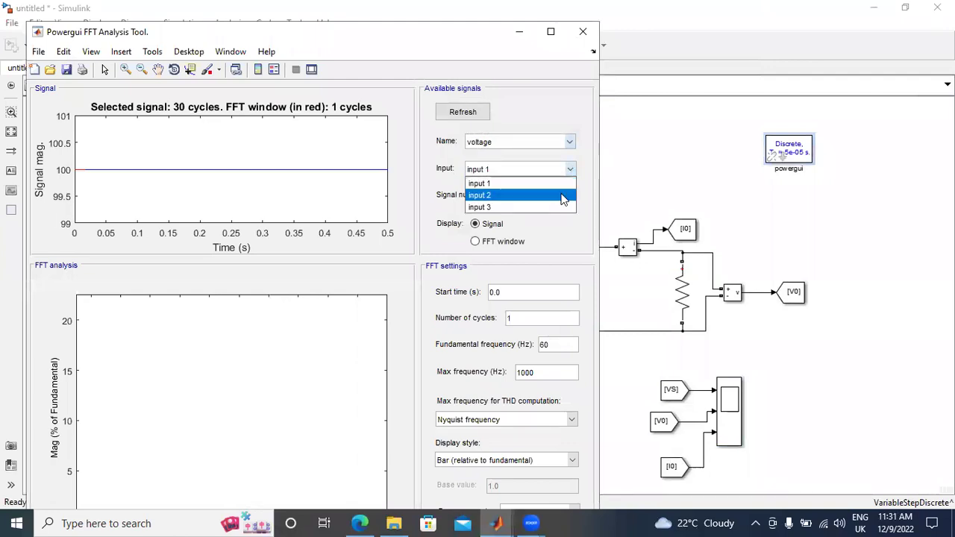
left_click(563, 196)
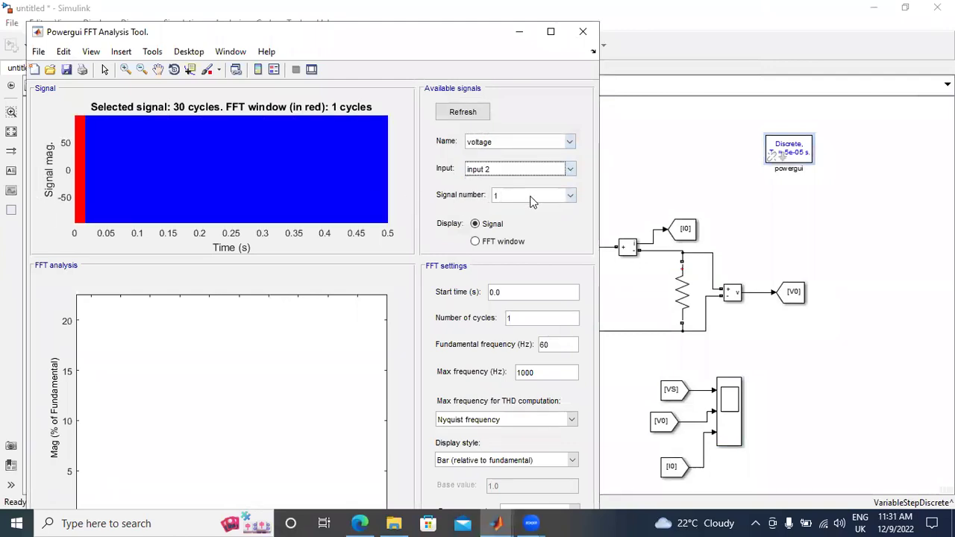
- Set the FFT start time to 0.05 s and the number of cycles to 2, and enter 50 Hz as the fundamental frequency
left_click(524, 292)
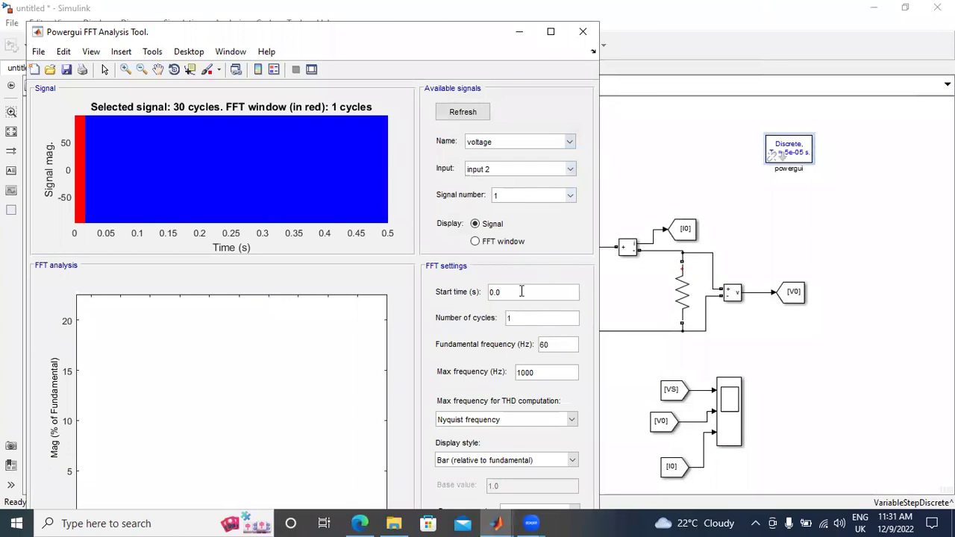
key("BackSpace")
left_click(533, 315)
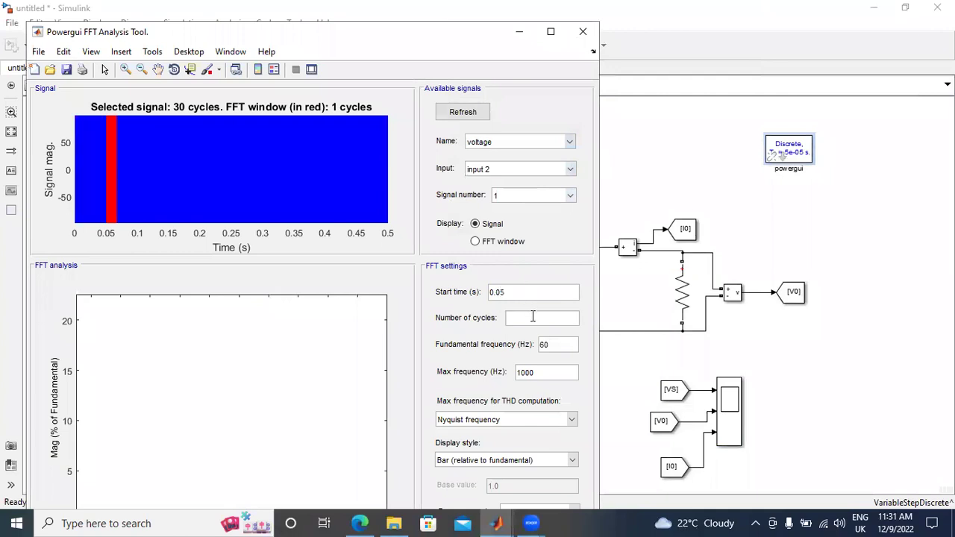
left_click(554, 344)
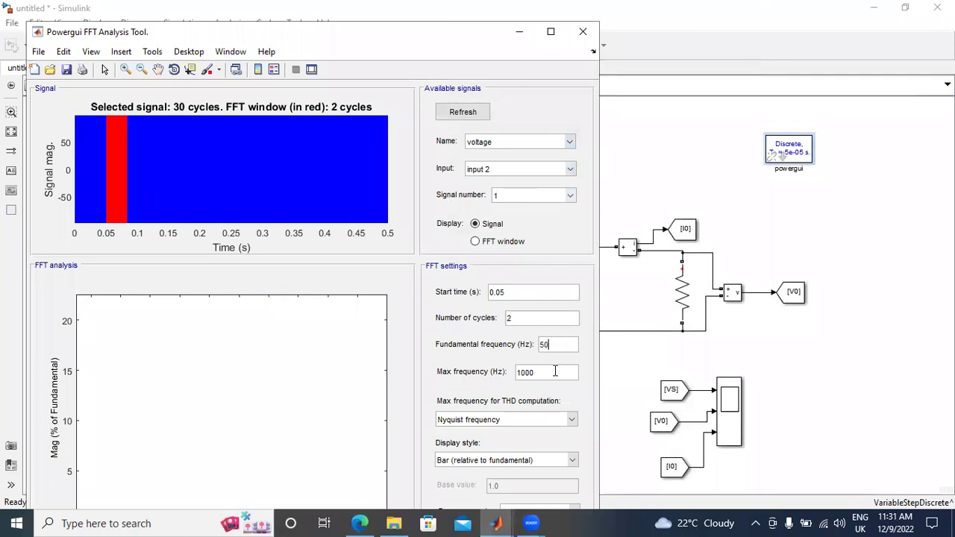
- Maximize the FFT Analysis Tool, display the harmonic spectrum and switch the signal plot to the FFT window only
left_click(550, 32)
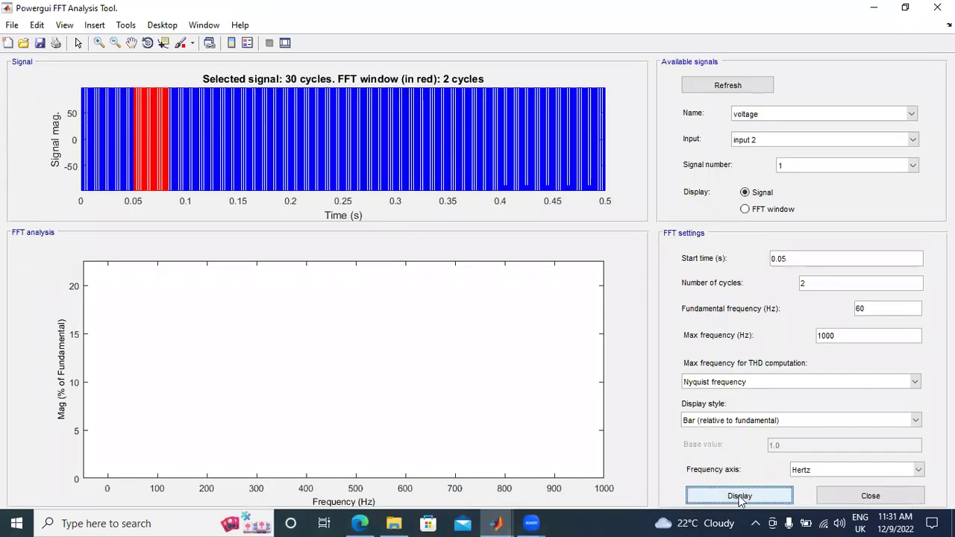
left_click(739, 497)
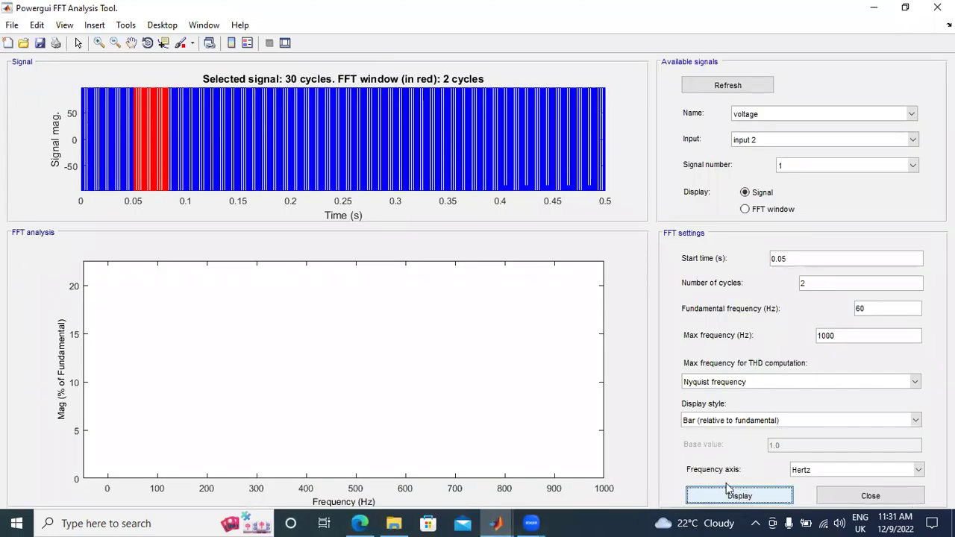
left_click(744, 210)
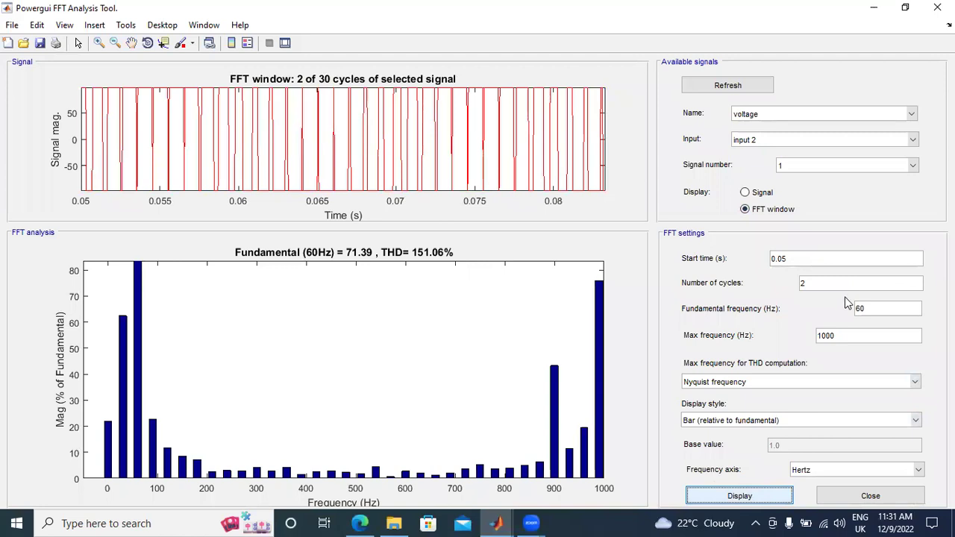
- Set the fundamental frequency to 50 Hz and display the updated FFT spectrum
left_click(869, 308)
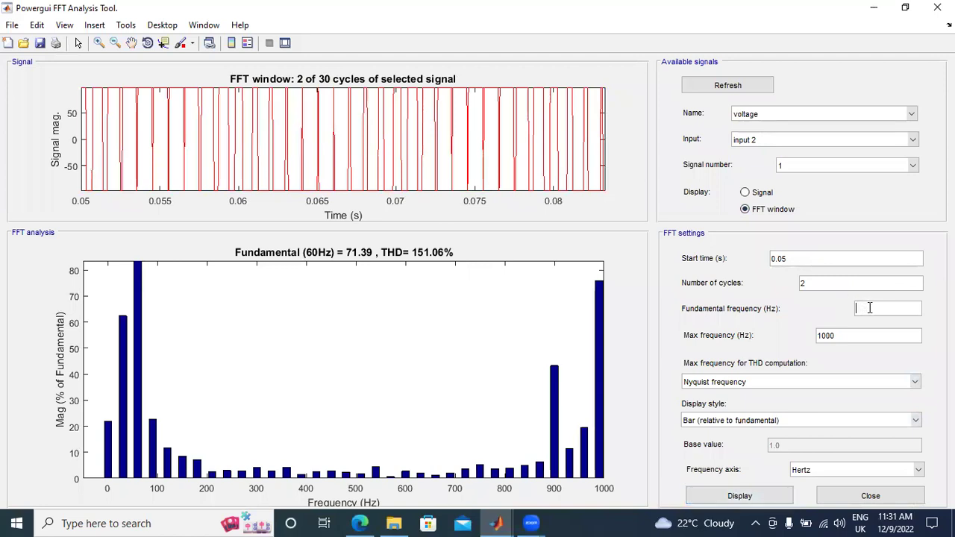
type("50")
left_click(772, 497)
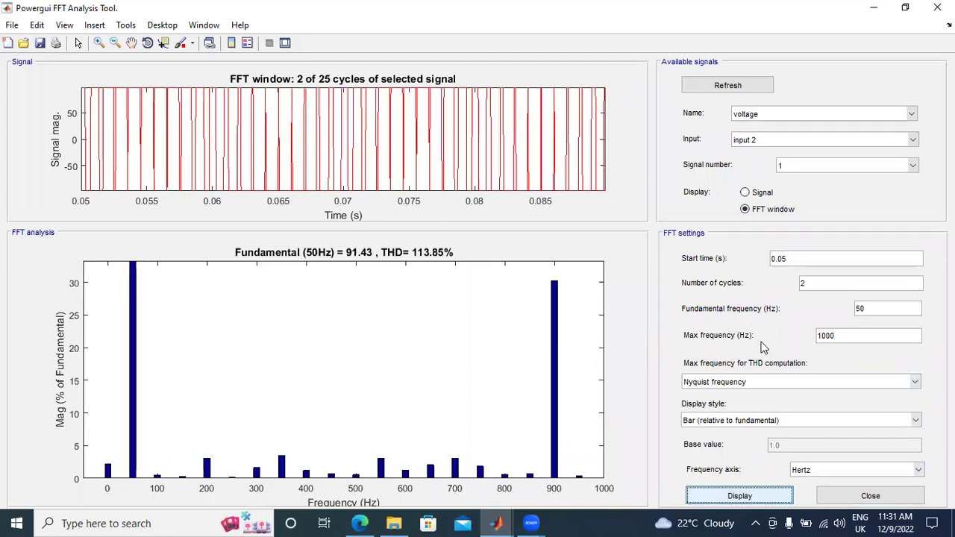
- Display the FFT spectrum for 5 cycles with a start time of 0.07 s and return to the inverter model
left_click(816, 286)
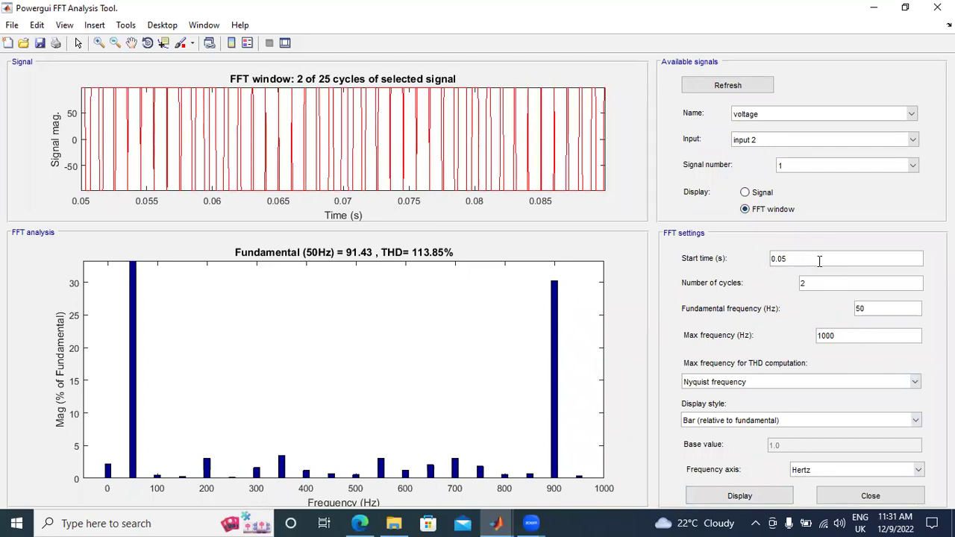
key("BackSpace")
left_click(818, 282)
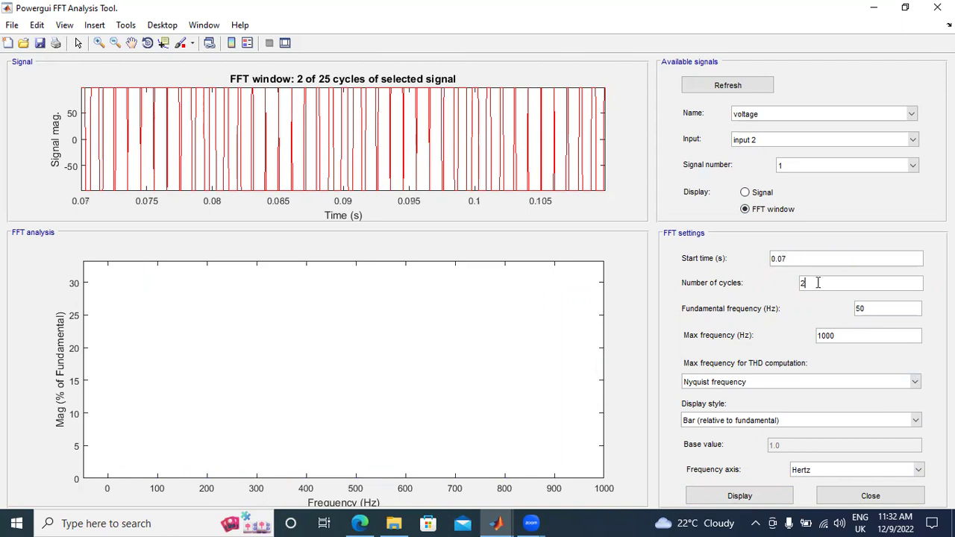
type("5")
left_click(742, 502)
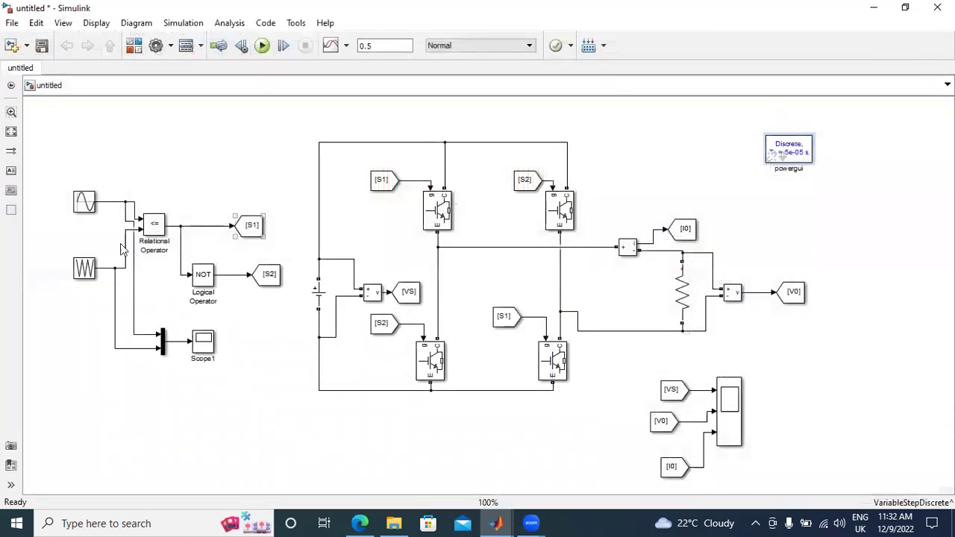
left_click(524, 341)
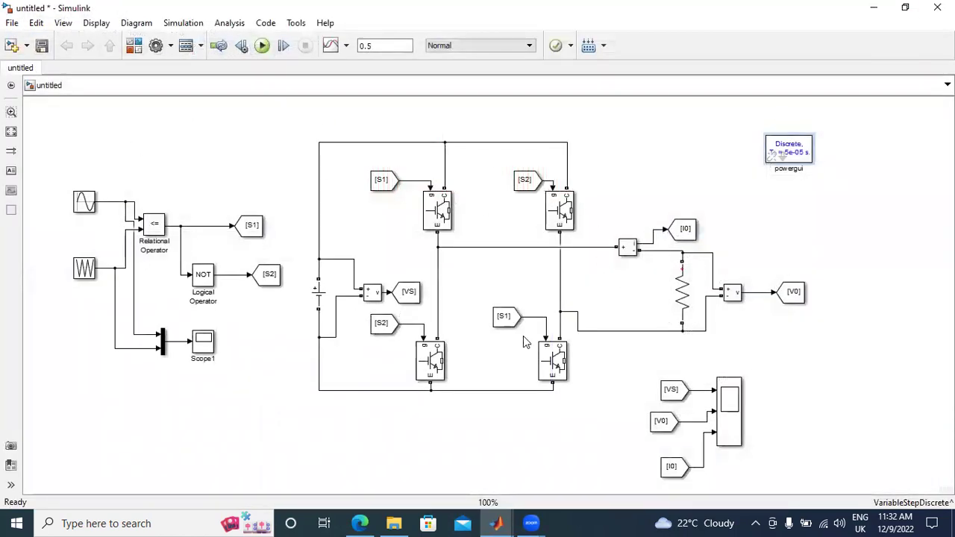